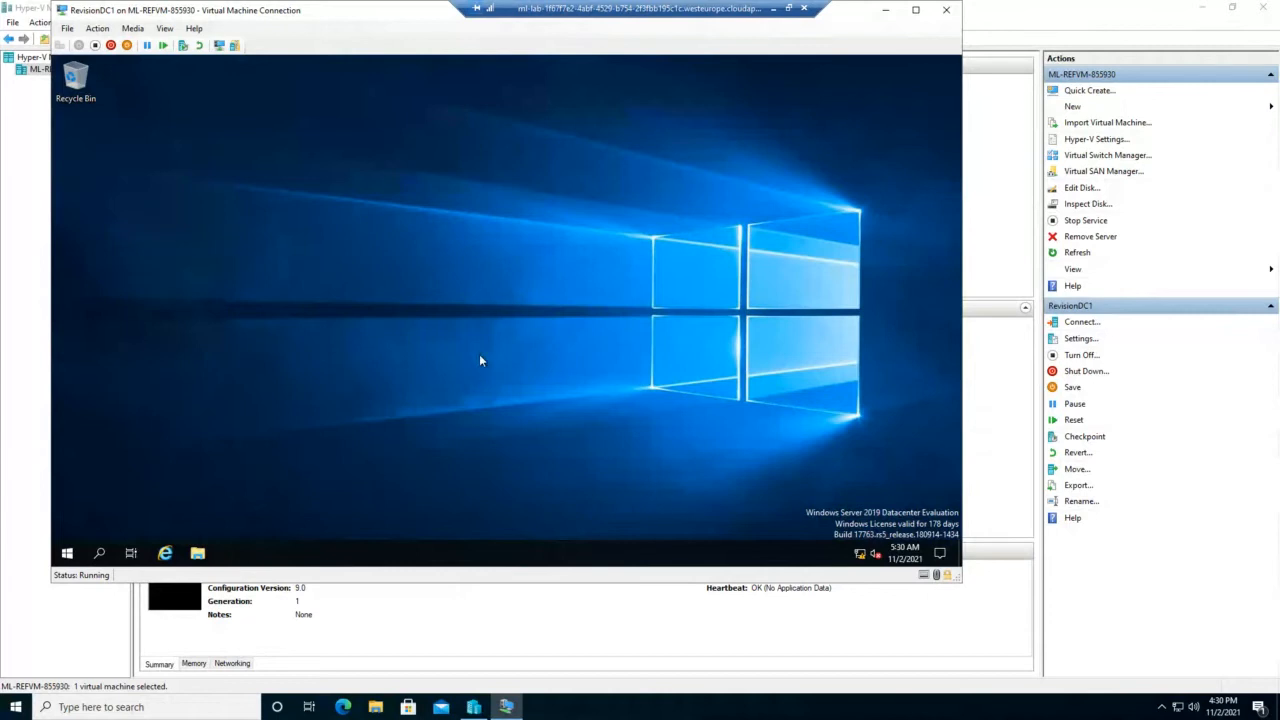
Step: Launch Server Manager in the VM, dismiss the Admin Center notice, and open DHCP from Tools
{"action": "left_click", "coordinate": [69, 554]}
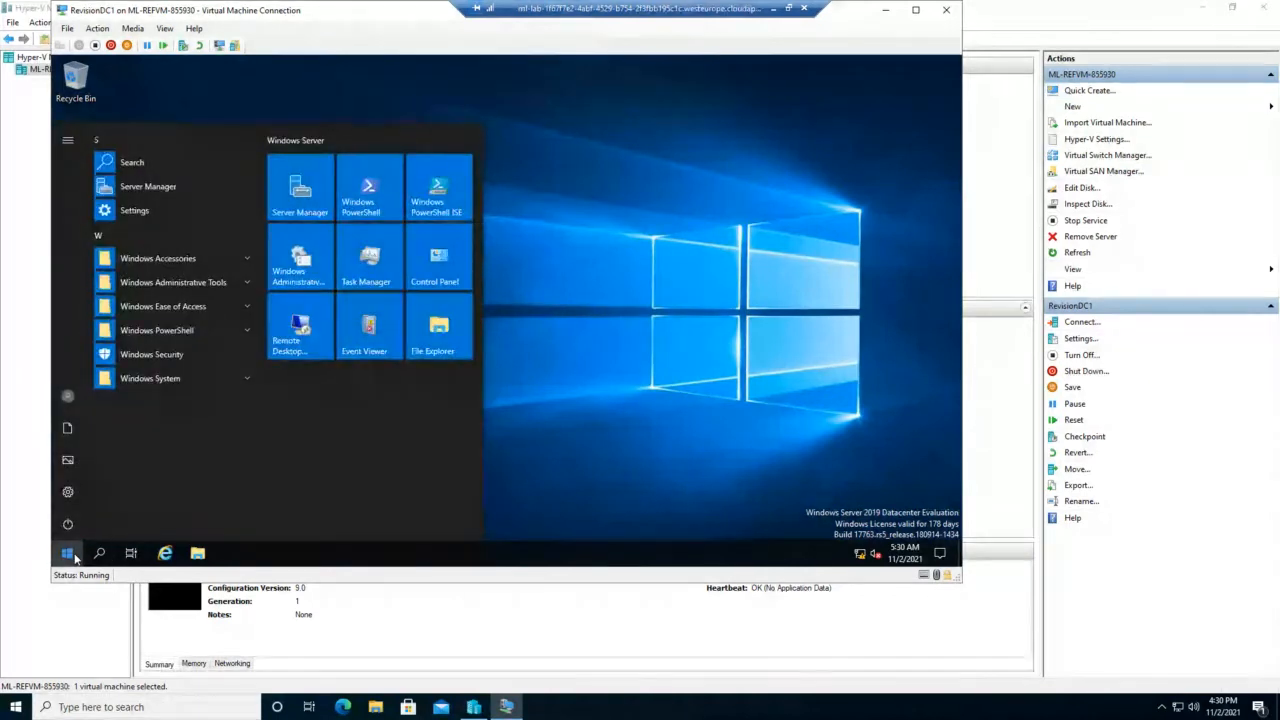
{"action": "left_click", "coordinate": [297, 198]}
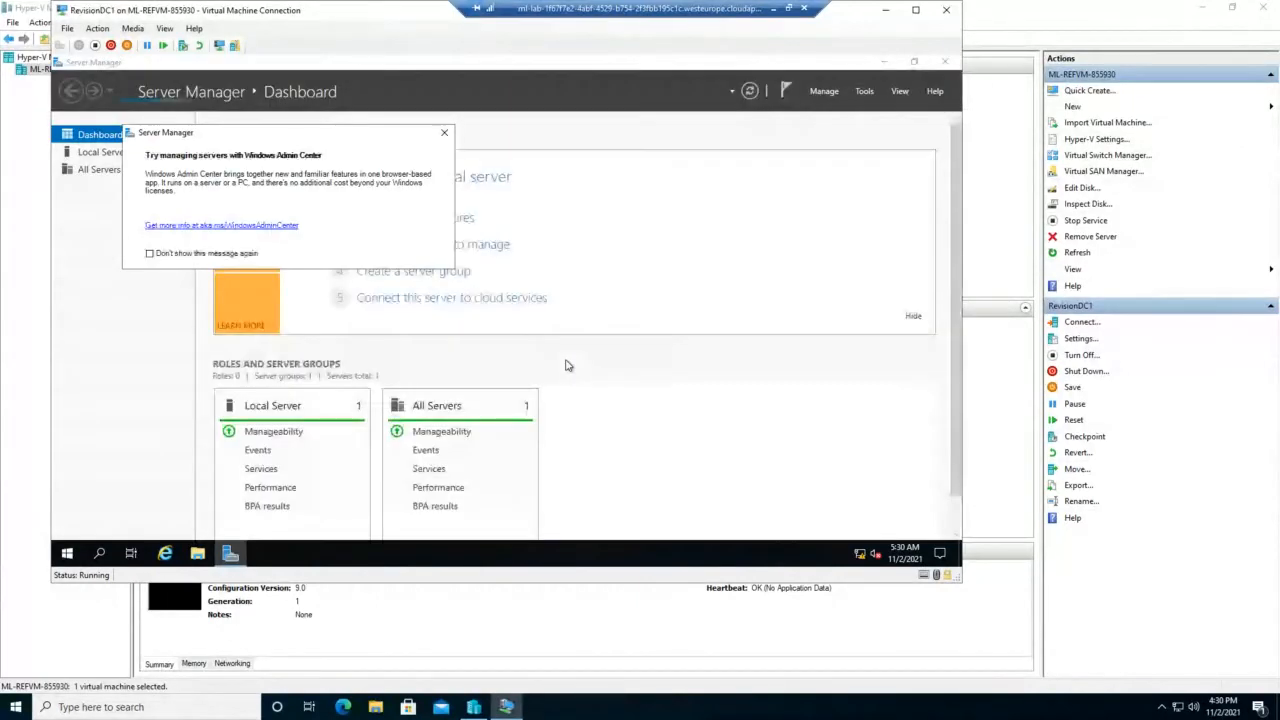
{"action": "left_click", "coordinate": [444, 132]}
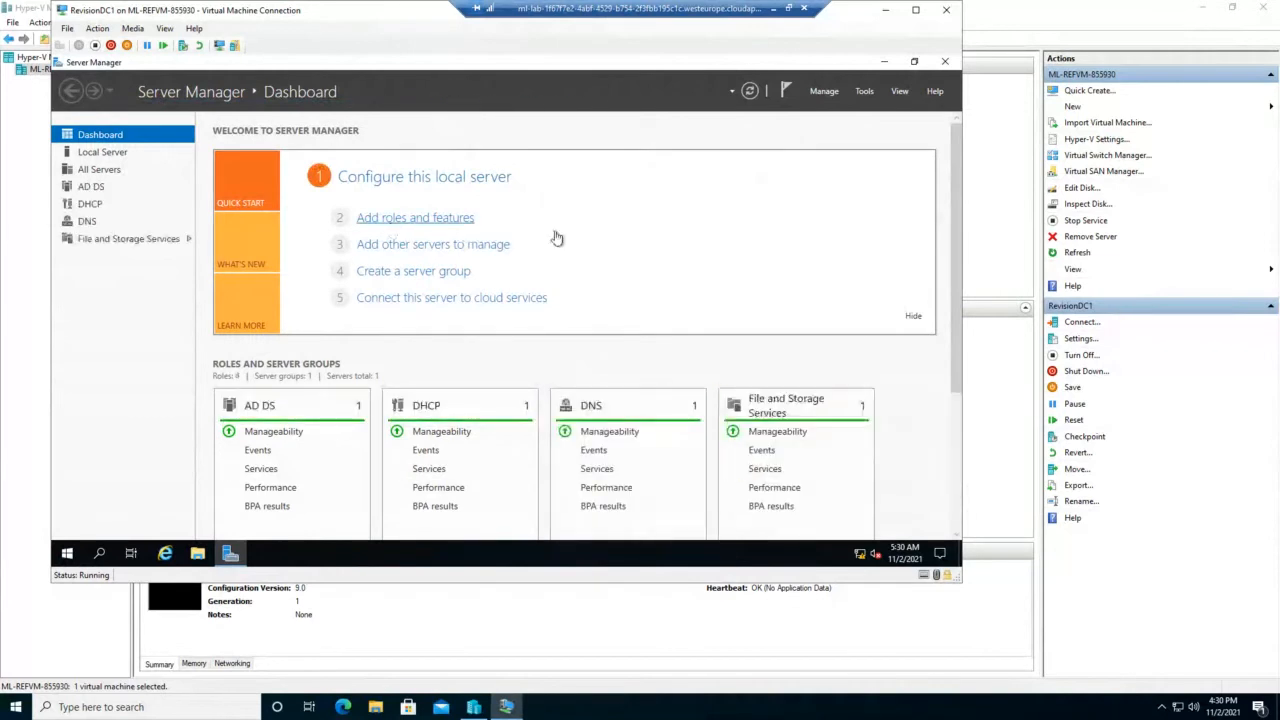
{"action": "left_click", "coordinate": [866, 93]}
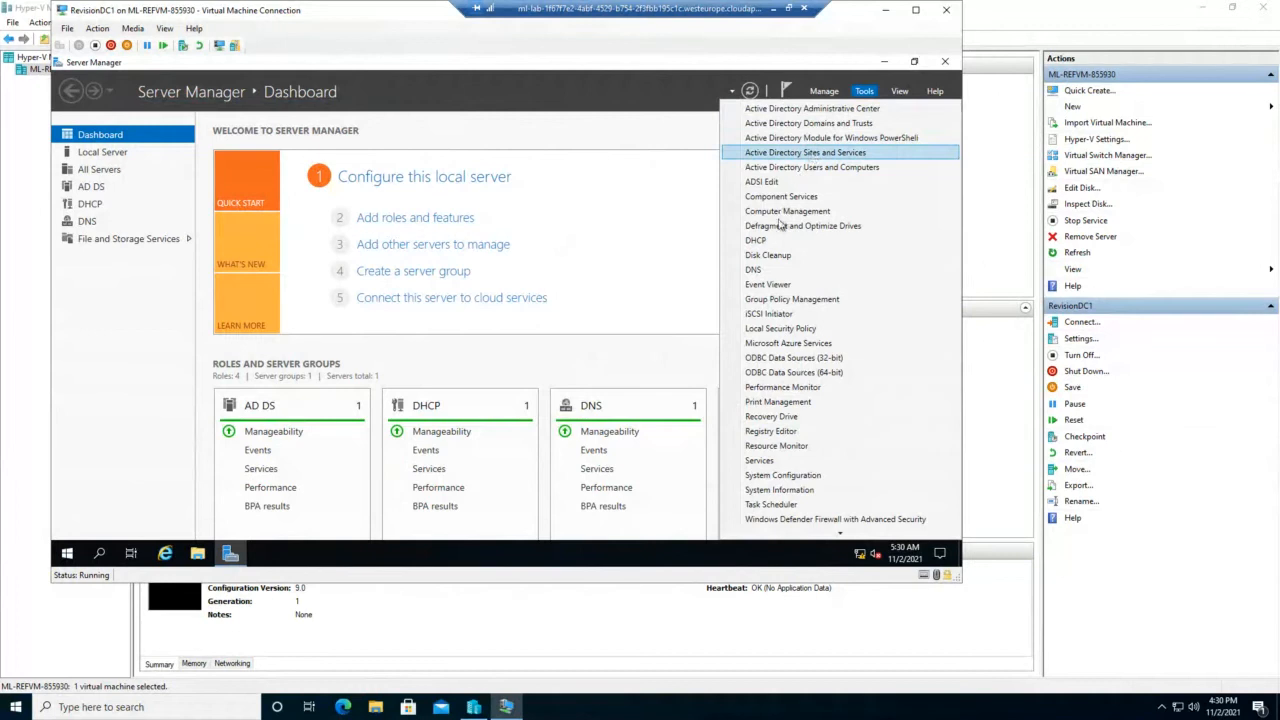
{"action": "left_click", "coordinate": [757, 242]}
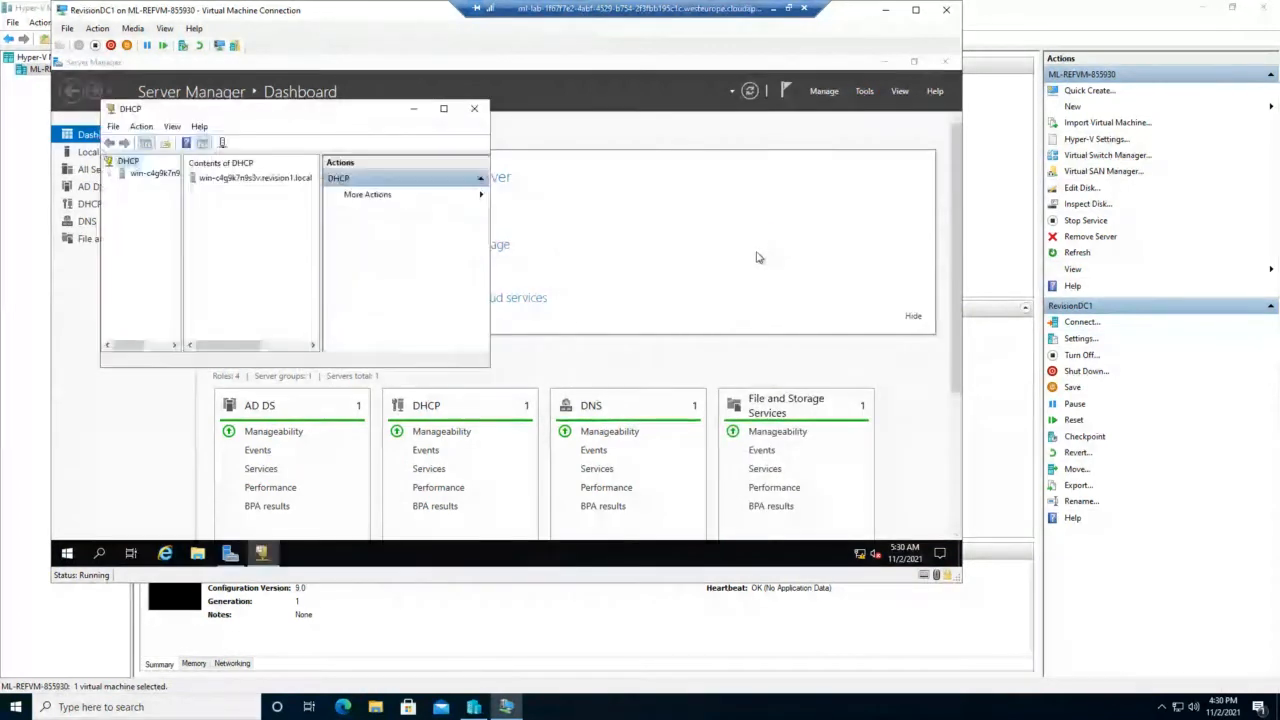
Step: Maximize DHCP, widen the tree, expand the server's IPv4 node and start a New Scope
{"action": "left_click", "coordinate": [443, 108]}
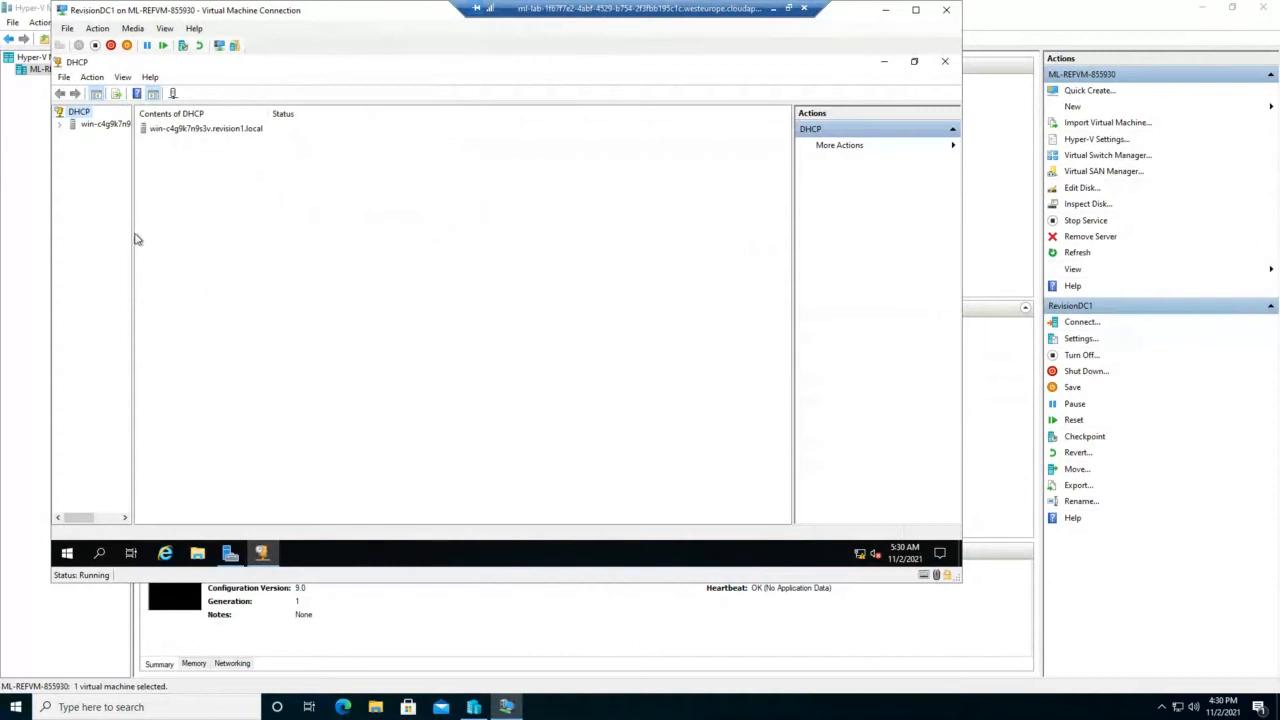
{"action": "left_click_drag", "start_coordinate": [132, 235], "coordinate": [240, 236]}
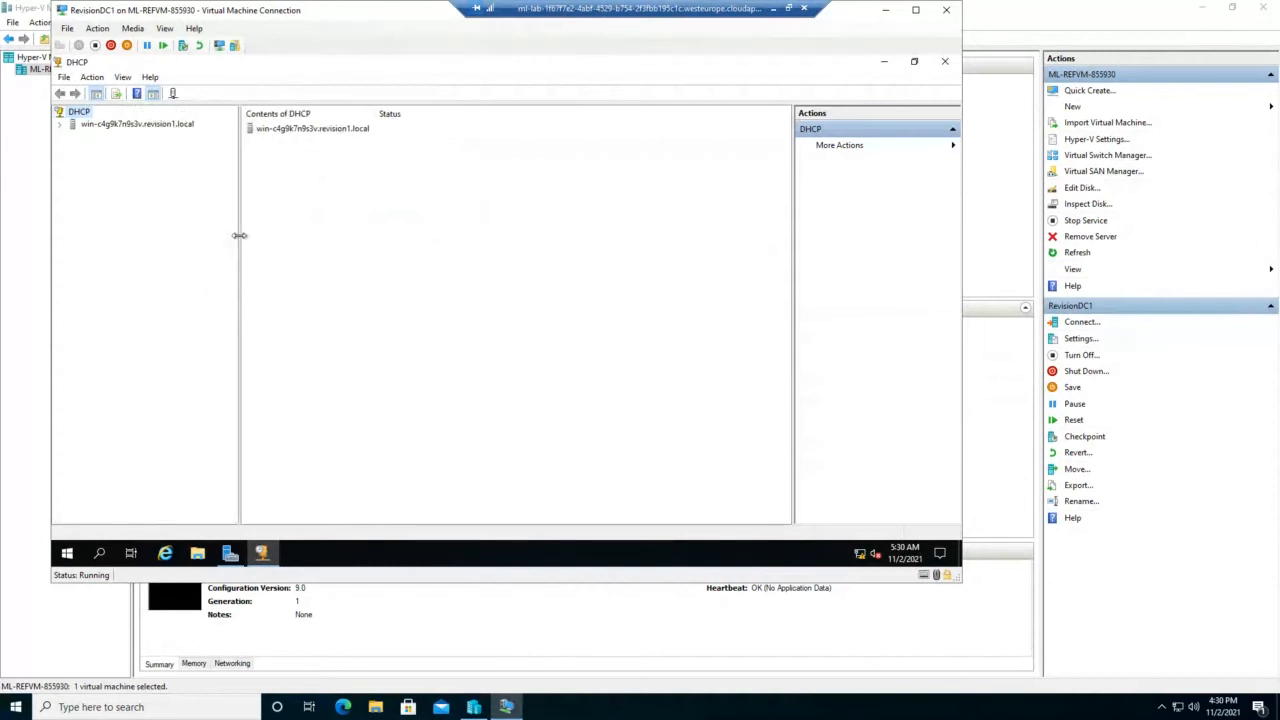
{"action": "left_click", "coordinate": [59, 125]}
{"action": "double_click", "coordinate": [100, 136]}
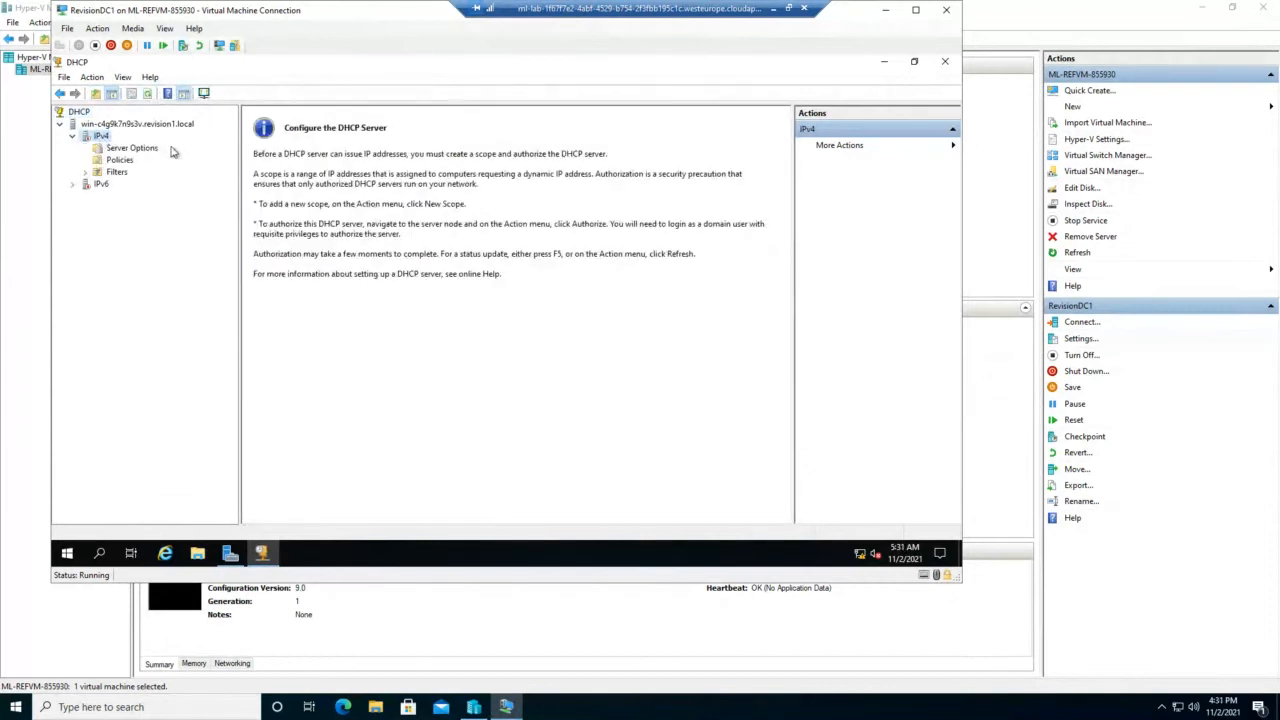
{"action": "right_click", "coordinate": [91, 141]}
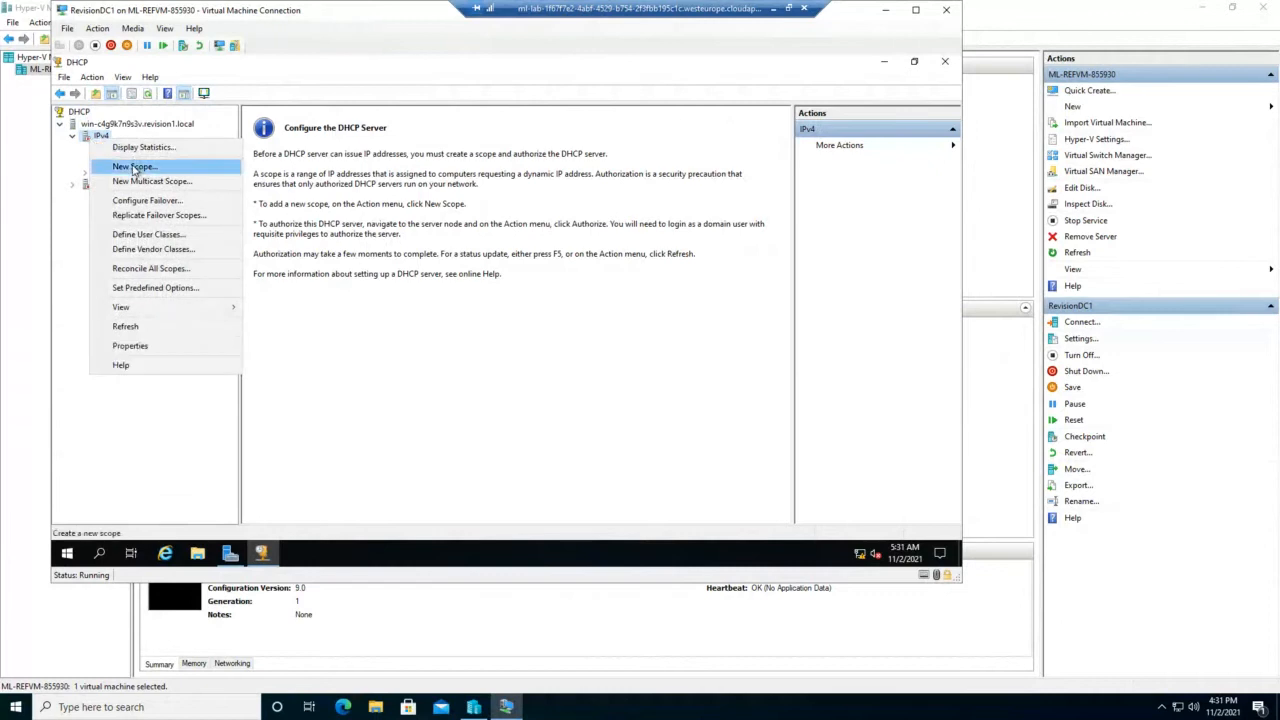
{"action": "left_click", "coordinate": [131, 166]}
Step: Name the new scope Scop10
{"action": "left_click", "coordinate": [587, 422]}
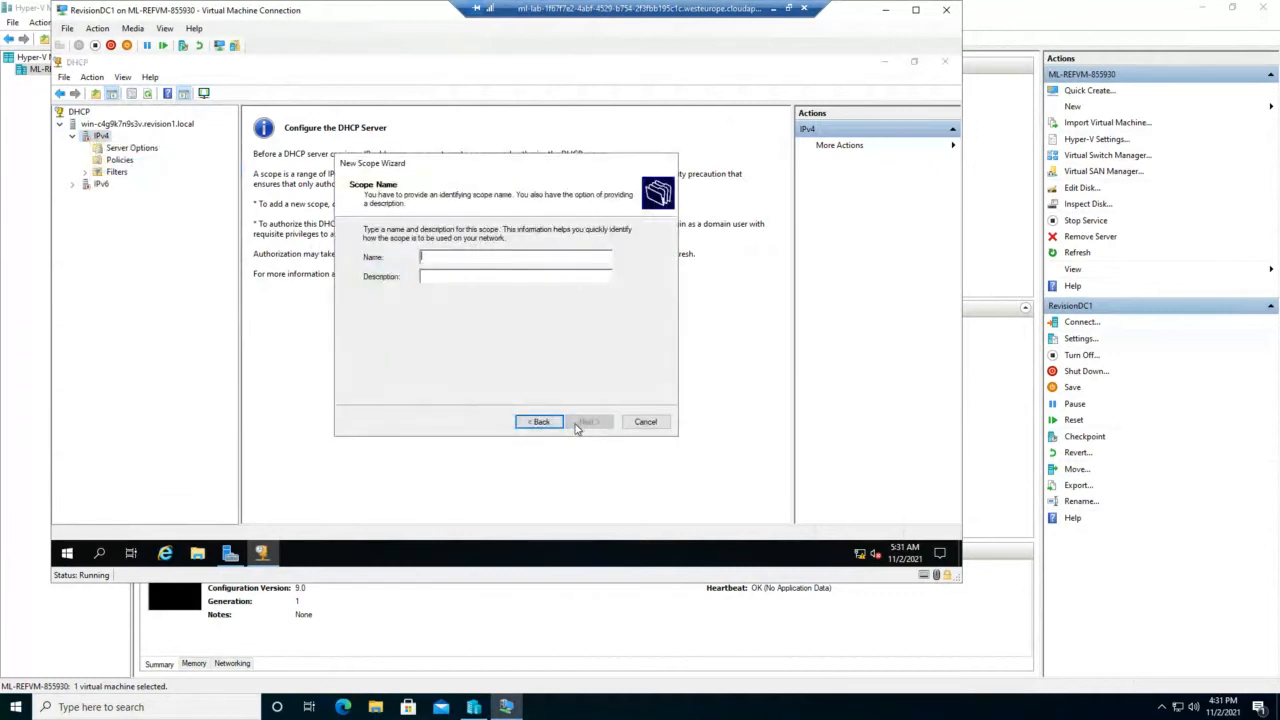
{"action": "type", "text": "Scop10"}
{"action": "left_click", "coordinate": [589, 424]}
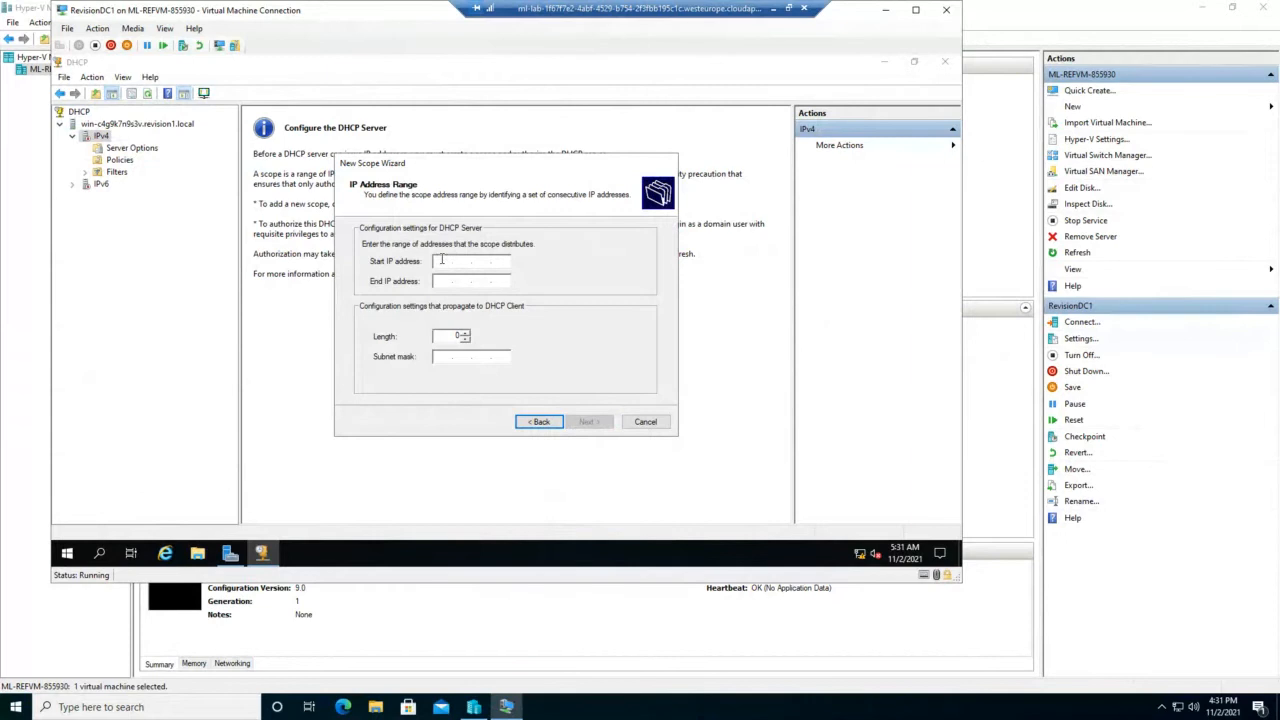
Step: Enter the scope range from 192.168.20.1 to 192.168.20.100
{"action": "left_click", "coordinate": [442, 261]}
{"action": "type", "text": "192.168.20.1"}
{"action": "key", "text": "Tab"}
{"action": "type", "text": "1"}
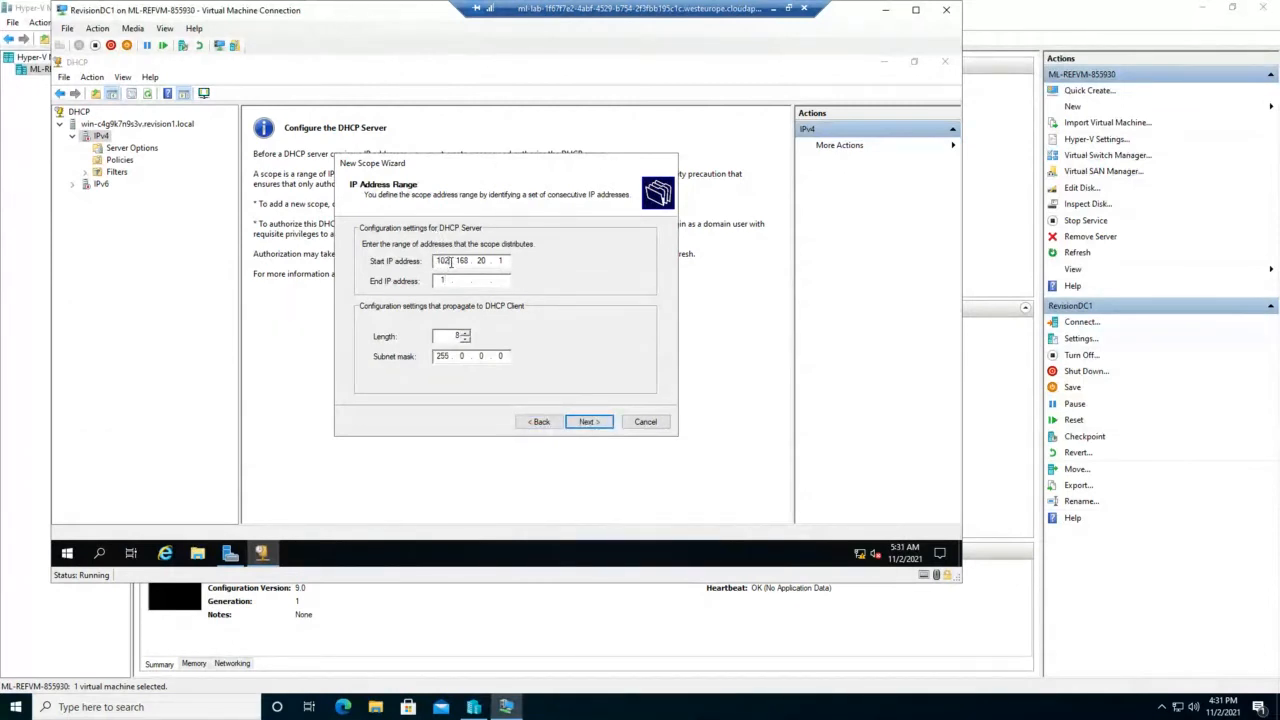
{"action": "key", "text": "BackSpace"}
{"action": "key", "text": "BackSpace"}
{"action": "type", "text": "92"}
{"action": "left_click", "coordinate": [448, 280]}
{"action": "type", "text": "192 . 168 . 20 . 100"}
Step: Raise the subnet prefix length to 24 (mask 255.255.255.0) and continue
{"action": "double_click", "coordinate": [460, 335]}
{"action": "left_click", "coordinate": [464, 334]}
{"action": "left_click", "coordinate": [464, 334]}
{"action": "left_click", "coordinate": [464, 334]}
{"action": "left_click", "coordinate": [464, 334]}
{"action": "left_click", "coordinate": [464, 334]}
{"action": "left_click", "coordinate": [464, 334]}
{"action": "left_click", "coordinate": [464, 334]}
{"action": "left_click", "coordinate": [464, 334]}
{"action": "left_click", "coordinate": [464, 334]}
{"action": "left_click", "coordinate": [464, 334]}
{"action": "left_click", "coordinate": [464, 334]}
{"action": "left_click", "coordinate": [589, 422]}
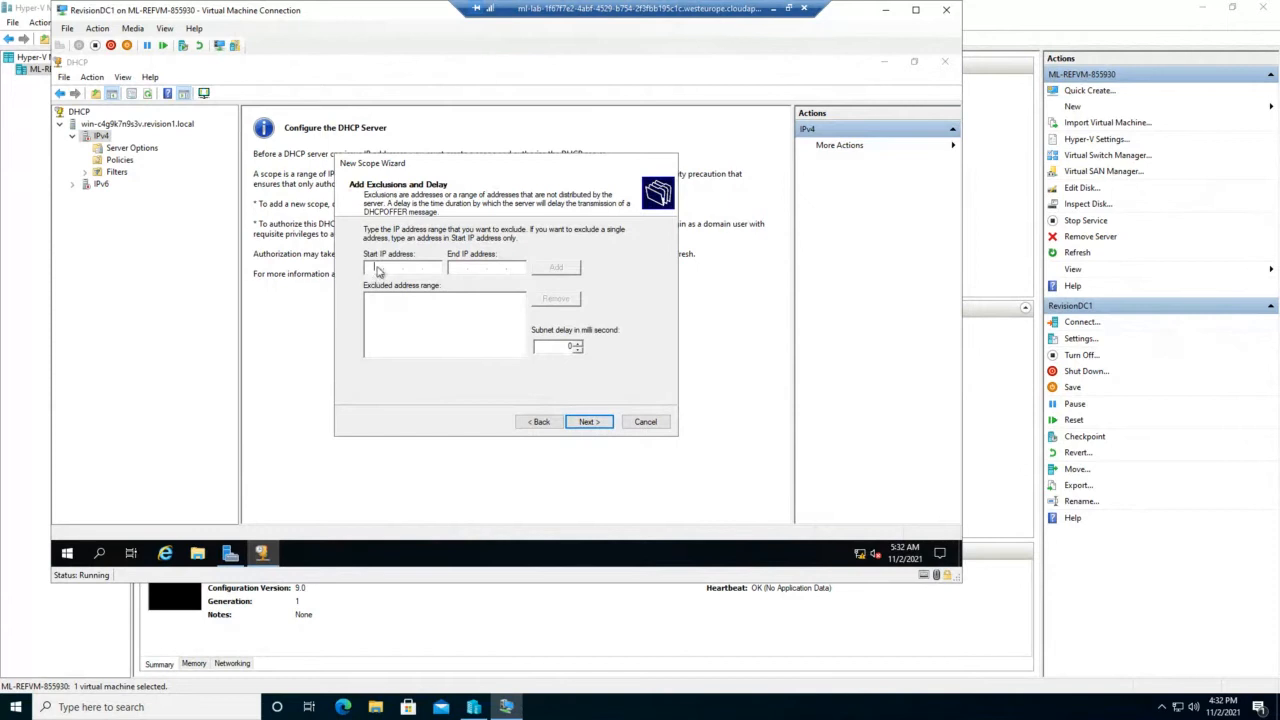
Step: Add the exclusion range 192.168.20.1 to 192.168.20.10 and move on
{"action": "type", "text": "19"}
{"action": "type", "text": "2 . "}
{"action": "type", "text": "168 . "}
{"action": "type", "text": "20"}
{"action": "type", "text": "192 . "}
{"action": "type", "text": "168 . "}
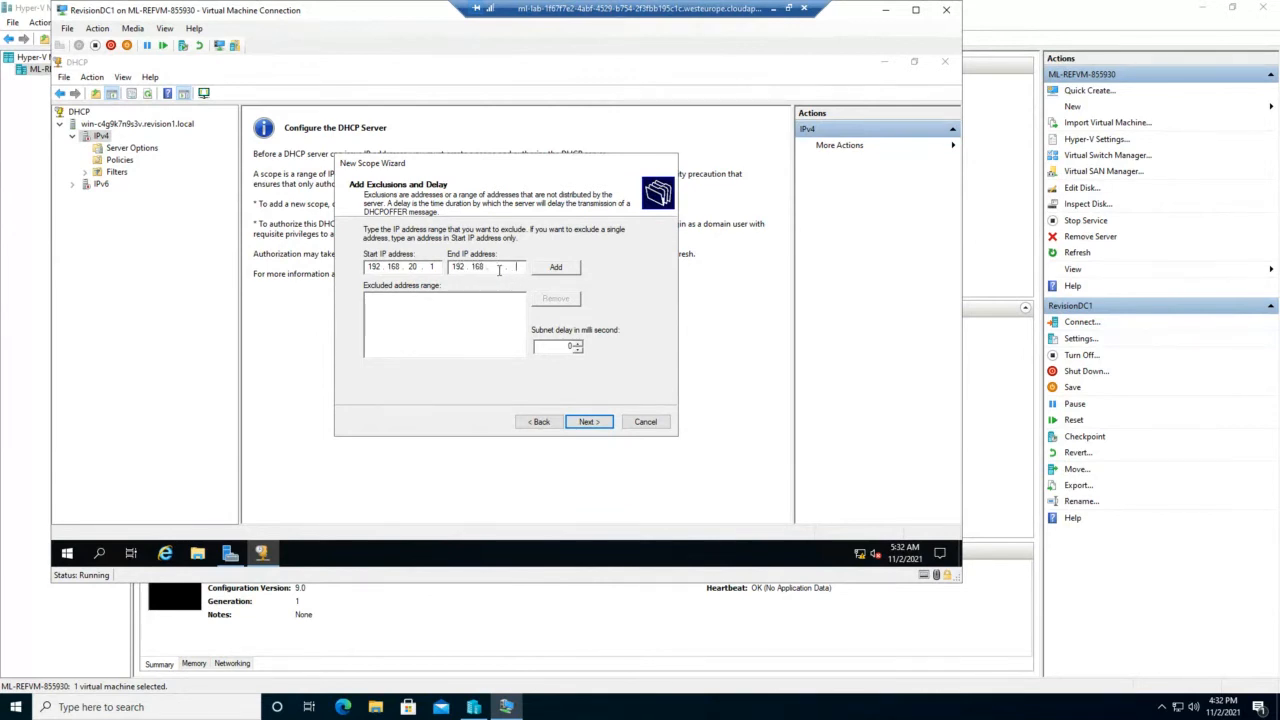
{"action": "type", "text": "20 . 10"}
{"action": "left_click", "coordinate": [558, 268]}
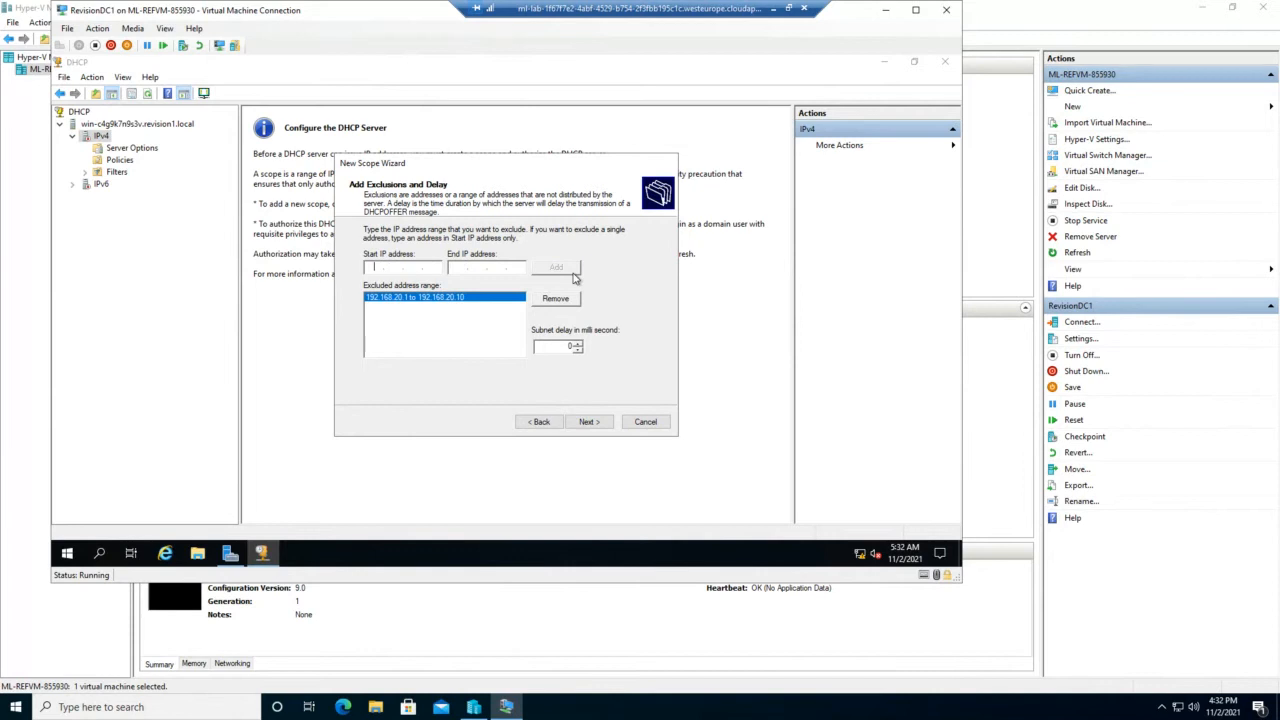
{"action": "left_click", "coordinate": [588, 422]}
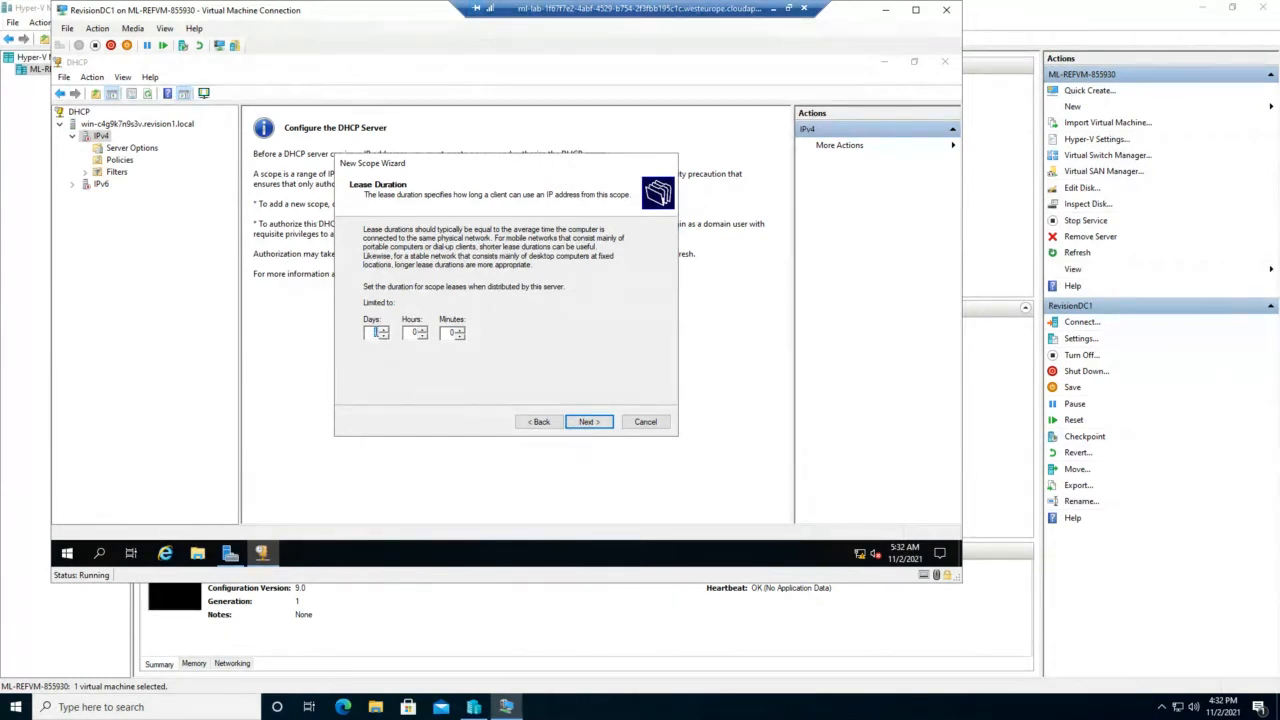
Step: Set the scope's lease duration to 10 days
{"action": "double_click", "coordinate": [377, 332]}
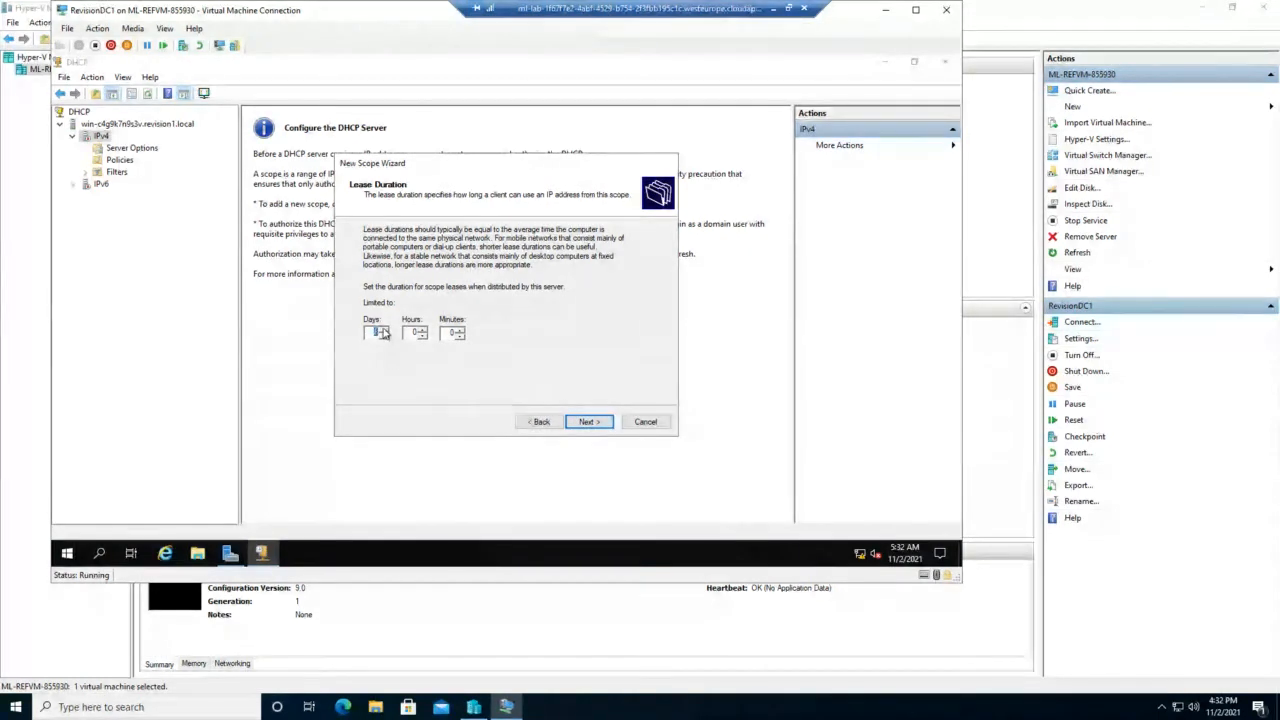
{"action": "type", "text": "10"}
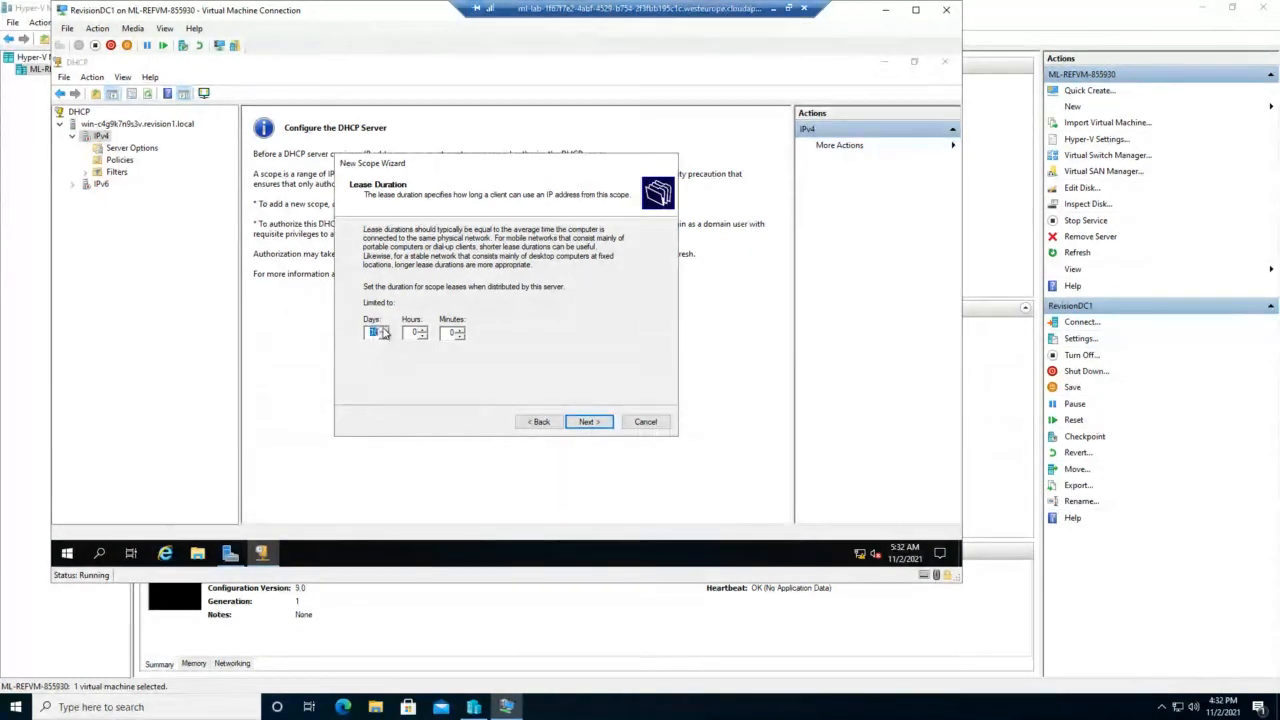
{"action": "left_click", "coordinate": [587, 421]}
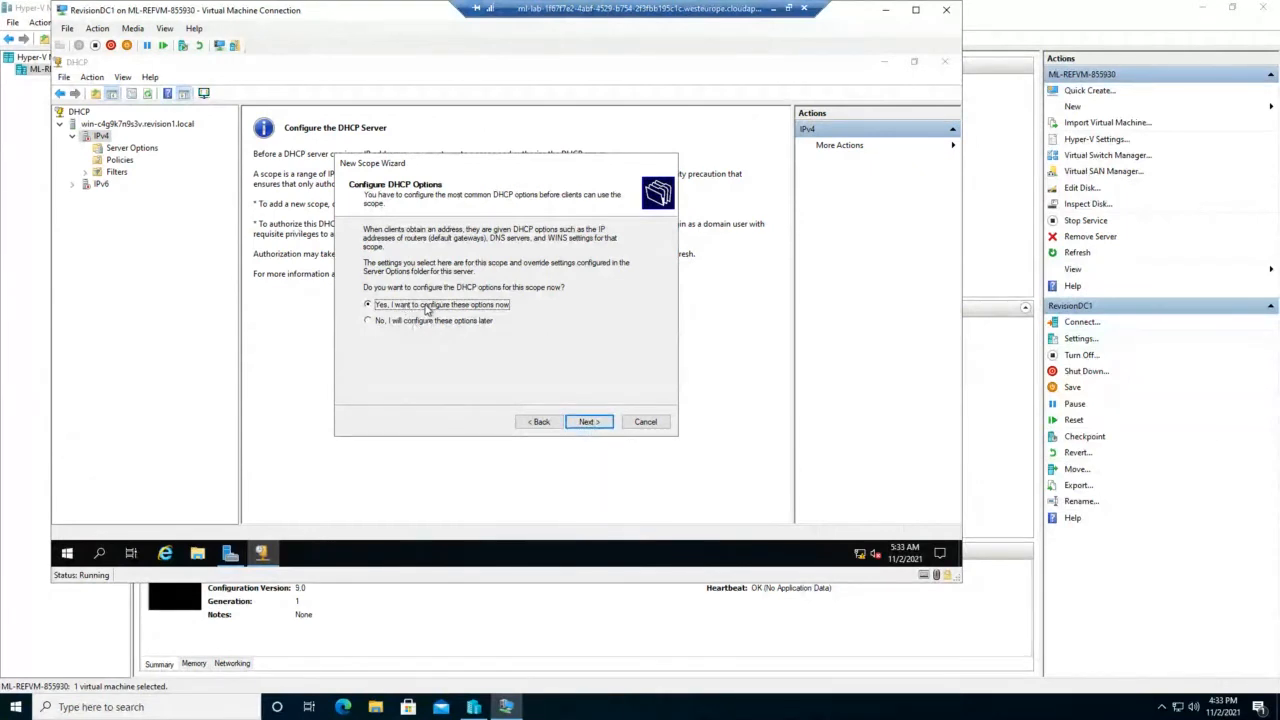
Step: Choose to configure options now and add router 192.168.20.1 as the default gateway
{"action": "left_click", "coordinate": [576, 424]}
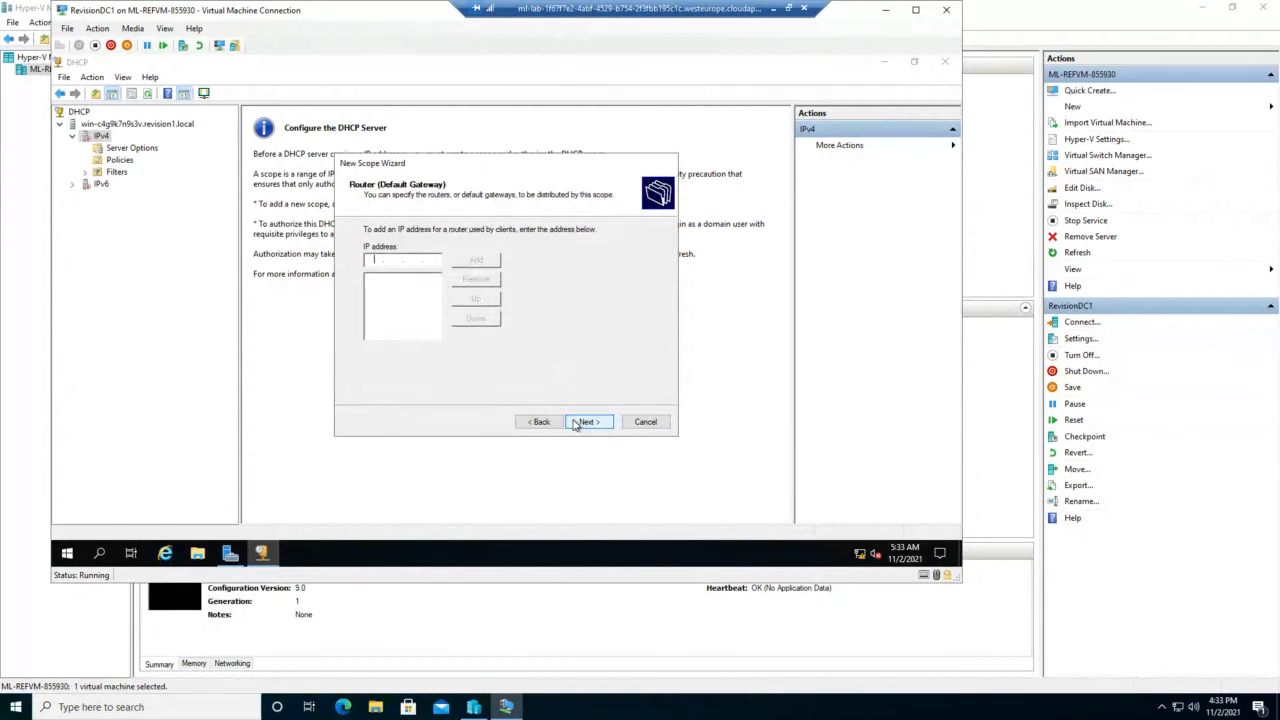
{"action": "type", "text": "1"}
{"action": "type", "text": "92 . 168 . 20 . 1"}
{"action": "left_click", "coordinate": [473, 261]}
Step: Keep domain Revision1.local and DNS 192.168.20.1, skip WINS, activate Scop10 and finish
{"action": "left_click", "coordinate": [588, 421]}
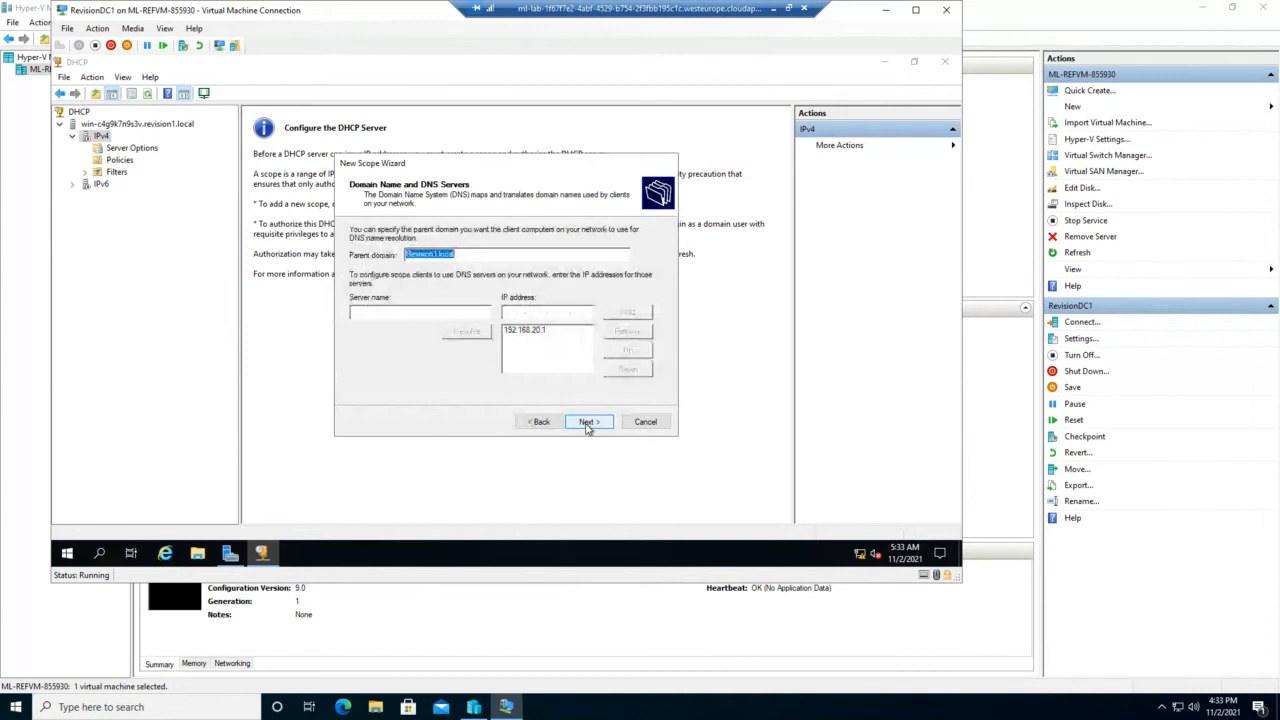
{"action": "left_click", "coordinate": [461, 253]}
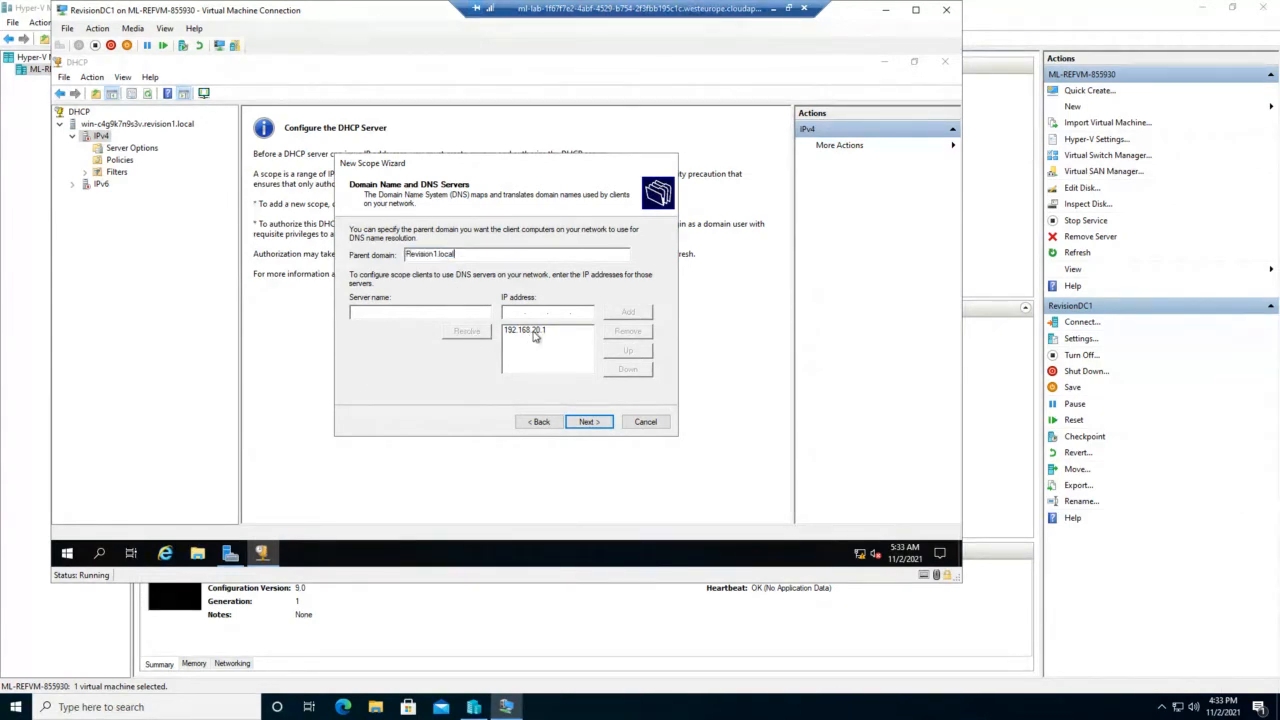
{"action": "left_click", "coordinate": [580, 425]}
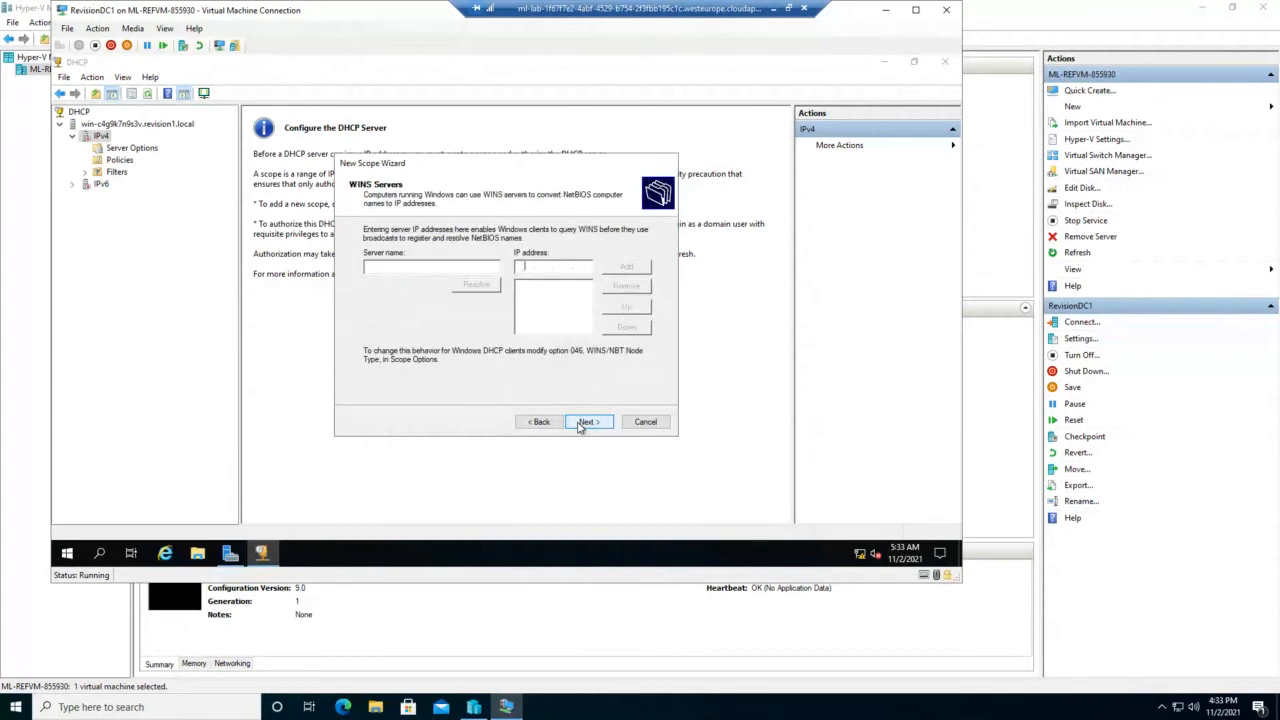
{"action": "left_click", "coordinate": [580, 425]}
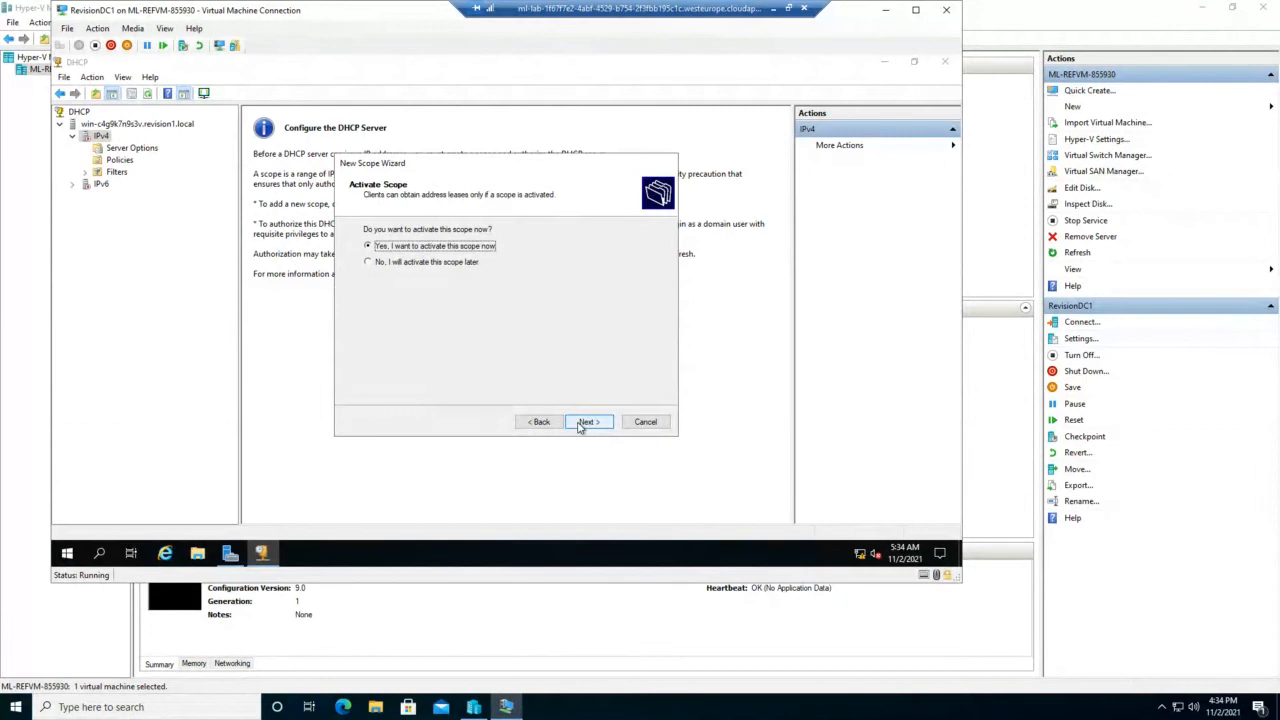
{"action": "left_click", "coordinate": [586, 421]}
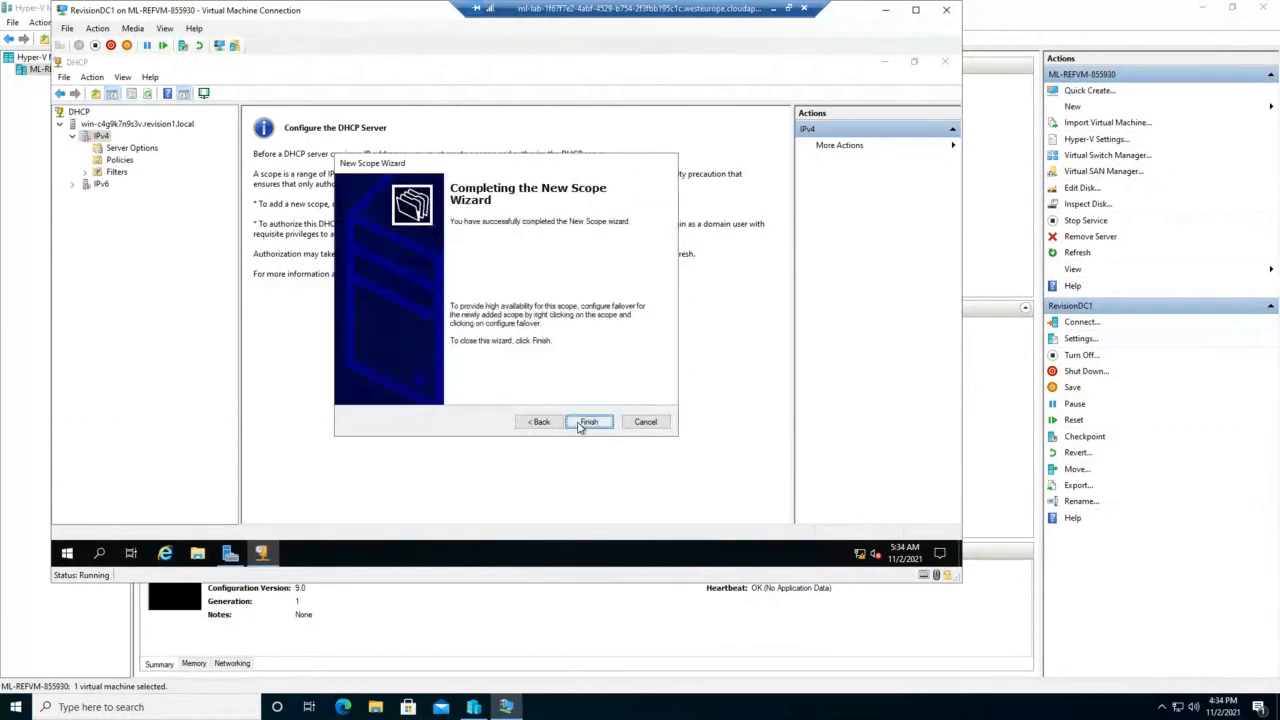
{"action": "left_click", "coordinate": [588, 422]}
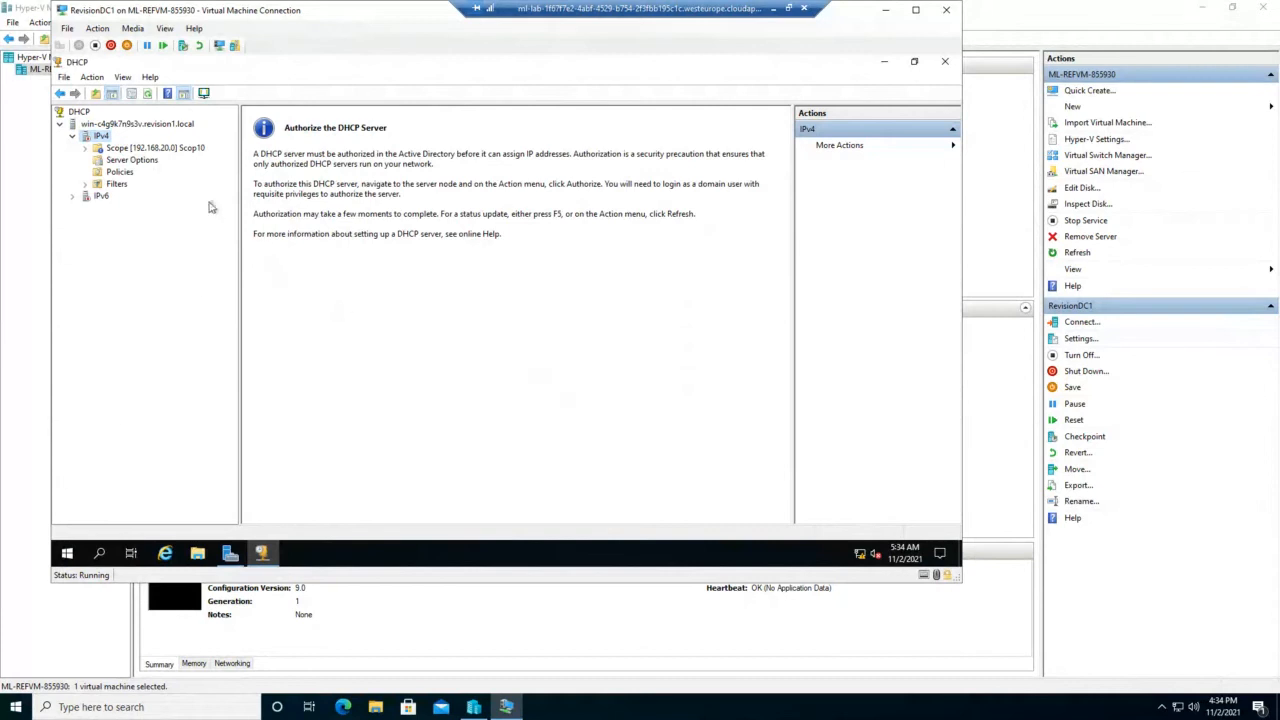
Step: Expand Scope [192.168.20.0], view its Address Pool, then check the empty Address Leases
{"action": "left_click", "coordinate": [86, 149]}
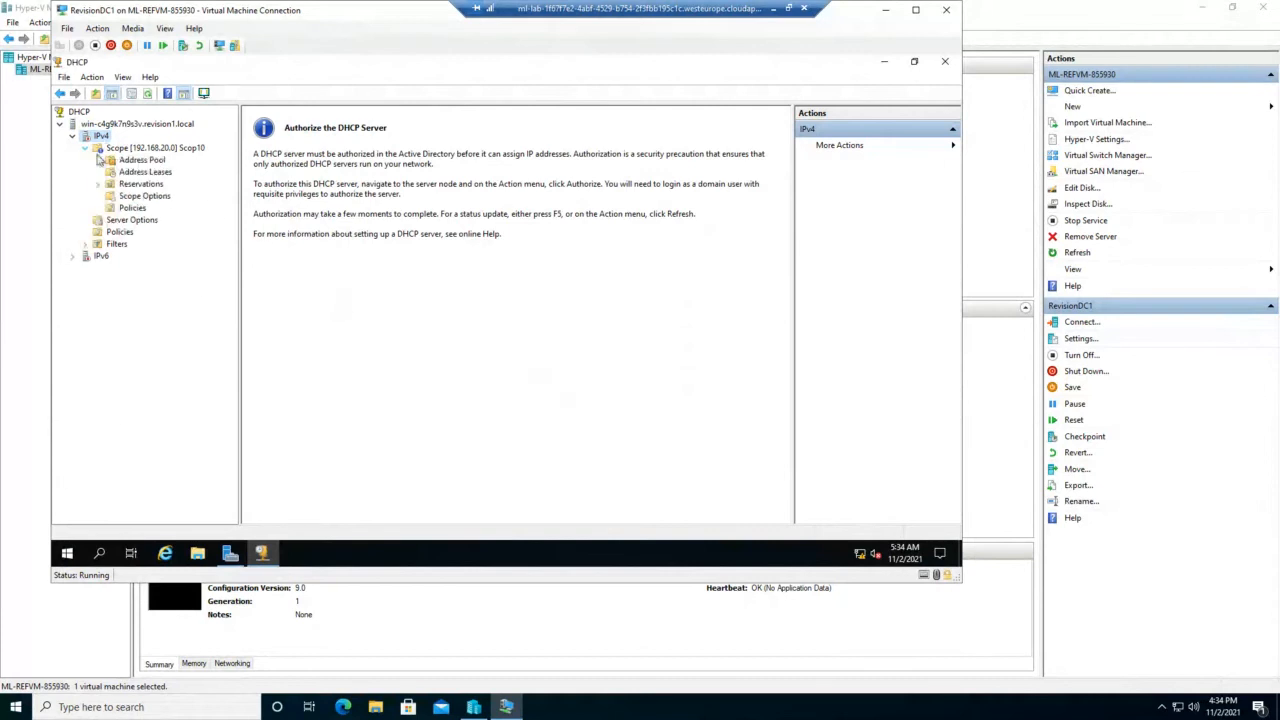
{"action": "left_click", "coordinate": [150, 161]}
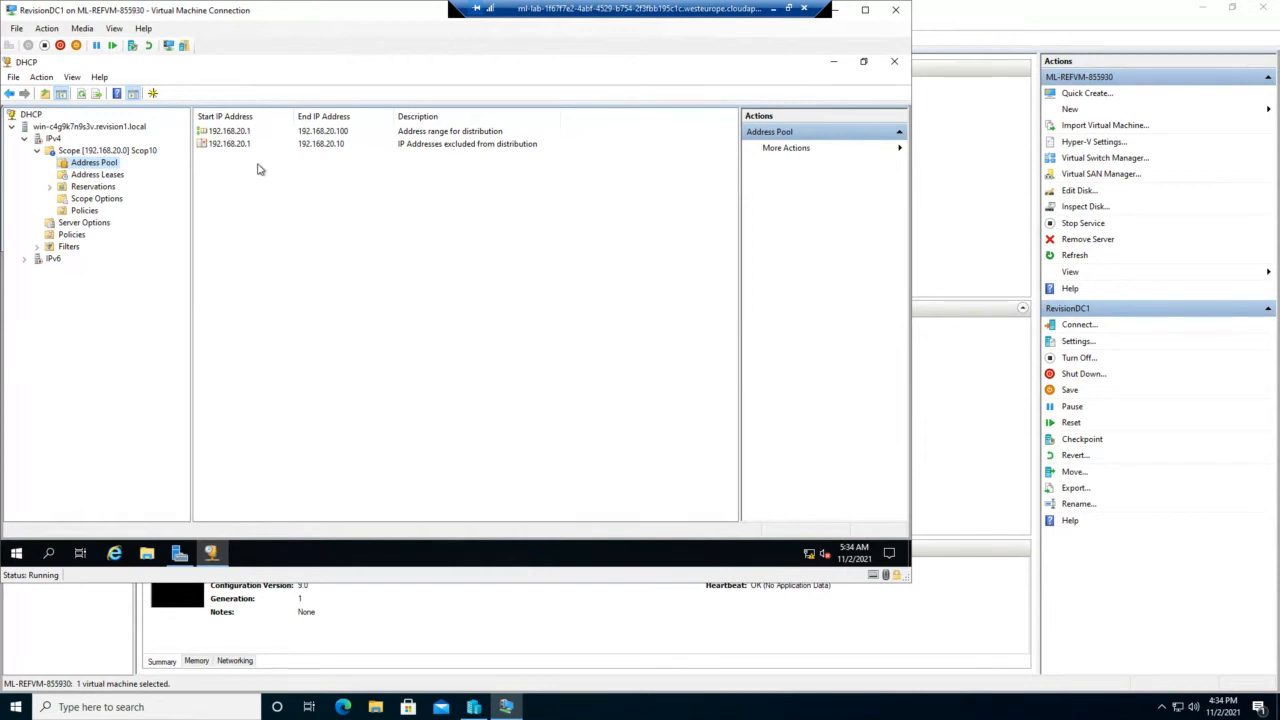
{"action": "left_click", "coordinate": [108, 177]}
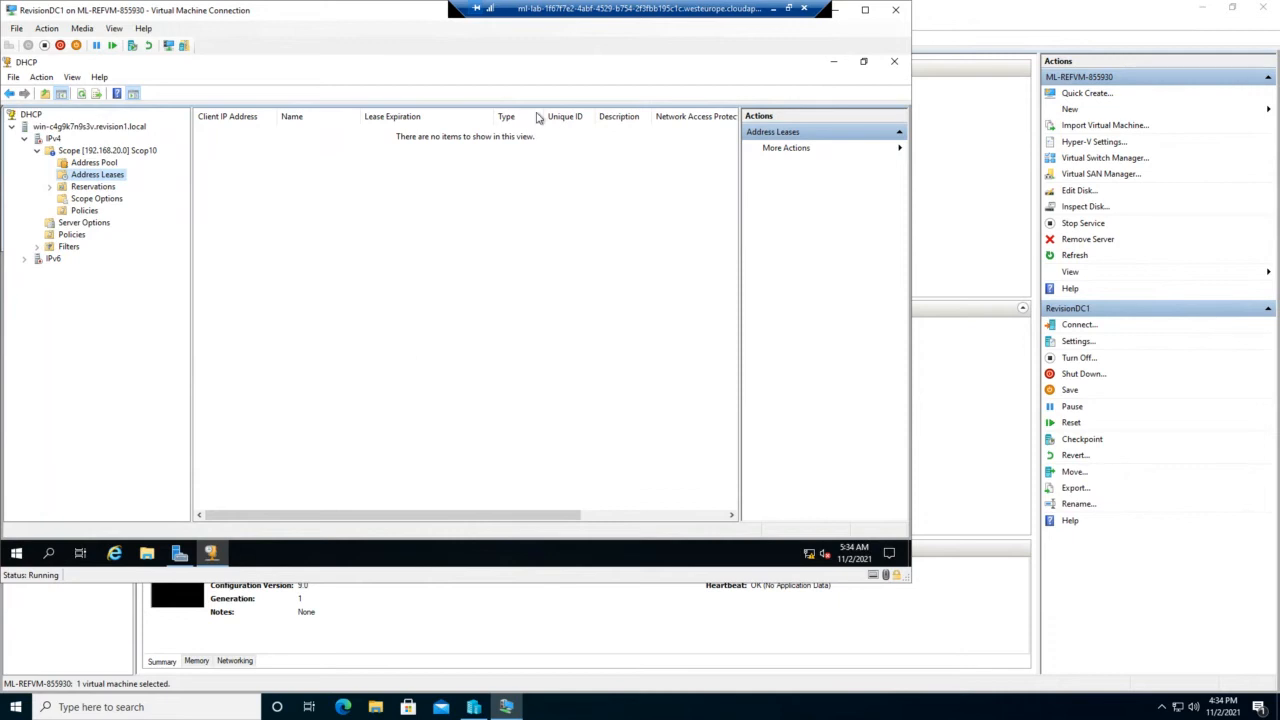
{"action": "left_click_drag", "start_coordinate": [416, 17], "coordinate": [564, 100]}
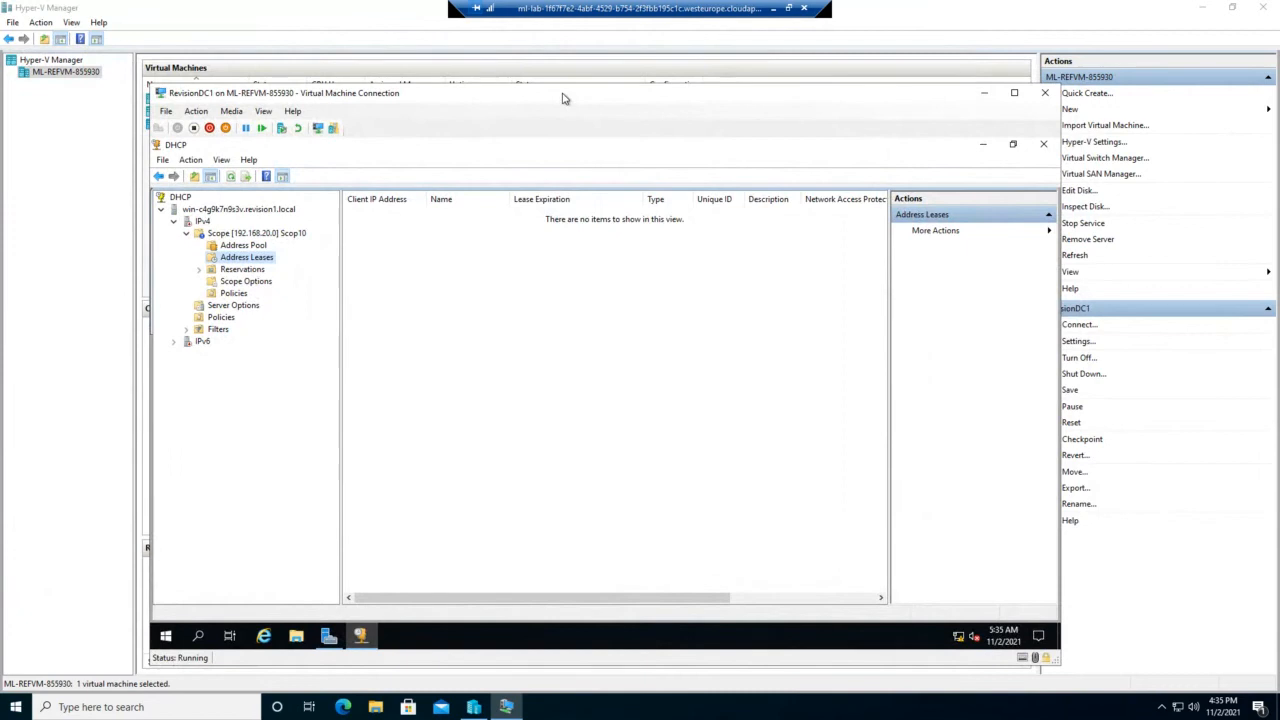
Step: Close the VM connection and reconnect to RevisionDC1 from Hyper-V Manager
{"action": "left_click", "coordinate": [1046, 93]}
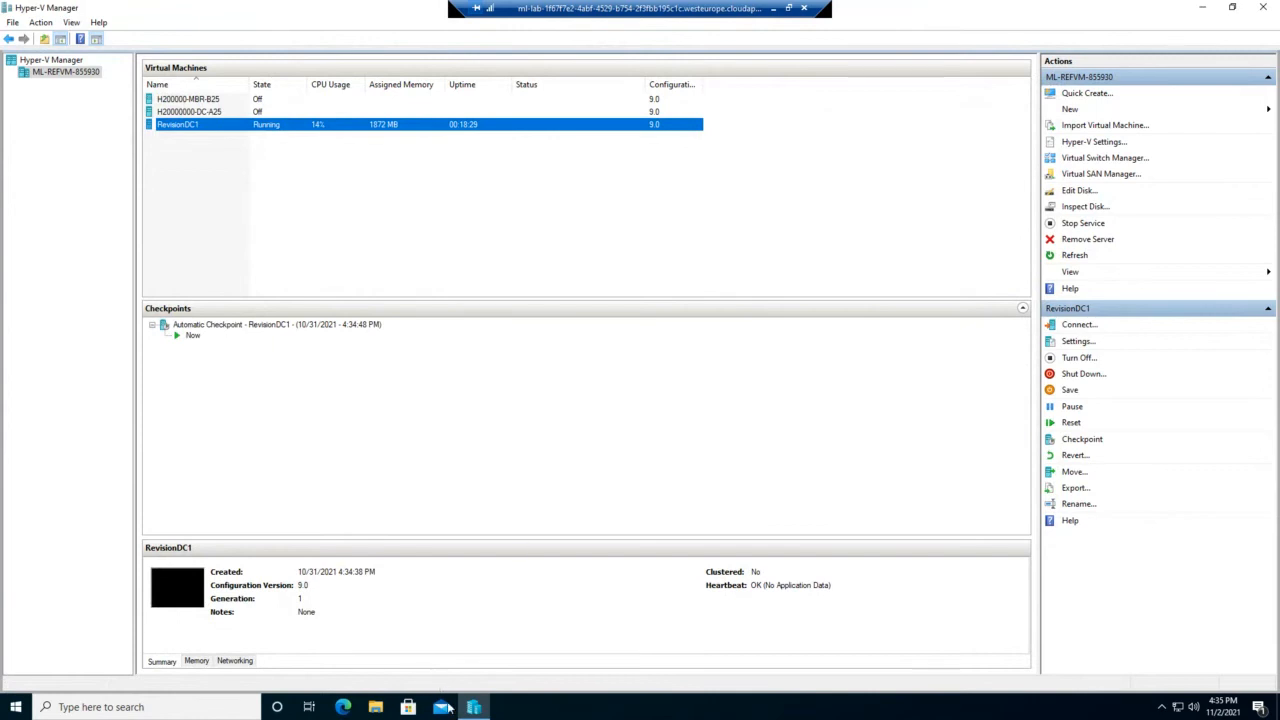
{"action": "mouse_move", "coordinate": [474, 707]}
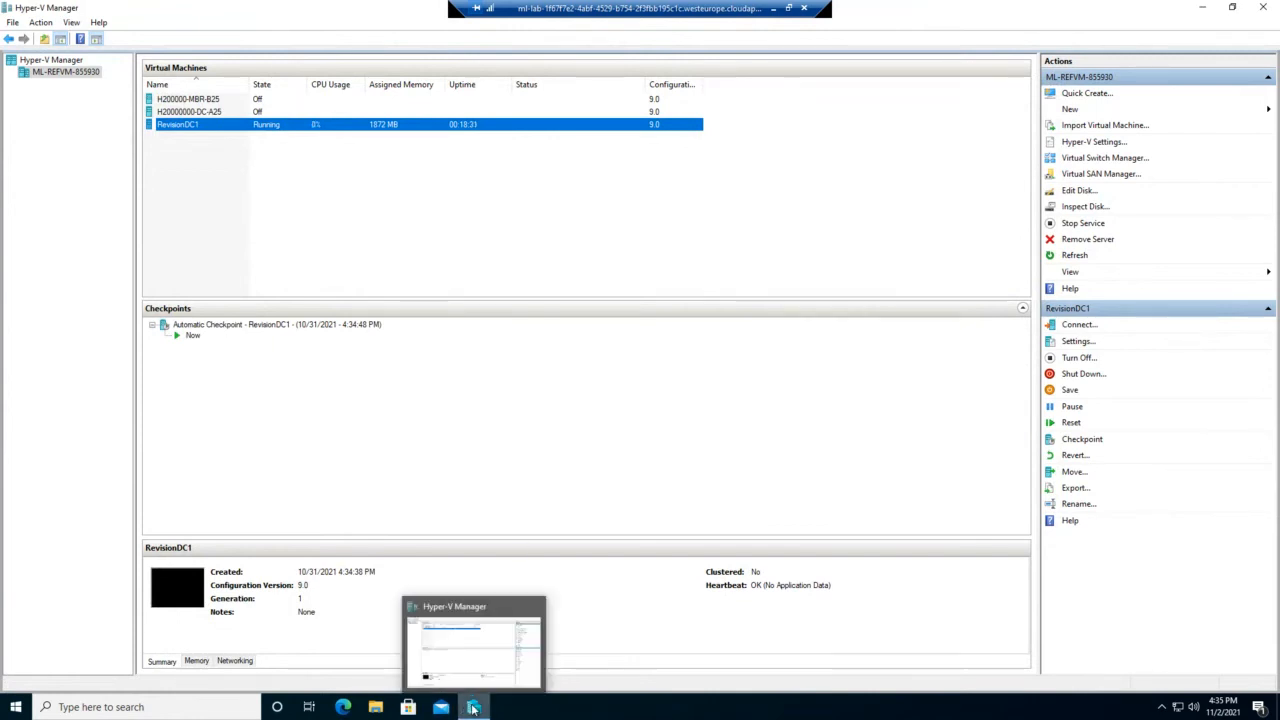
{"action": "left_click", "coordinate": [488, 634]}
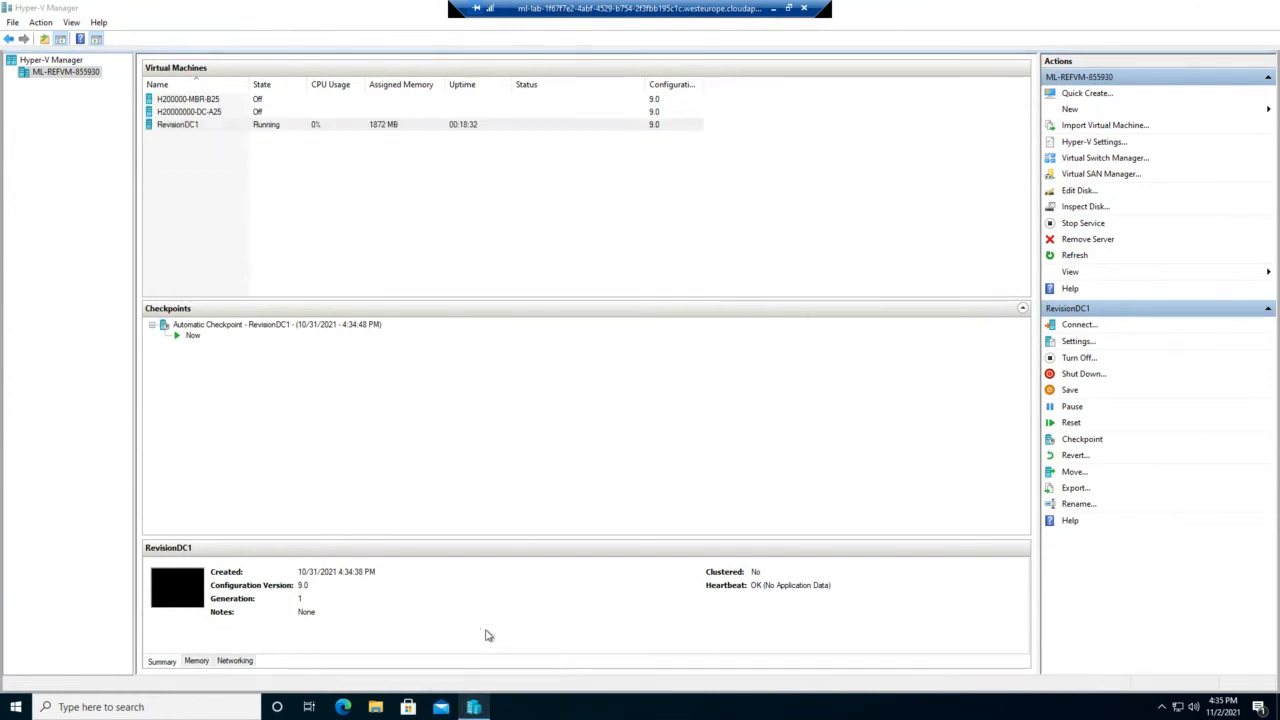
{"action": "double_click", "coordinate": [267, 125]}
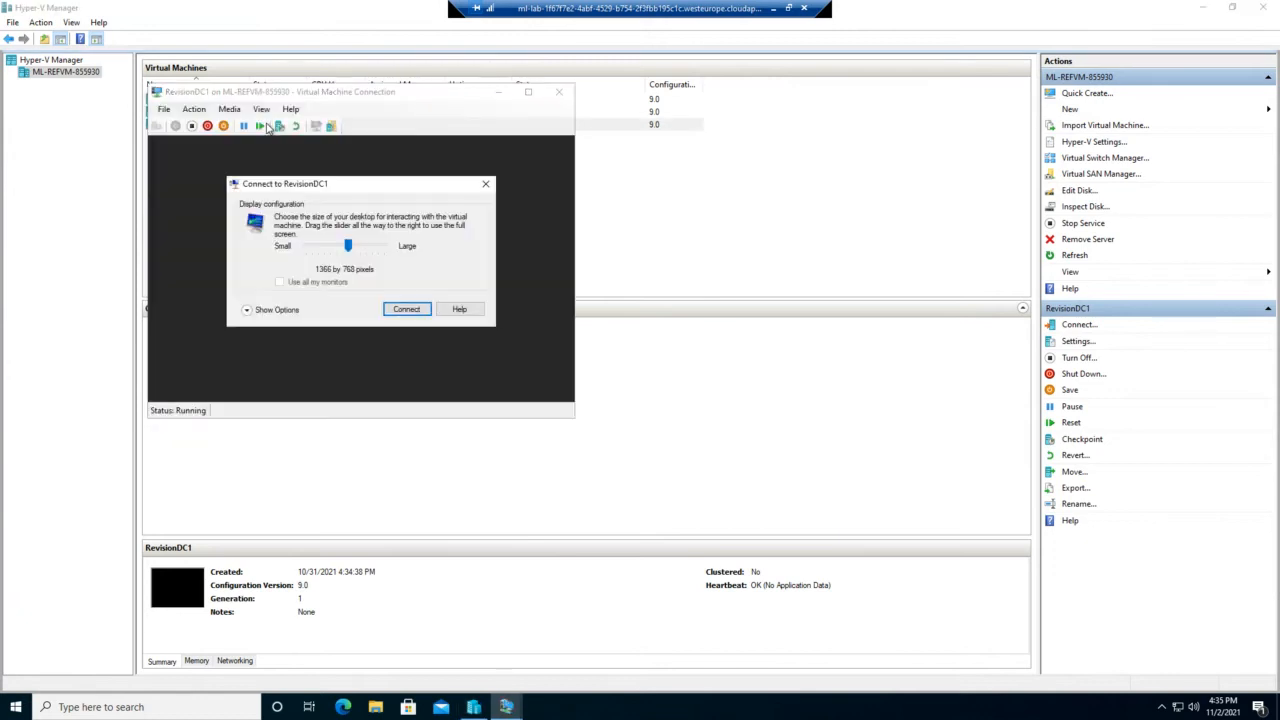
{"action": "left_click", "coordinate": [392, 309]}
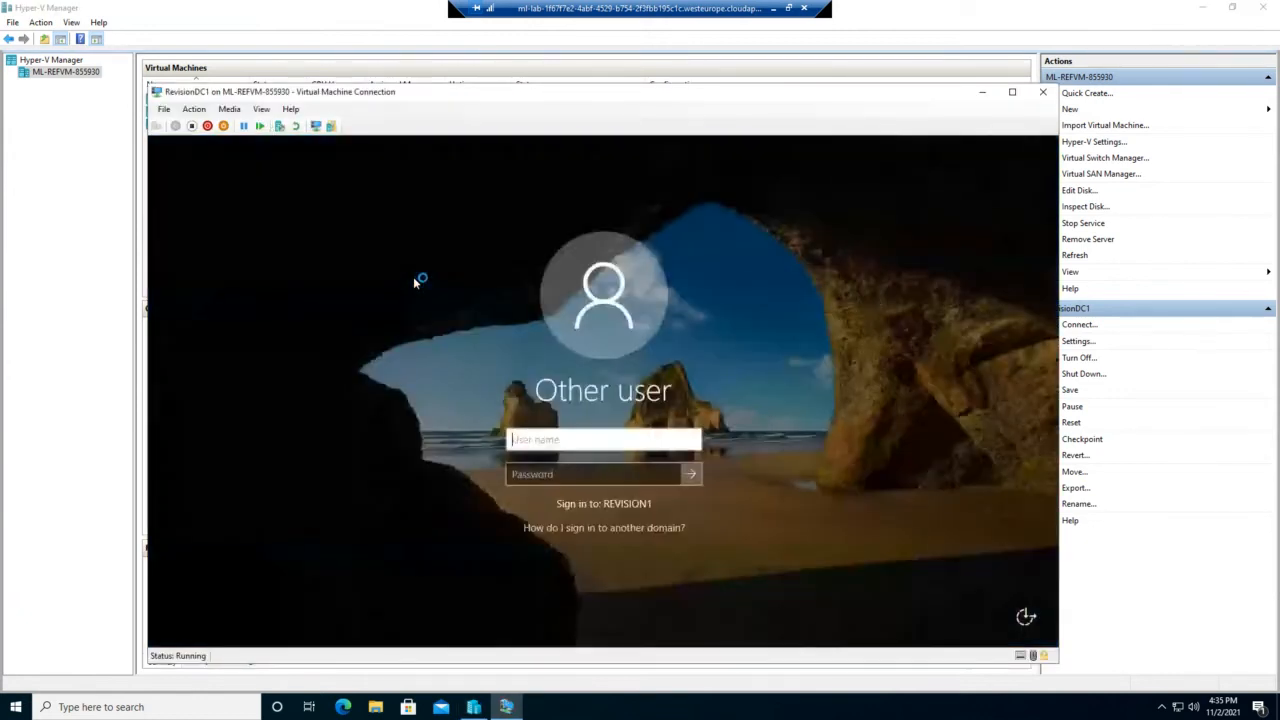
Step: Sign in to the VM as Administrator with the account password
{"action": "type", "text": "A"}
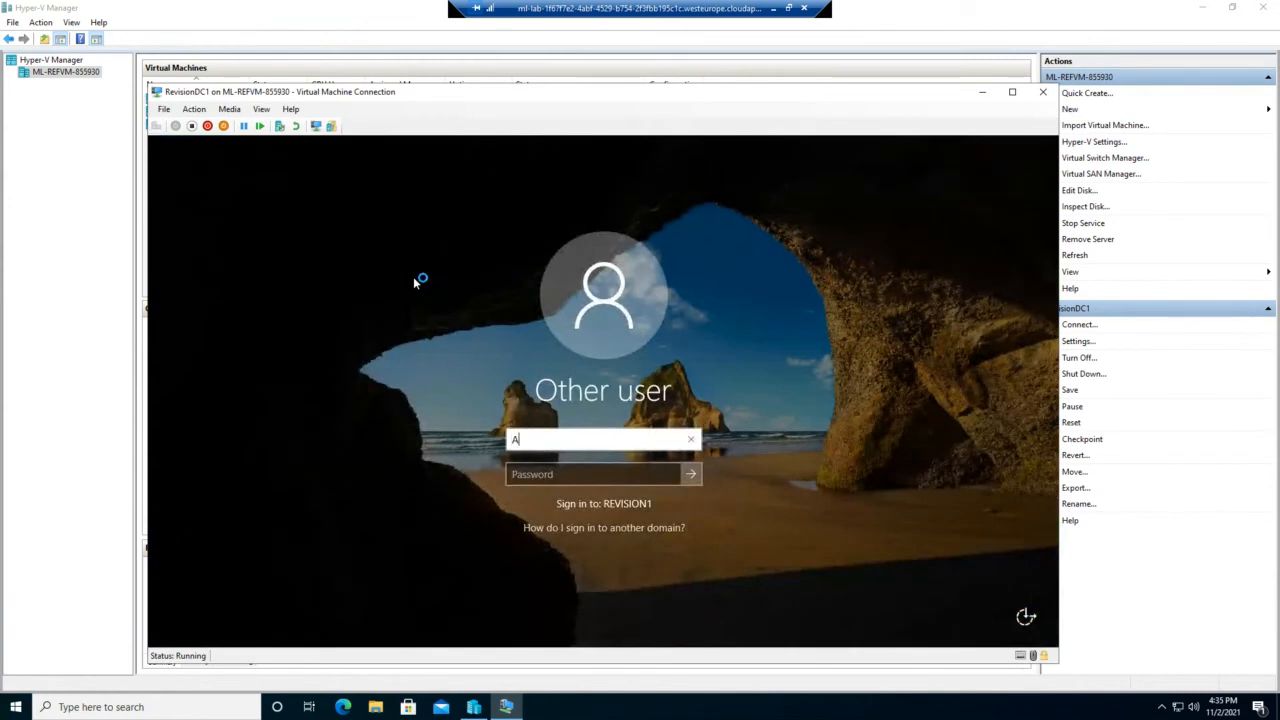
{"action": "type", "text": "dministrator"}
{"action": "key", "text": "Tab"}
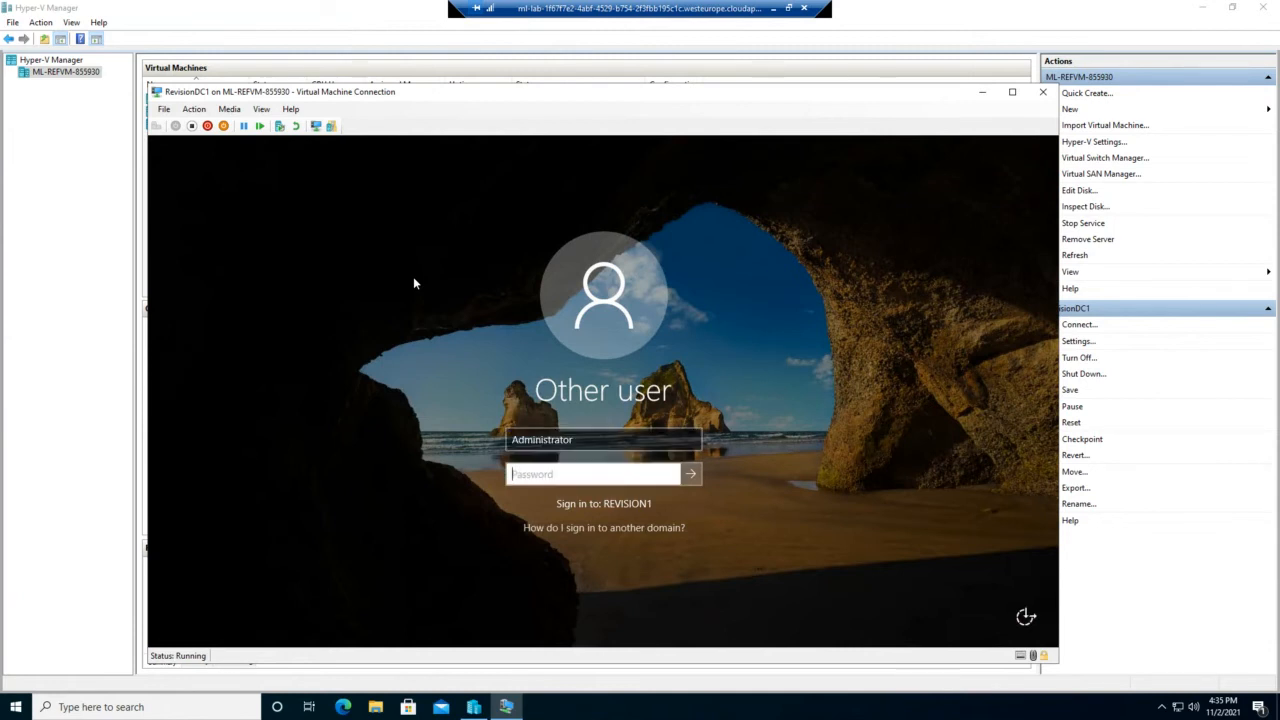
{"action": "type", "text": "••••••"}
{"action": "key", "text": "Return"}
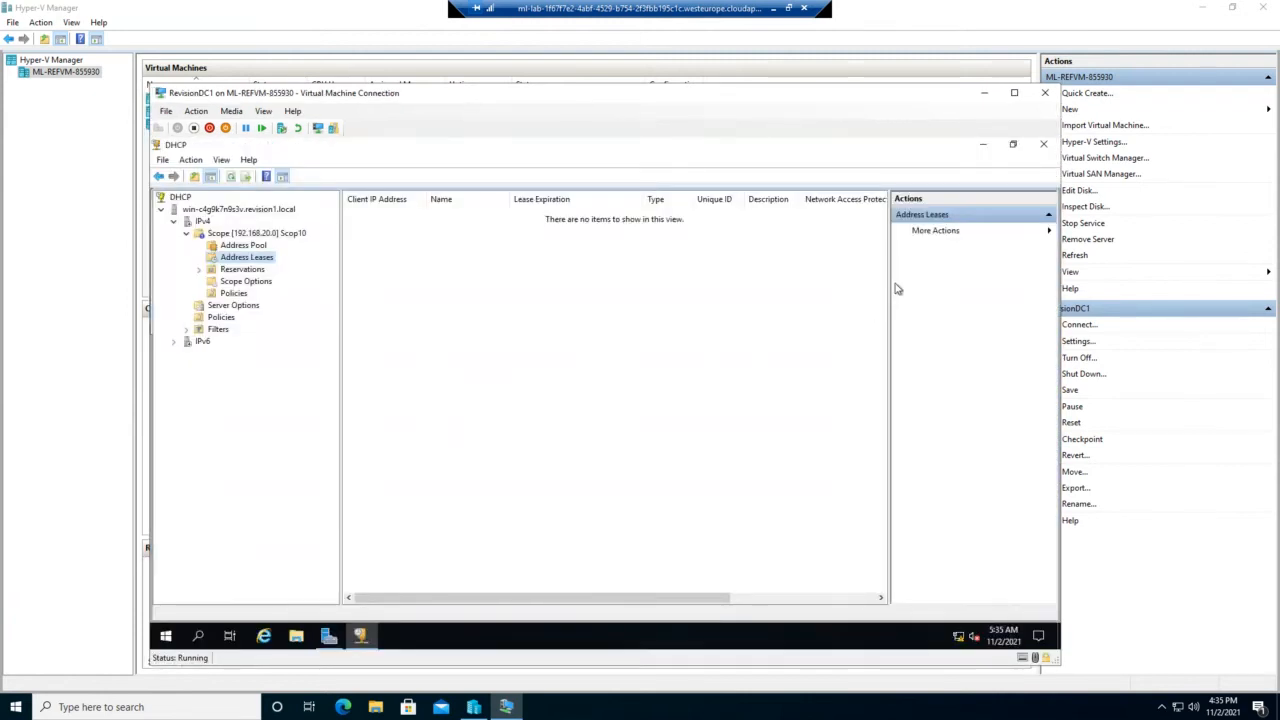
Step: Close DHCP and launch DNS Manager maximized from Server Manager's Tools
{"action": "left_click", "coordinate": [1043, 146]}
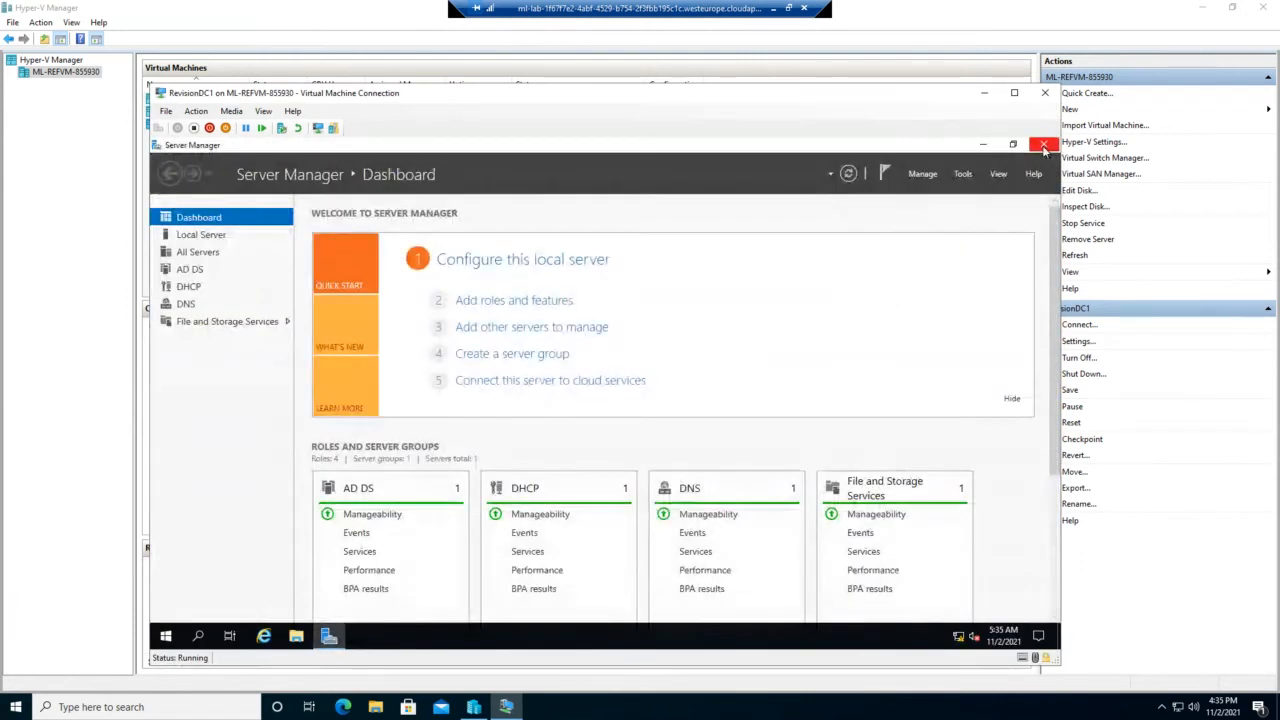
{"action": "left_click", "coordinate": [965, 175]}
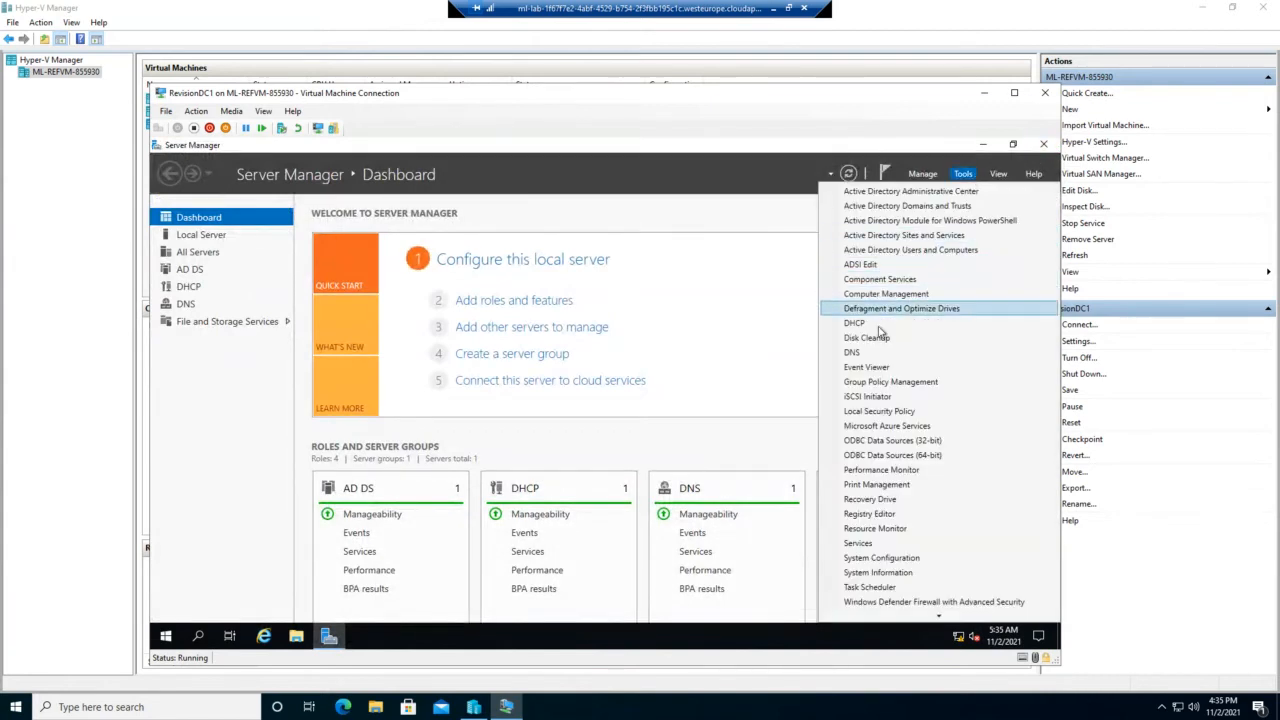
{"action": "left_click", "coordinate": [855, 356]}
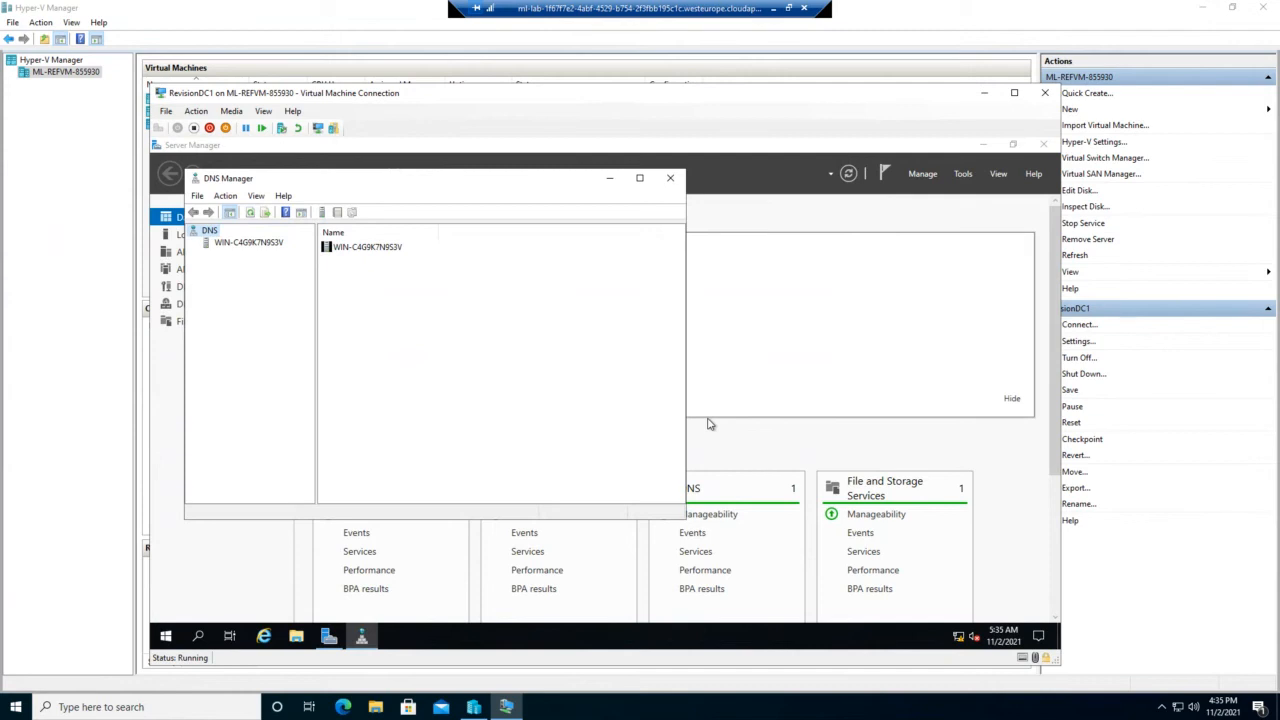
{"action": "left_click", "coordinate": [640, 178]}
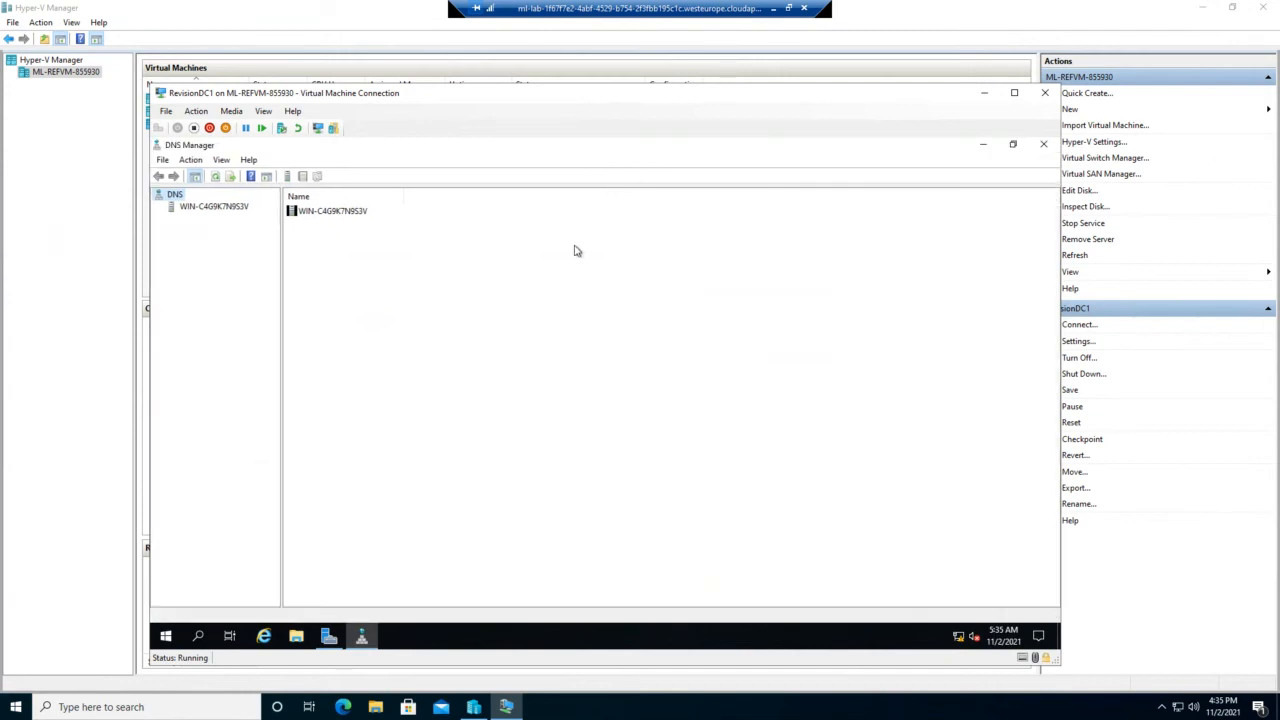
Step: Expand the server's Forward Lookup Zones, review Revision1.local and the reverse zones, then return
{"action": "left_click", "coordinate": [171, 209]}
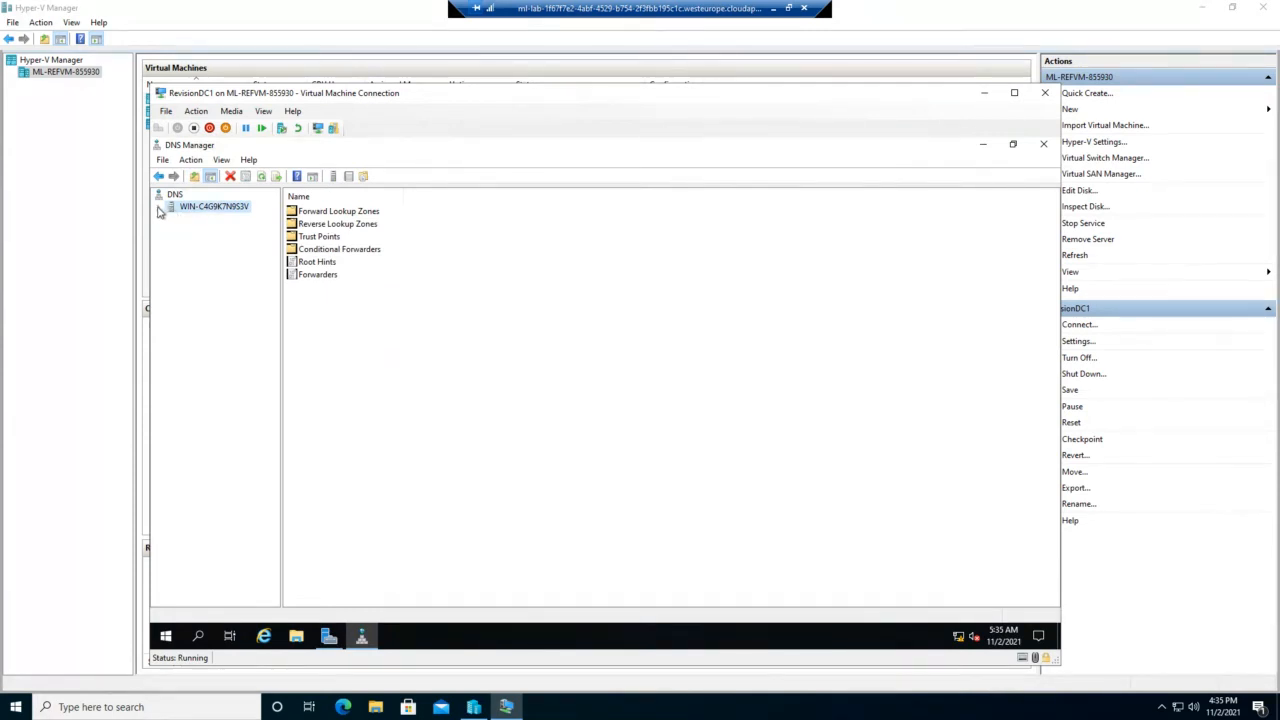
{"action": "left_click", "coordinate": [159, 208]}
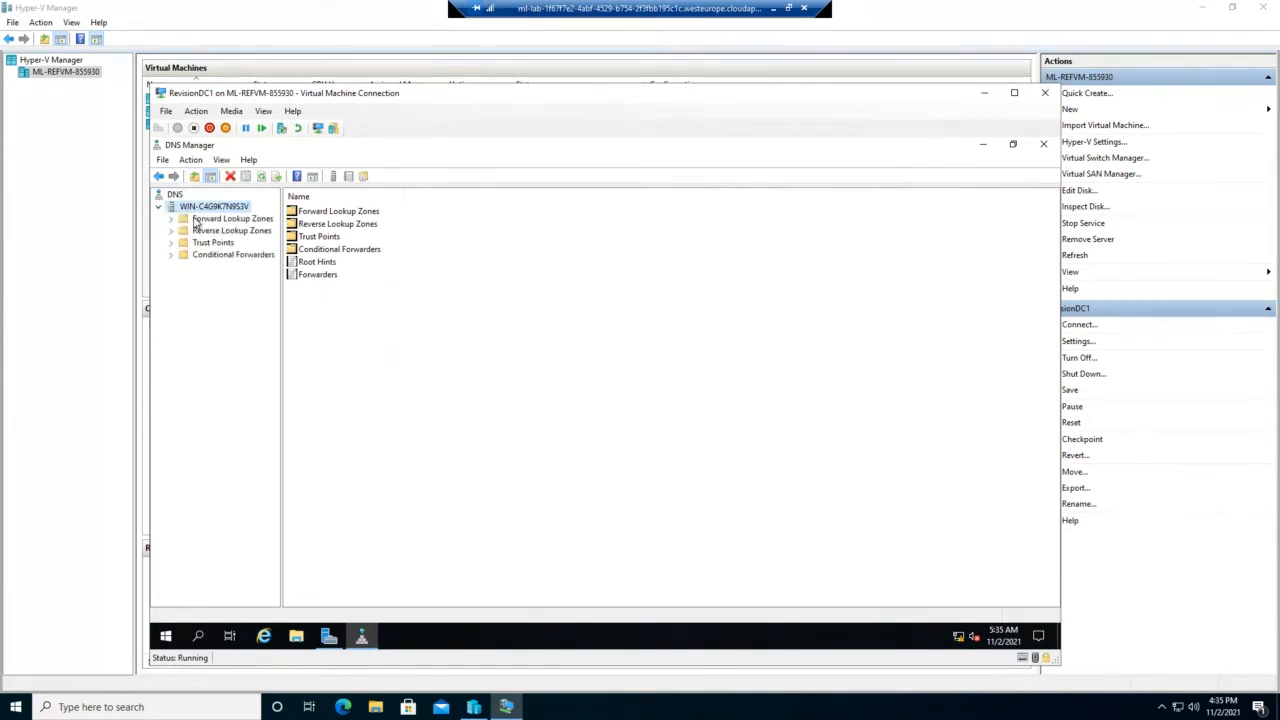
{"action": "left_click", "coordinate": [197, 224]}
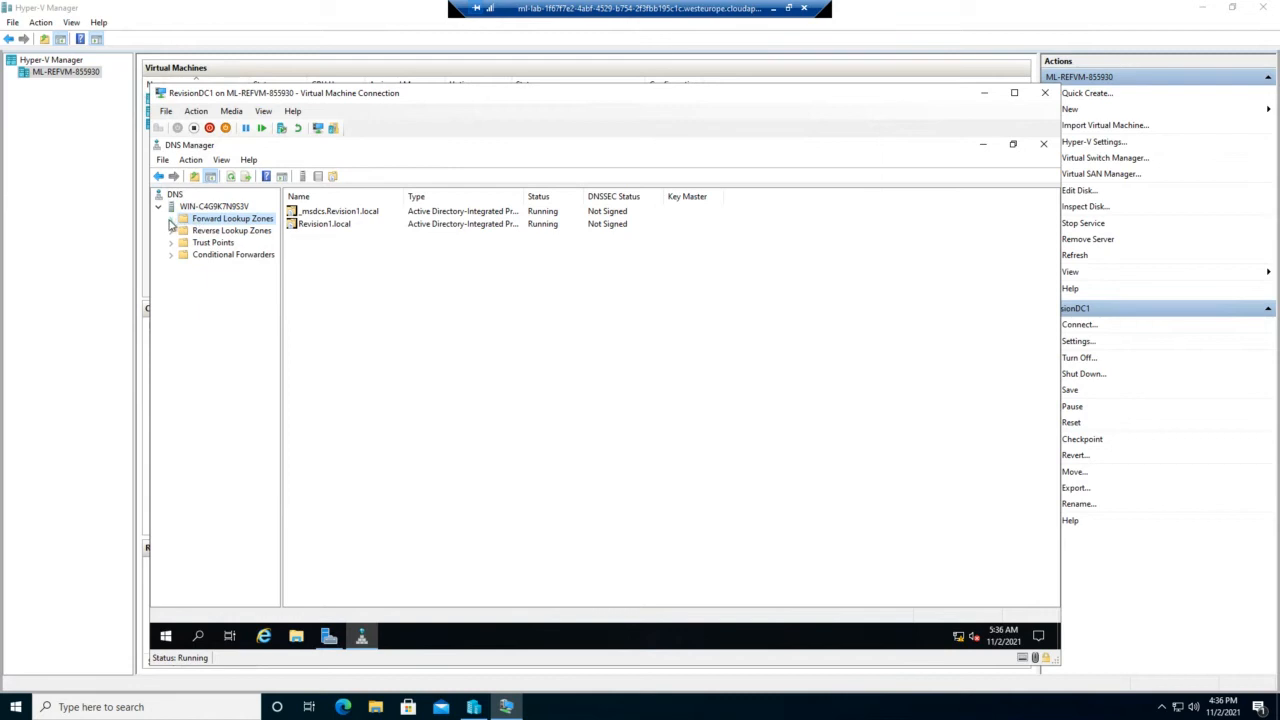
{"action": "left_click", "coordinate": [171, 219]}
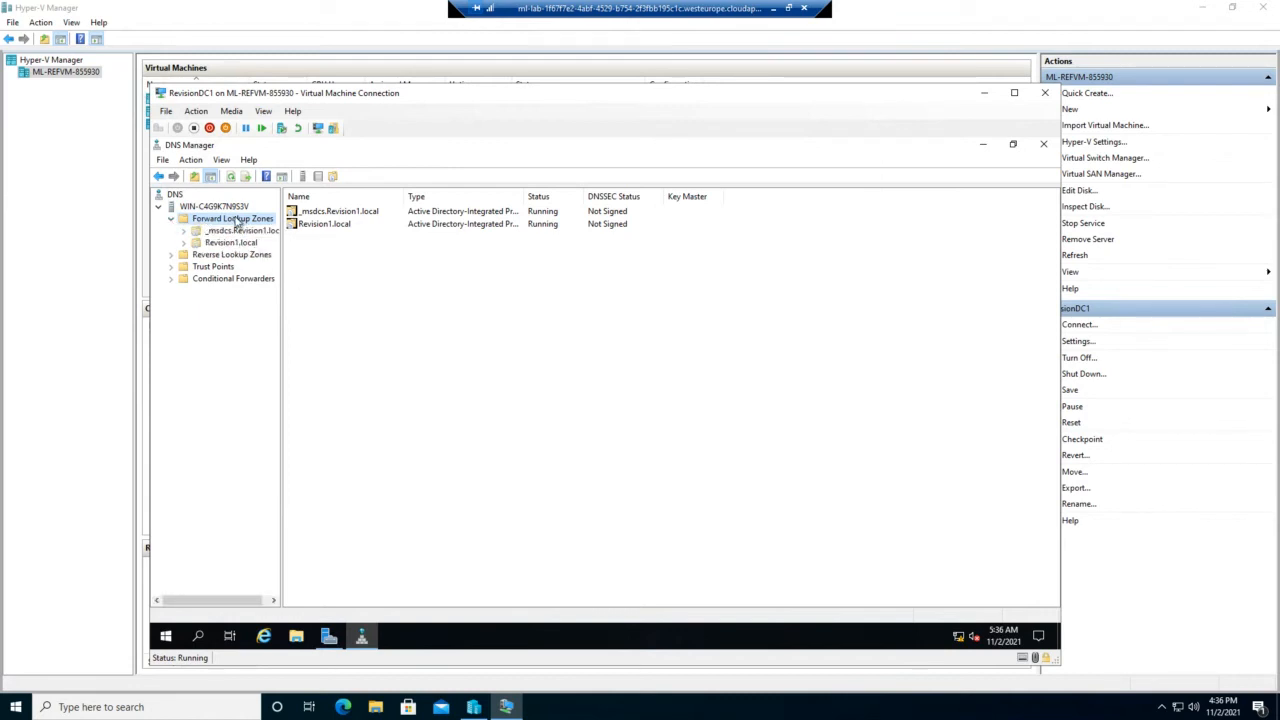
{"action": "left_click", "coordinate": [318, 226]}
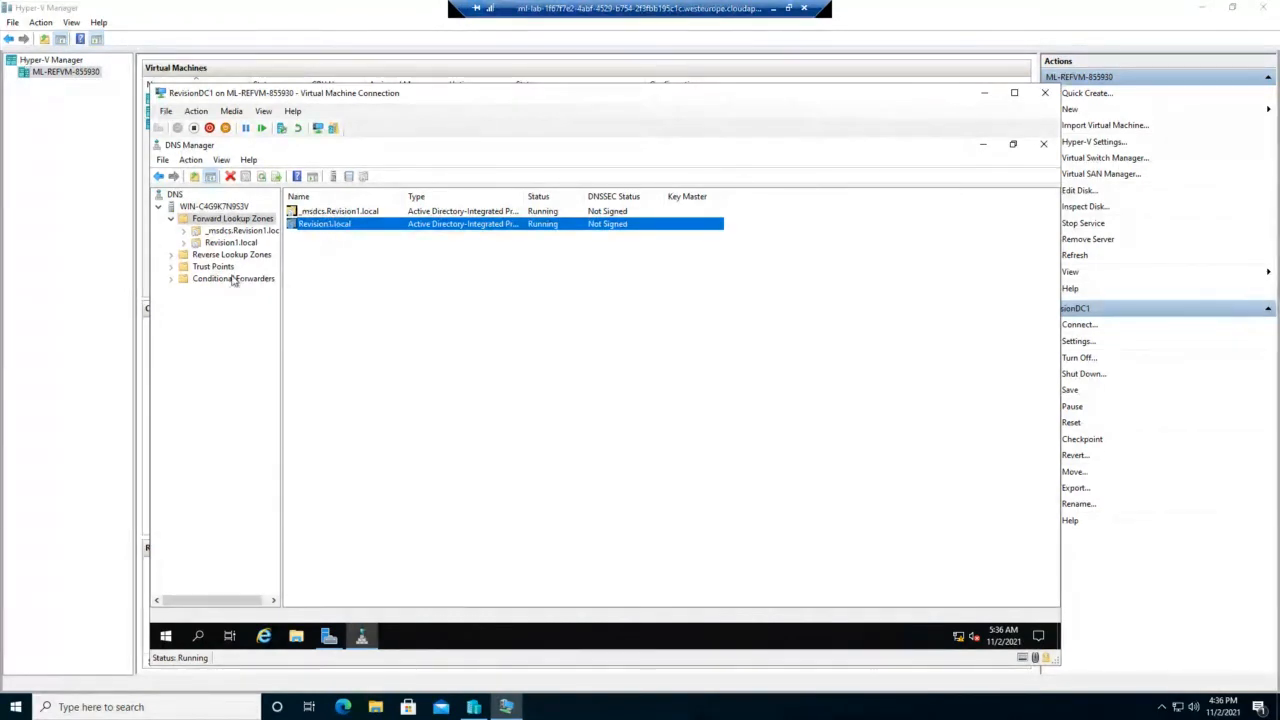
{"action": "left_click", "coordinate": [172, 258]}
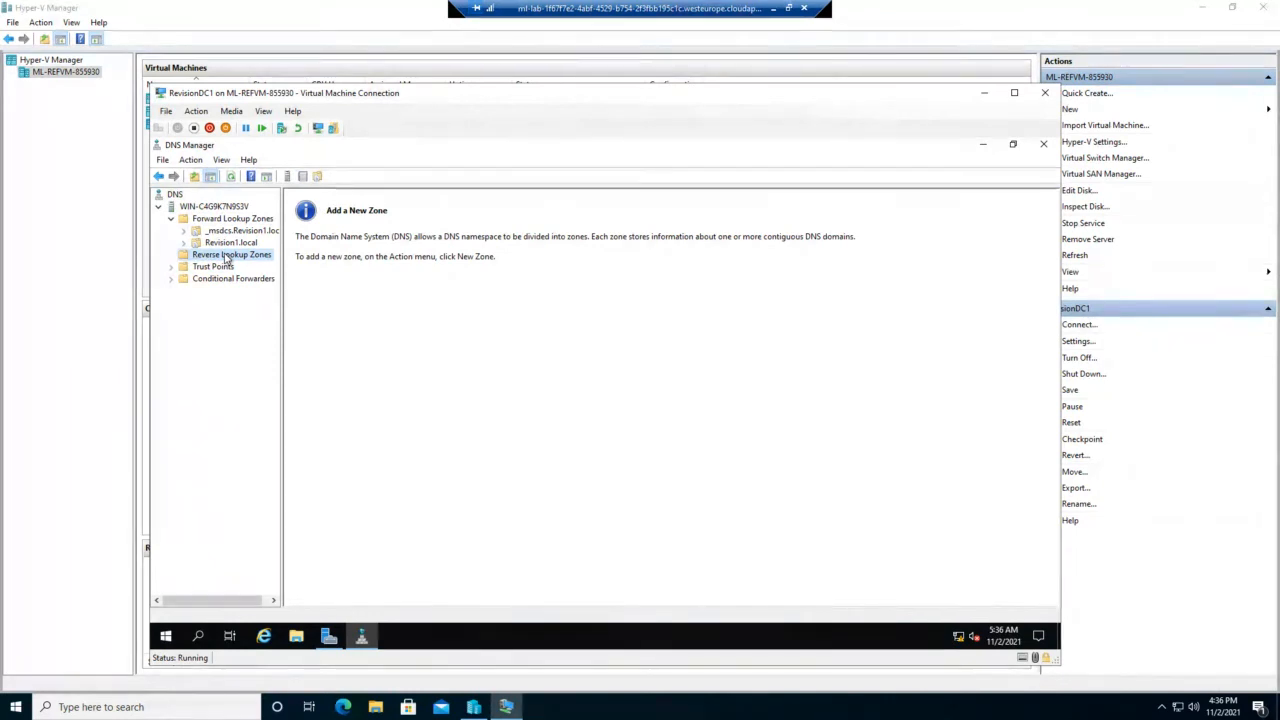
{"action": "left_click", "coordinate": [231, 219]}
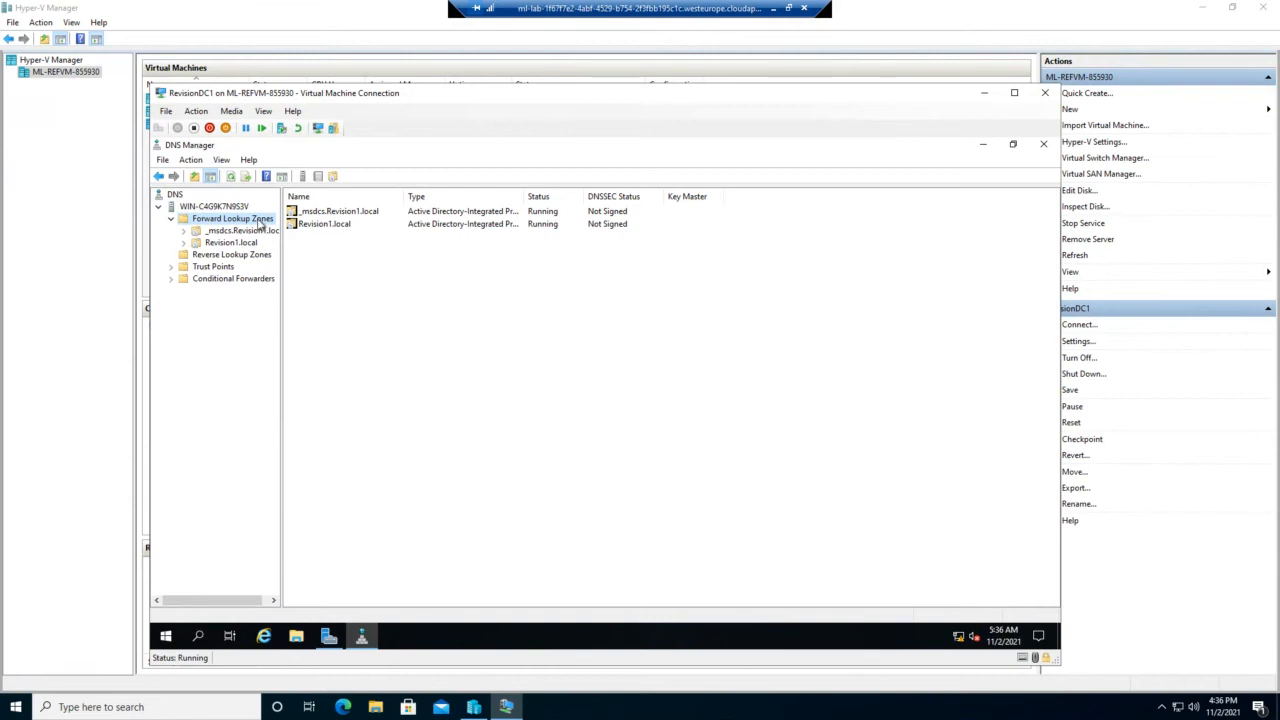
Step: Start a new AD-integrated primary forward zone replicated to all domain DNS servers
{"action": "right_click", "coordinate": [259, 223]}
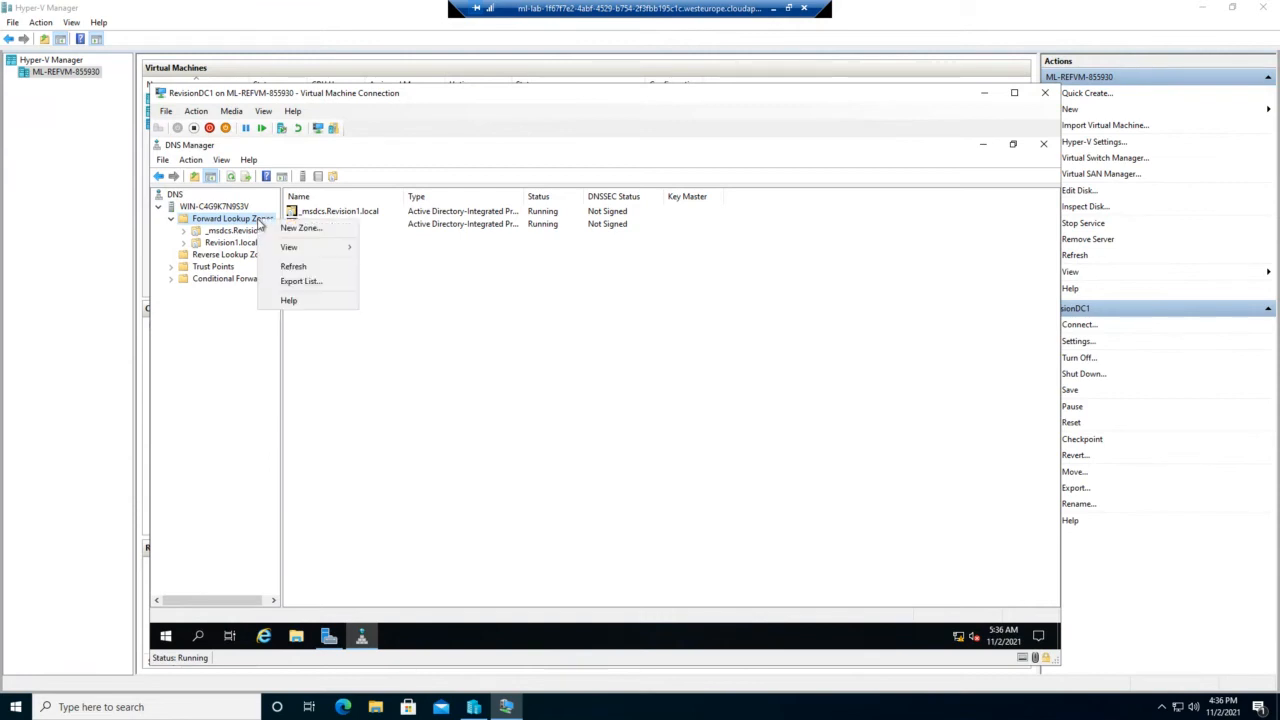
{"action": "left_click", "coordinate": [300, 228]}
{"action": "left_click", "coordinate": [406, 392]}
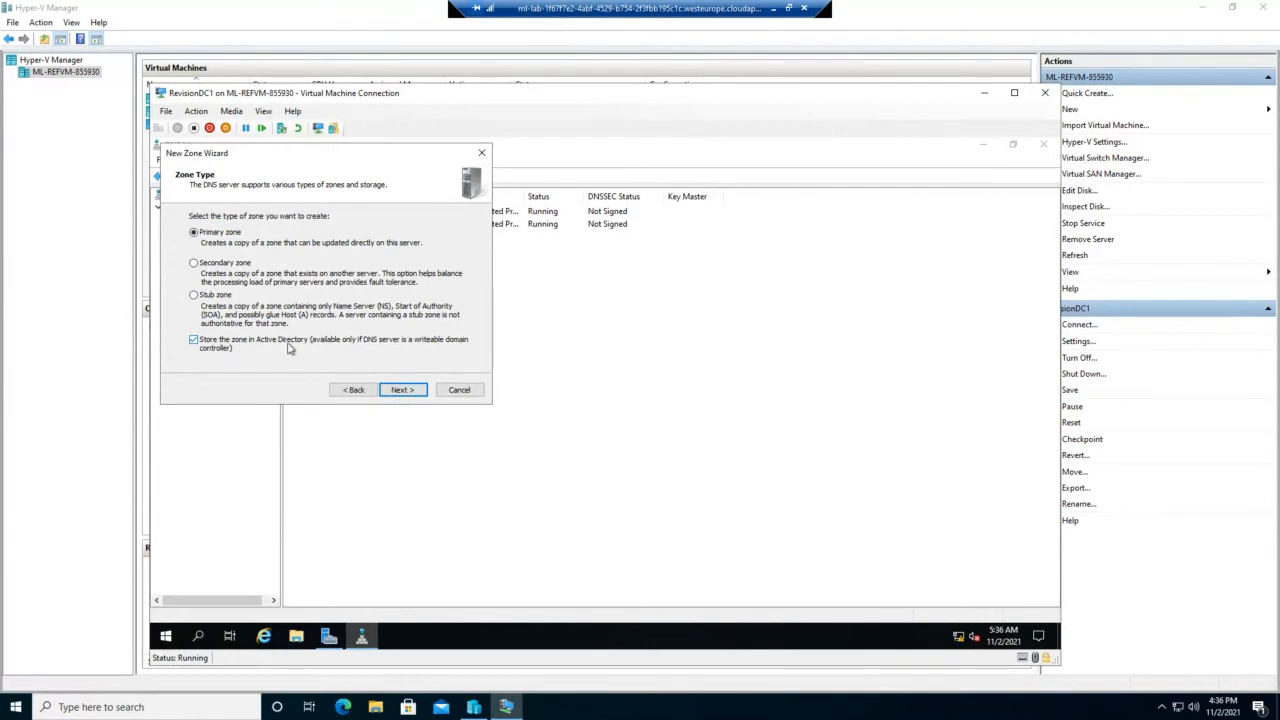
{"action": "left_click", "coordinate": [408, 396]}
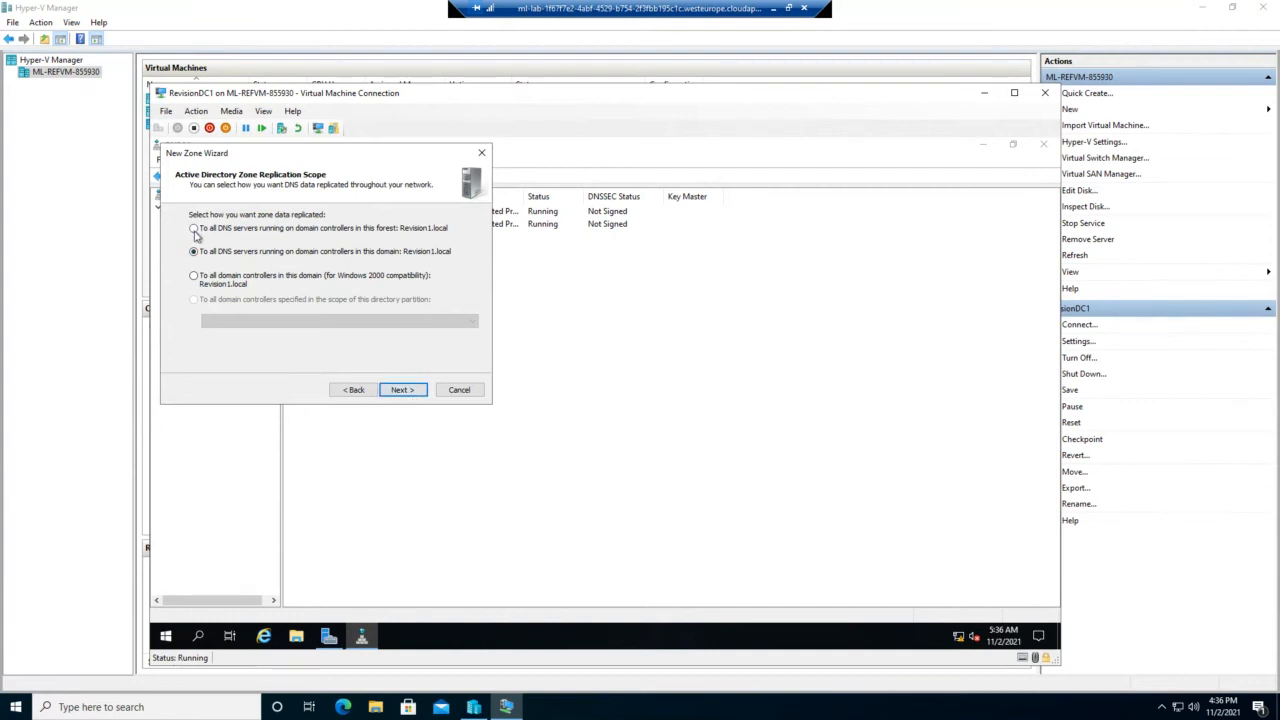
{"action": "left_click", "coordinate": [417, 390]}
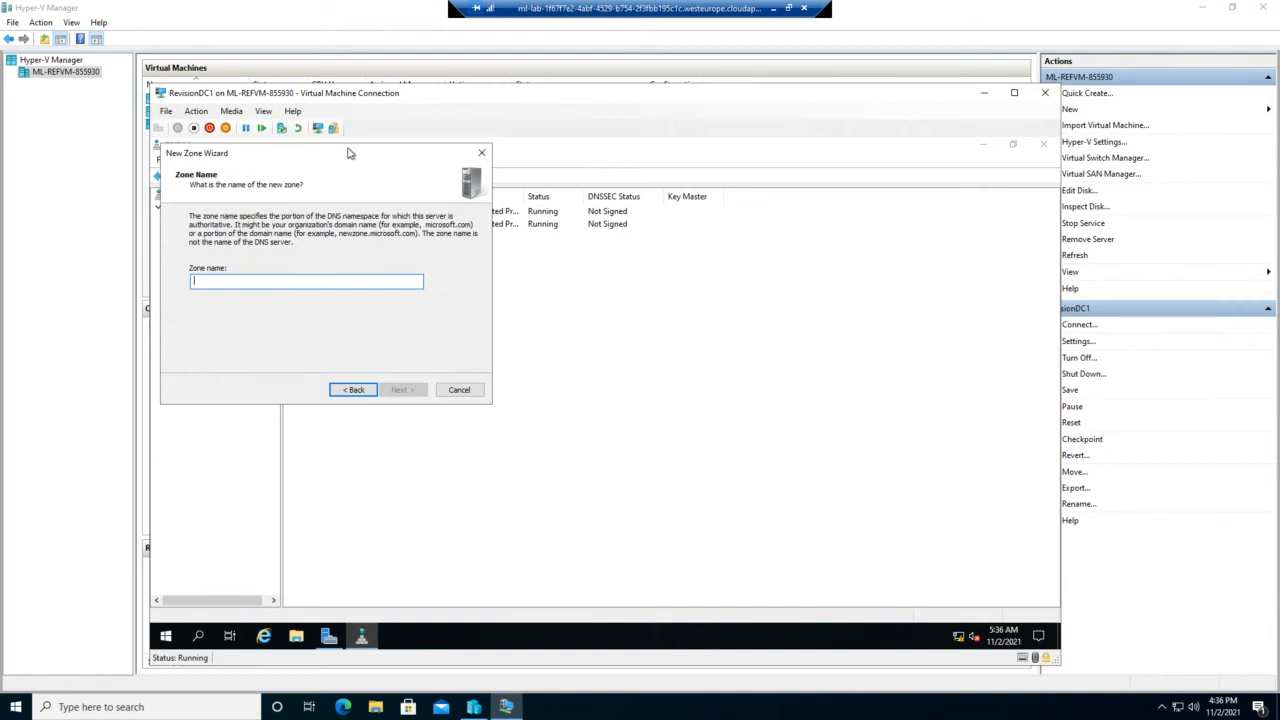
Step: Name the new zone revisionDC.local
{"action": "left_click_drag", "start_coordinate": [350, 153], "coordinate": [370, 173]}
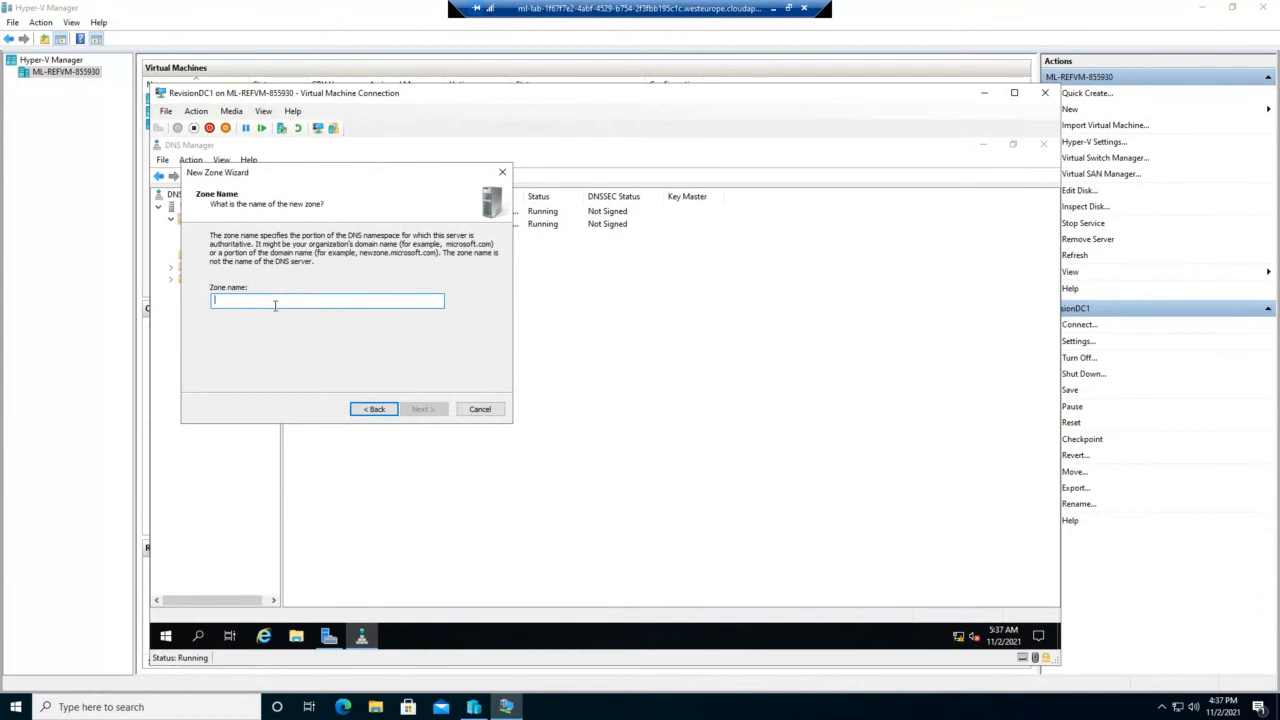
{"action": "type", "text": "revi"}
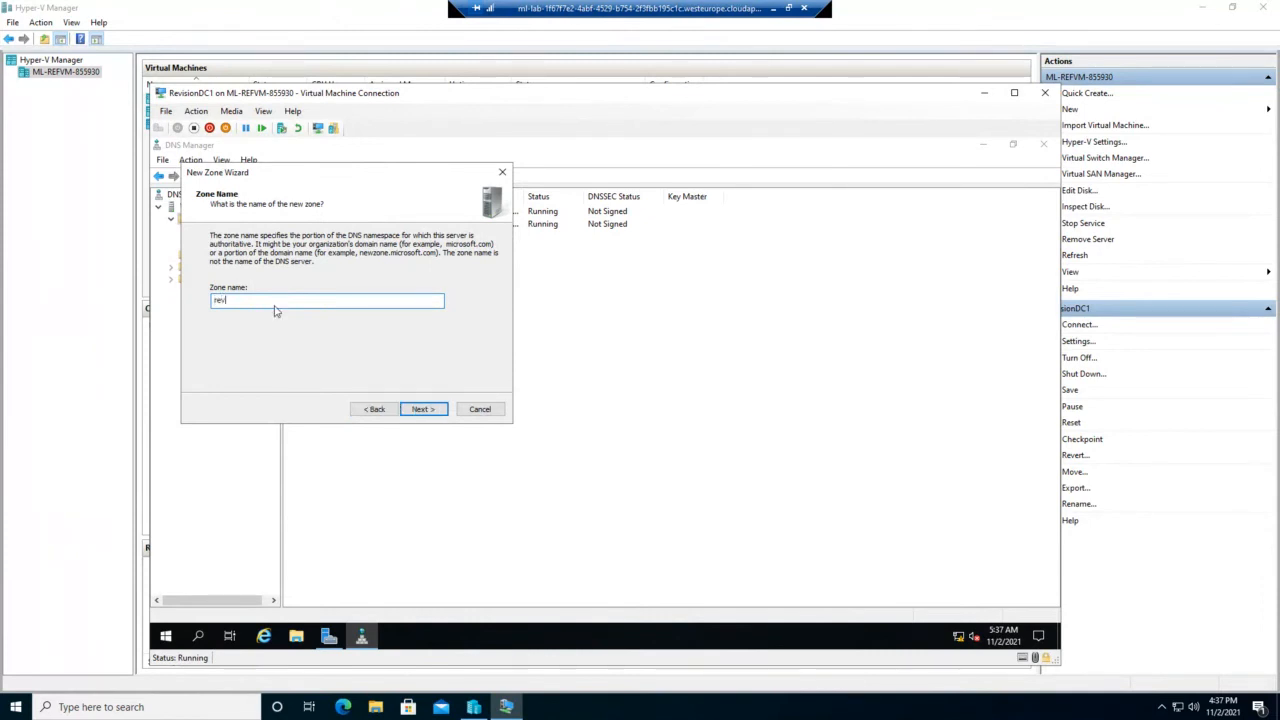
{"action": "type", "text": "sin"}
{"action": "key", "text": "BackSpace"}
{"action": "key", "text": "BackSpace"}
{"action": "key", "text": "BackSpace"}
{"action": "type", "text": "sionDC"}
{"action": "type", "text": ".local"}
{"action": "left_click", "coordinate": [418, 412]}
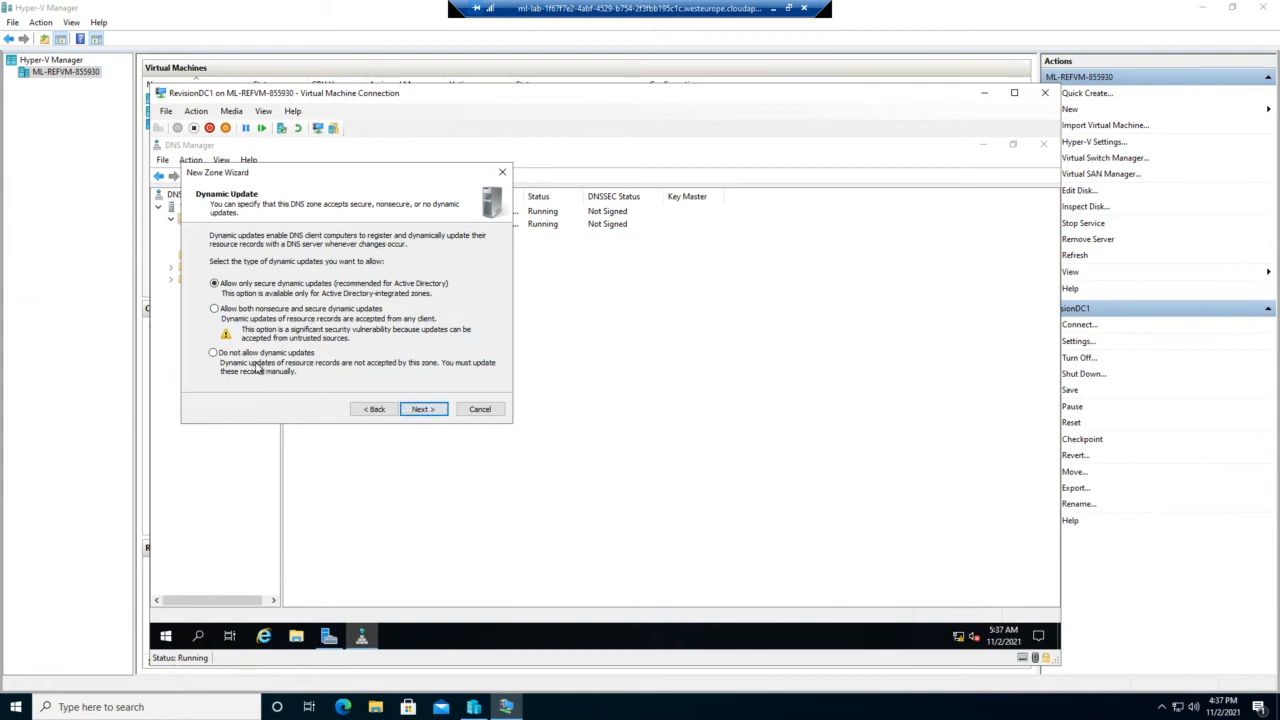
Step: Disallow dynamic updates and finish creating the zone
{"action": "left_click", "coordinate": [213, 355]}
{"action": "left_click", "coordinate": [425, 410]}
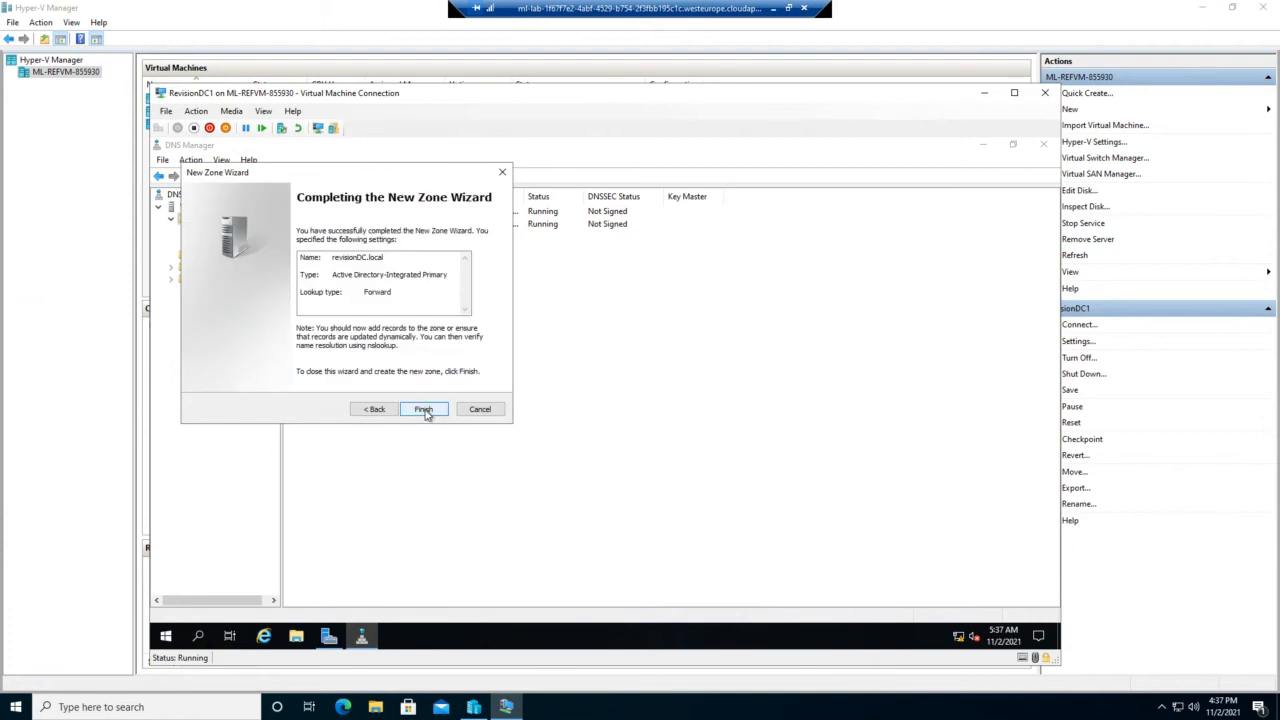
{"action": "left_click", "coordinate": [424, 410]}
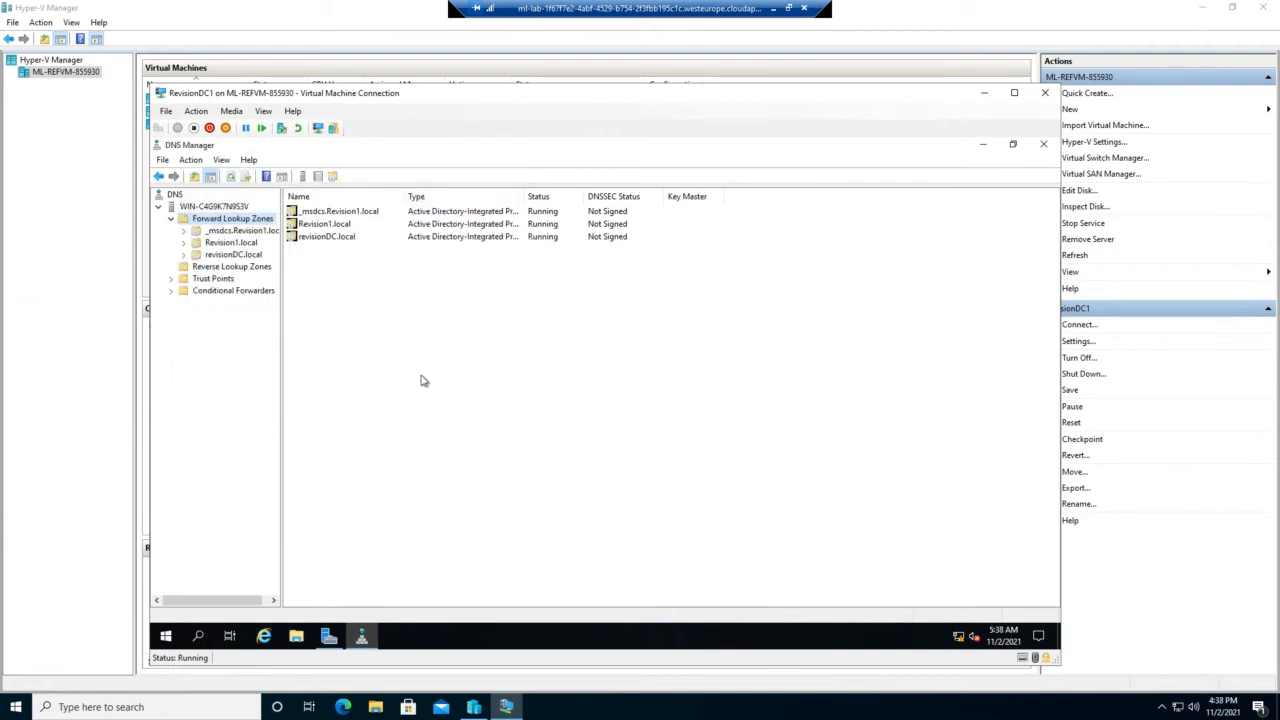
Step: In the revisionDC.local zone, start a new host record named Finance with IP 192.168.20.131
{"action": "left_click", "coordinate": [332, 239]}
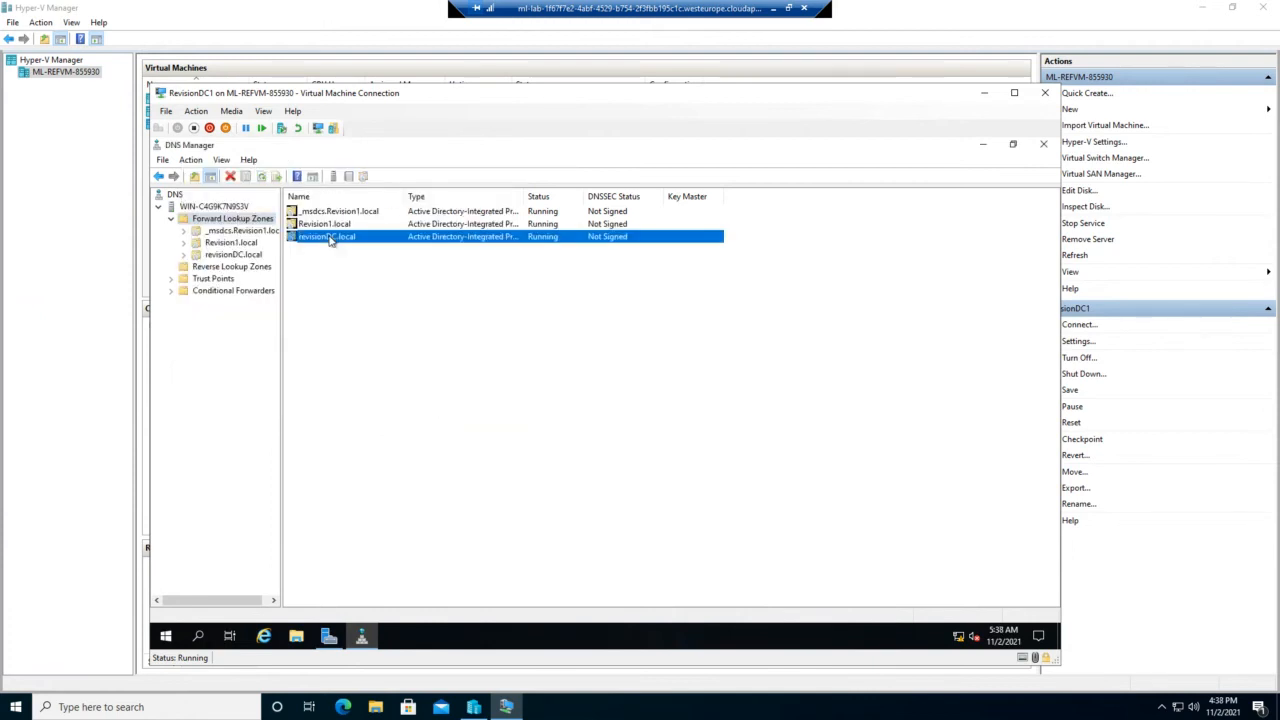
{"action": "double_click", "coordinate": [331, 239]}
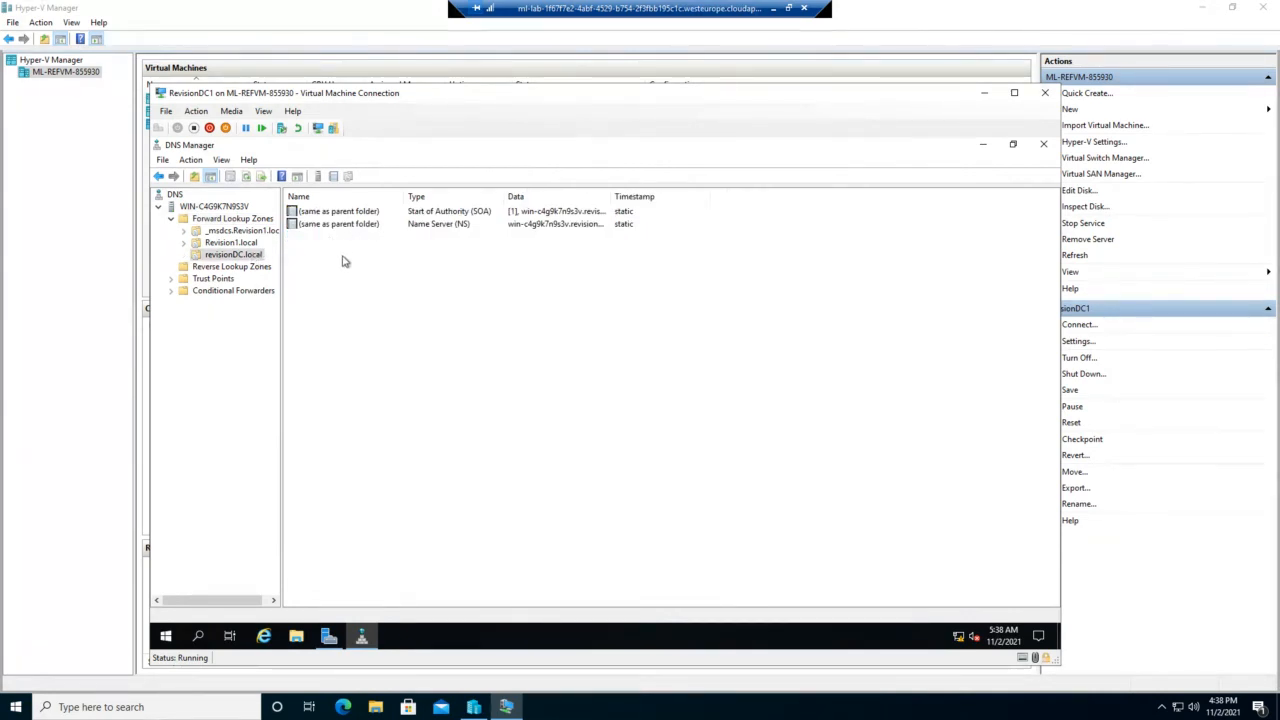
{"action": "right_click", "coordinate": [340, 260]}
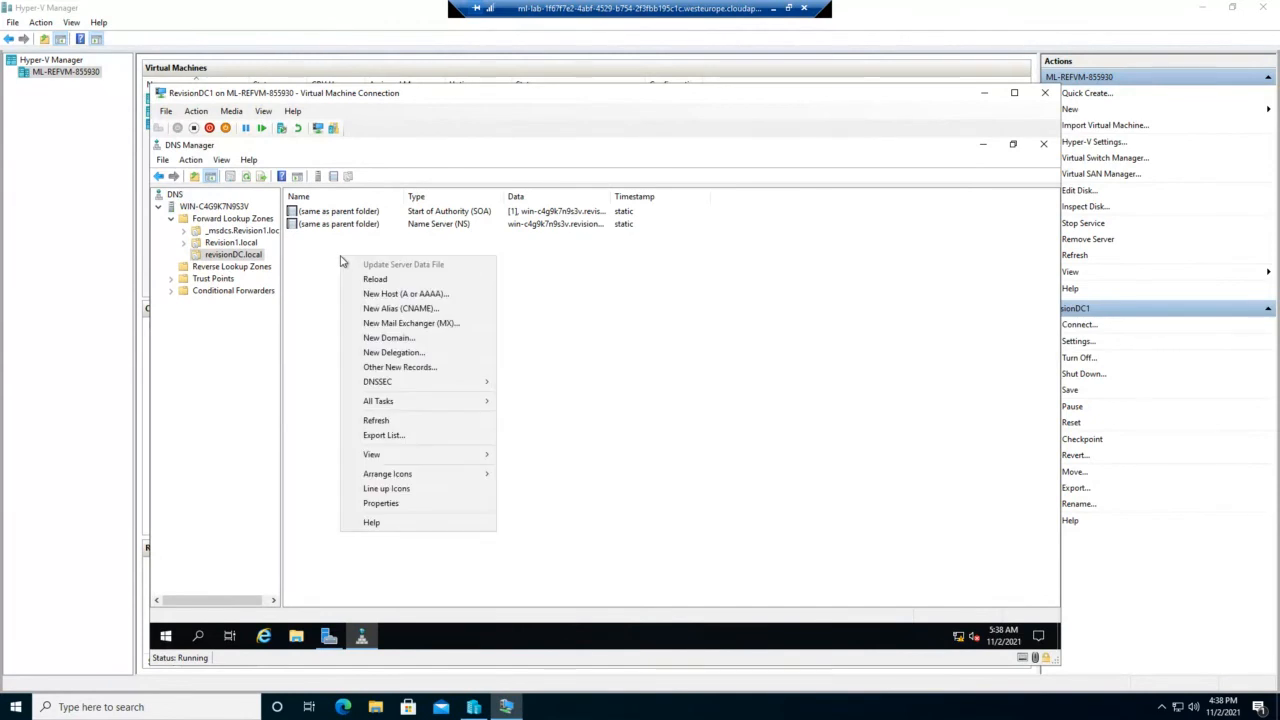
{"action": "left_click", "coordinate": [409, 299]}
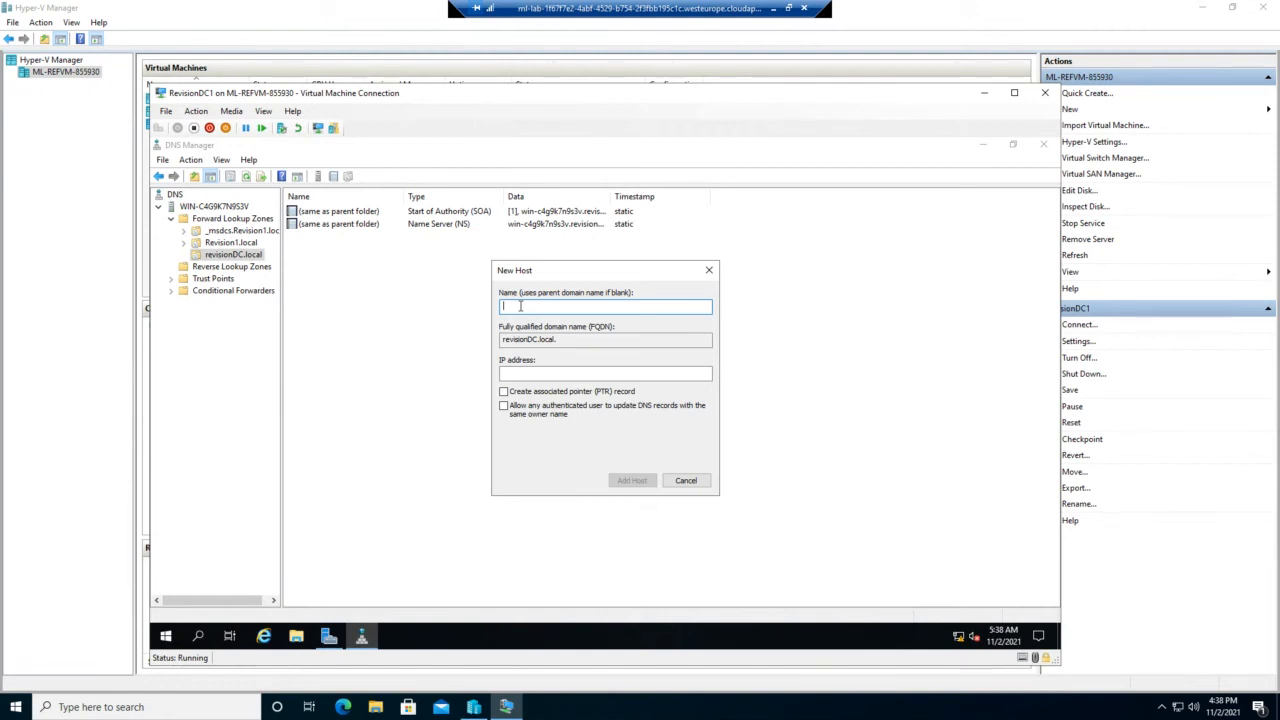
{"action": "type", "text": "Finance"}
{"action": "left_click", "coordinate": [536, 372]}
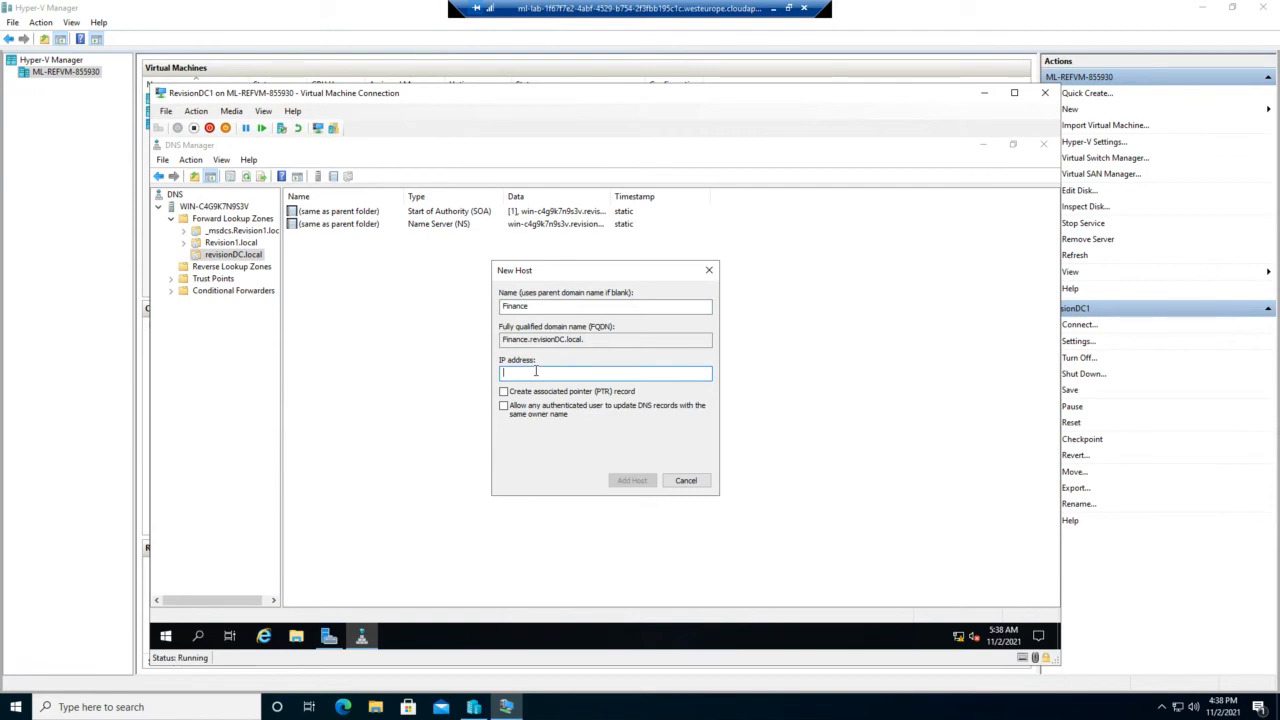
{"action": "type", "text": "192.168.20.1"}
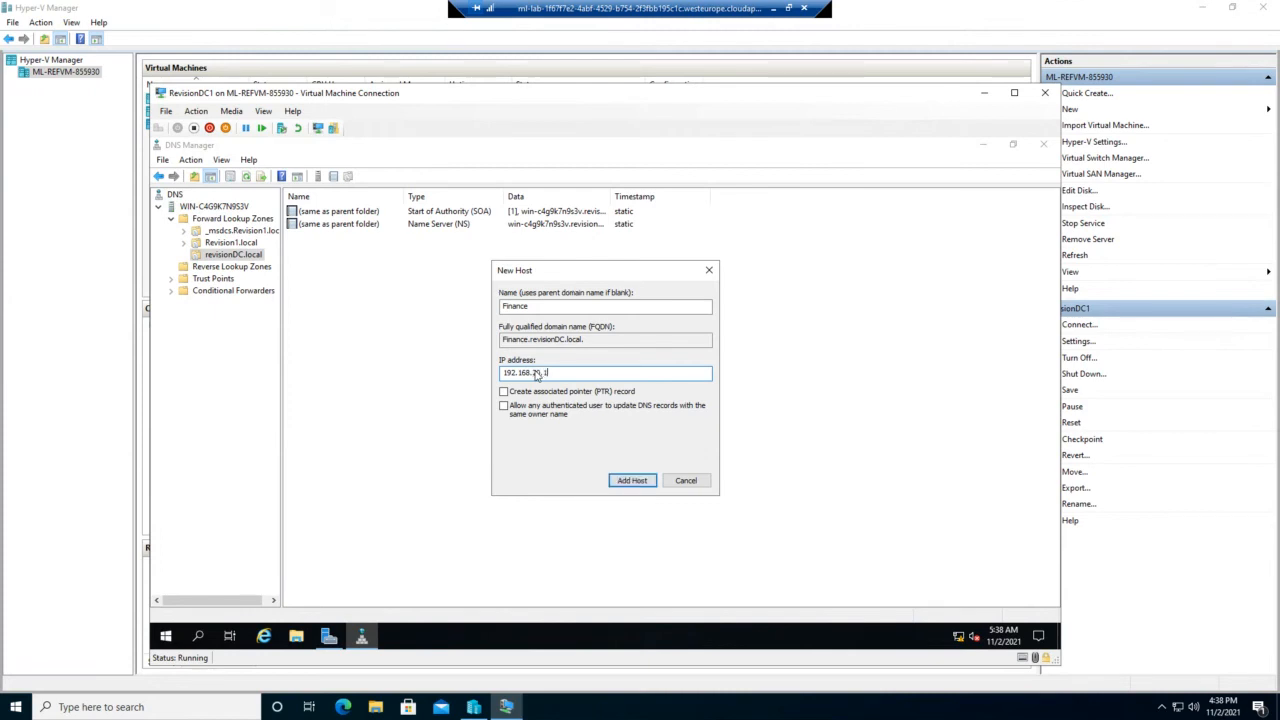
{"action": "type", "text": "31"}
Step: Request a matching PTR record, add the Finance host, and accept the no-reverse-zone warning
{"action": "left_click", "coordinate": [503, 392]}
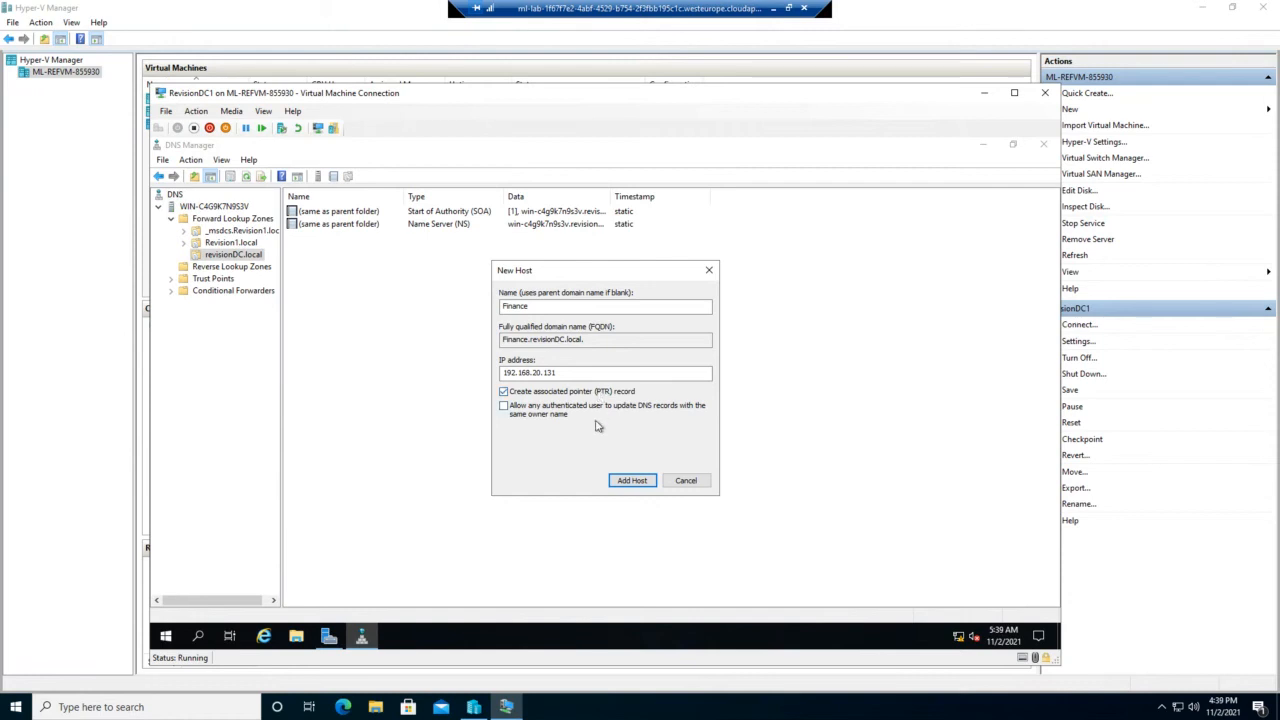
{"action": "left_click", "coordinate": [624, 483]}
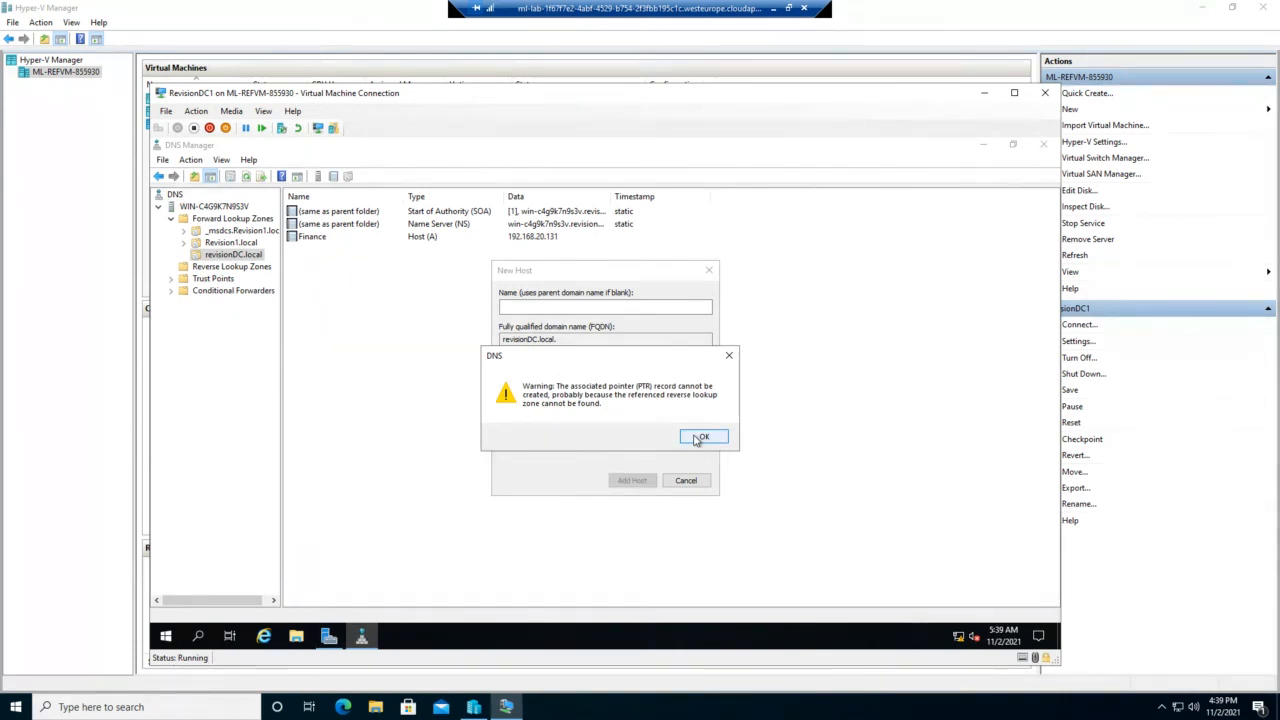
{"action": "left_click", "coordinate": [701, 438]}
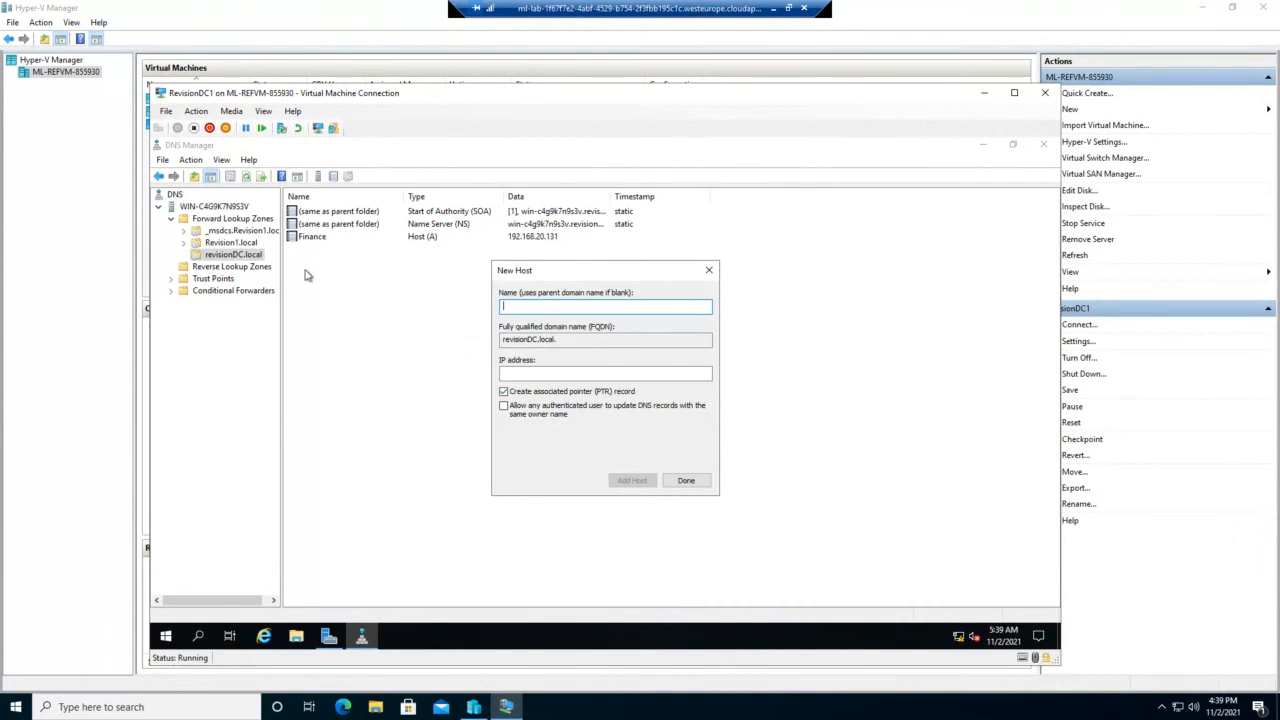
{"action": "left_click", "coordinate": [310, 249]}
{"action": "left_click", "coordinate": [709, 270]}
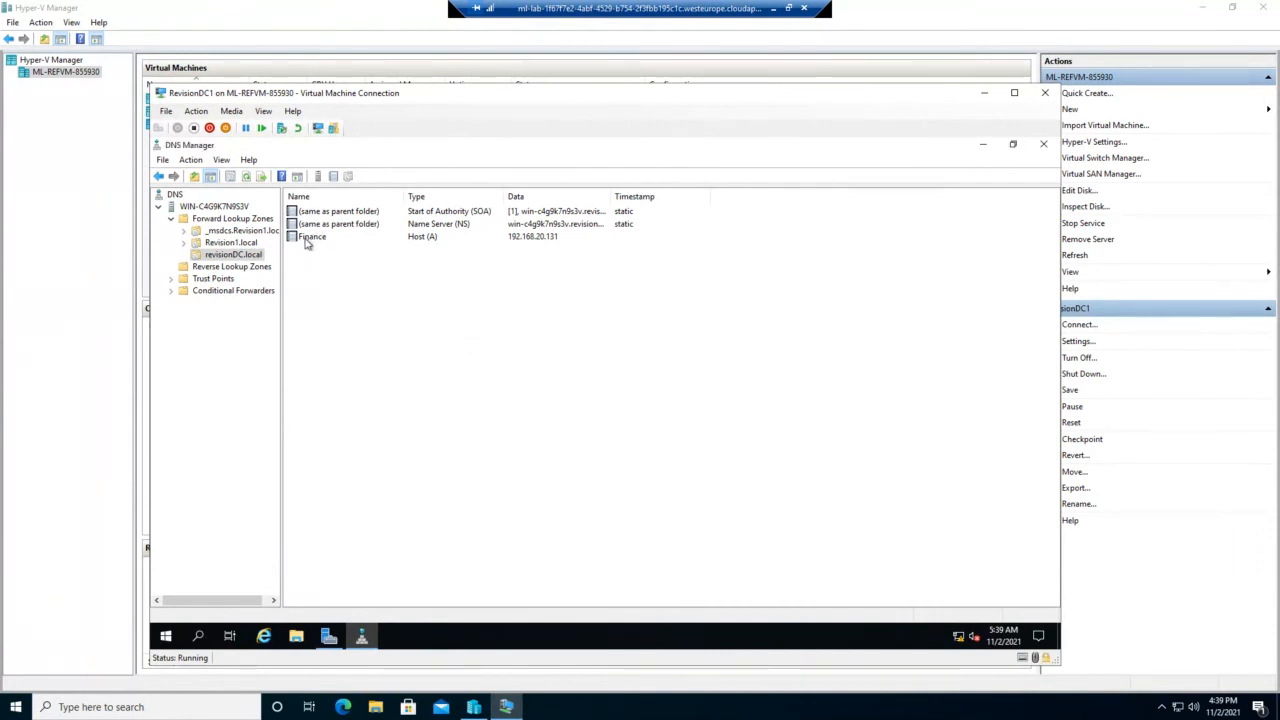
Step: Create CNAME Budget targeting Finance, picked from revisionDC.local in the record browser
{"action": "right_click", "coordinate": [315, 266]}
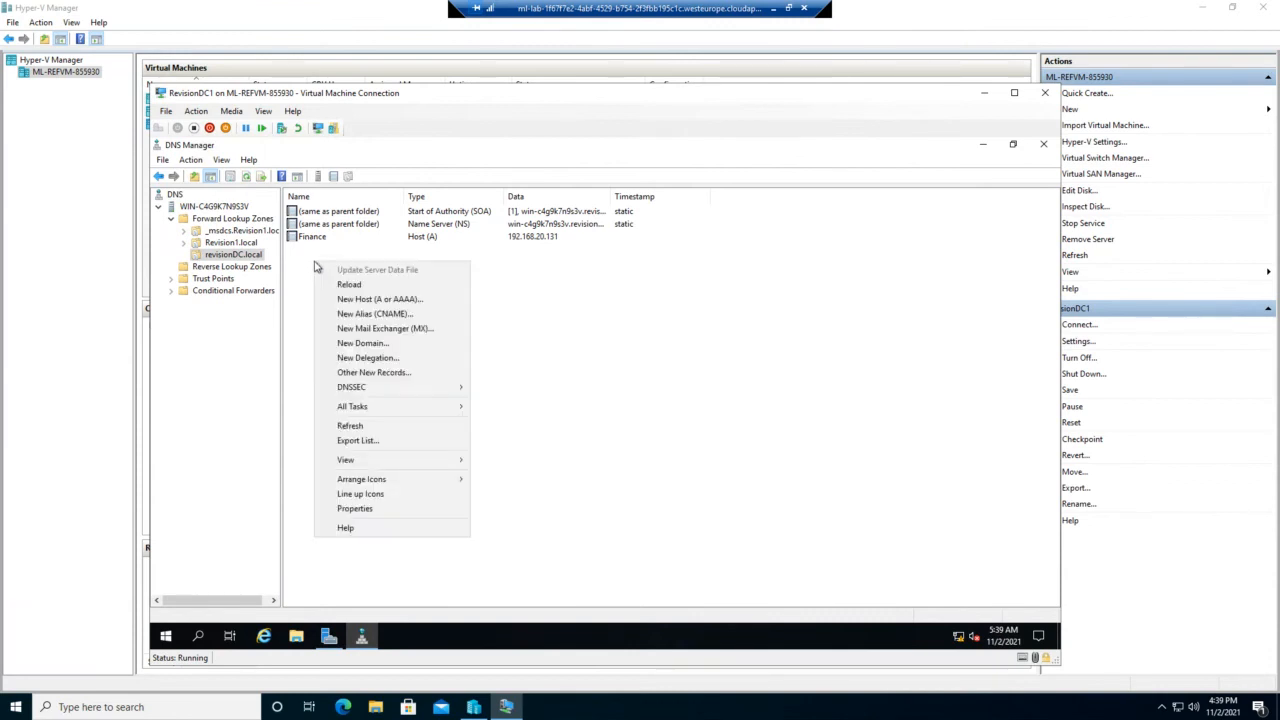
{"action": "left_click", "coordinate": [365, 314]}
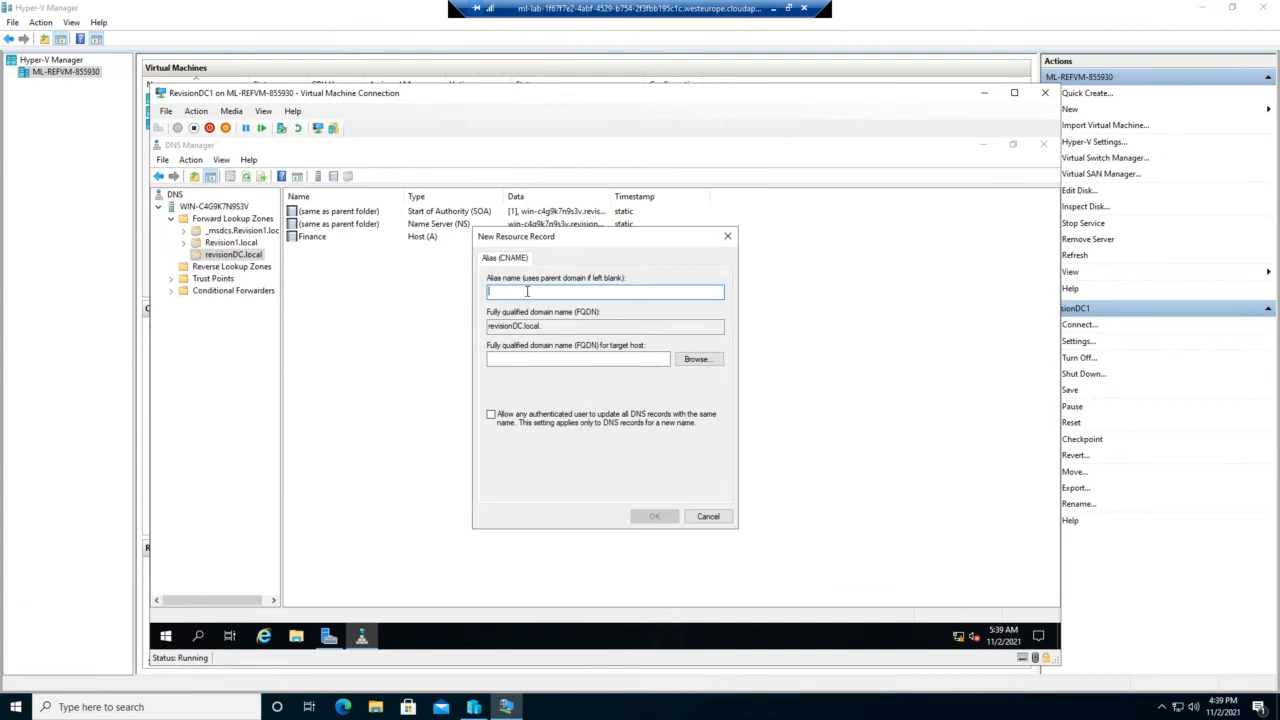
{"action": "type", "text": "Budget"}
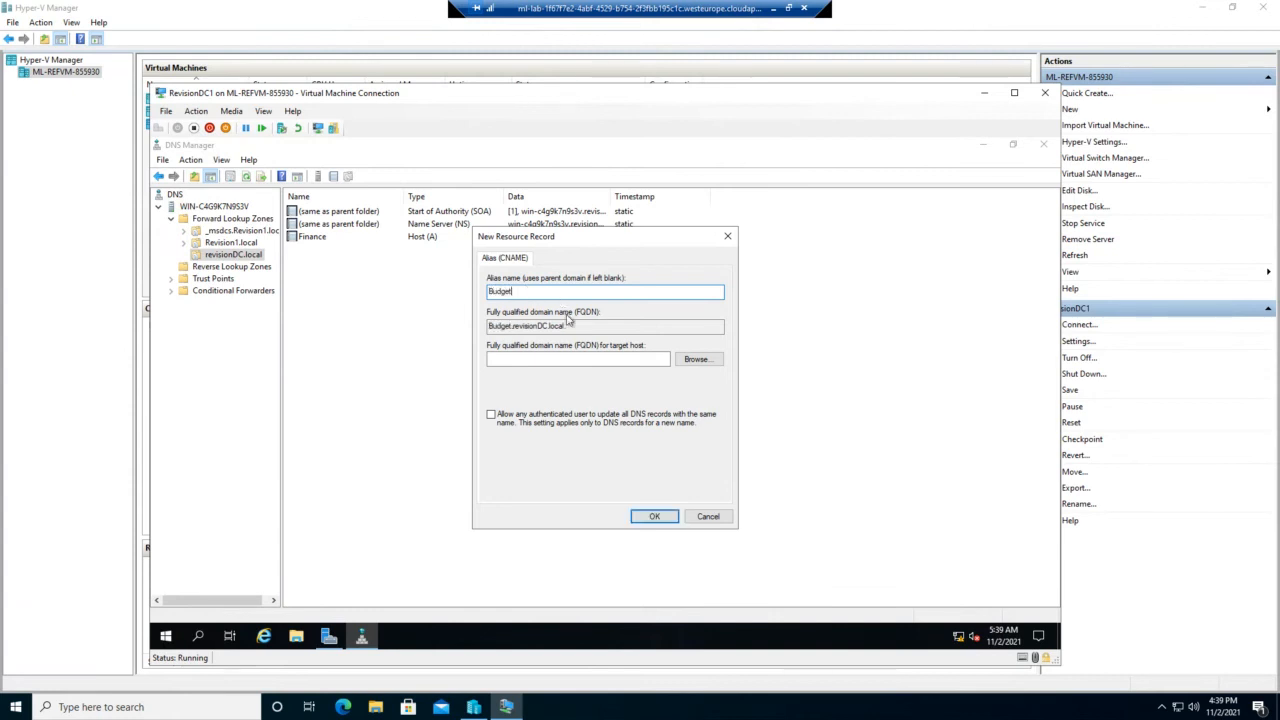
{"action": "left_click", "coordinate": [563, 358]}
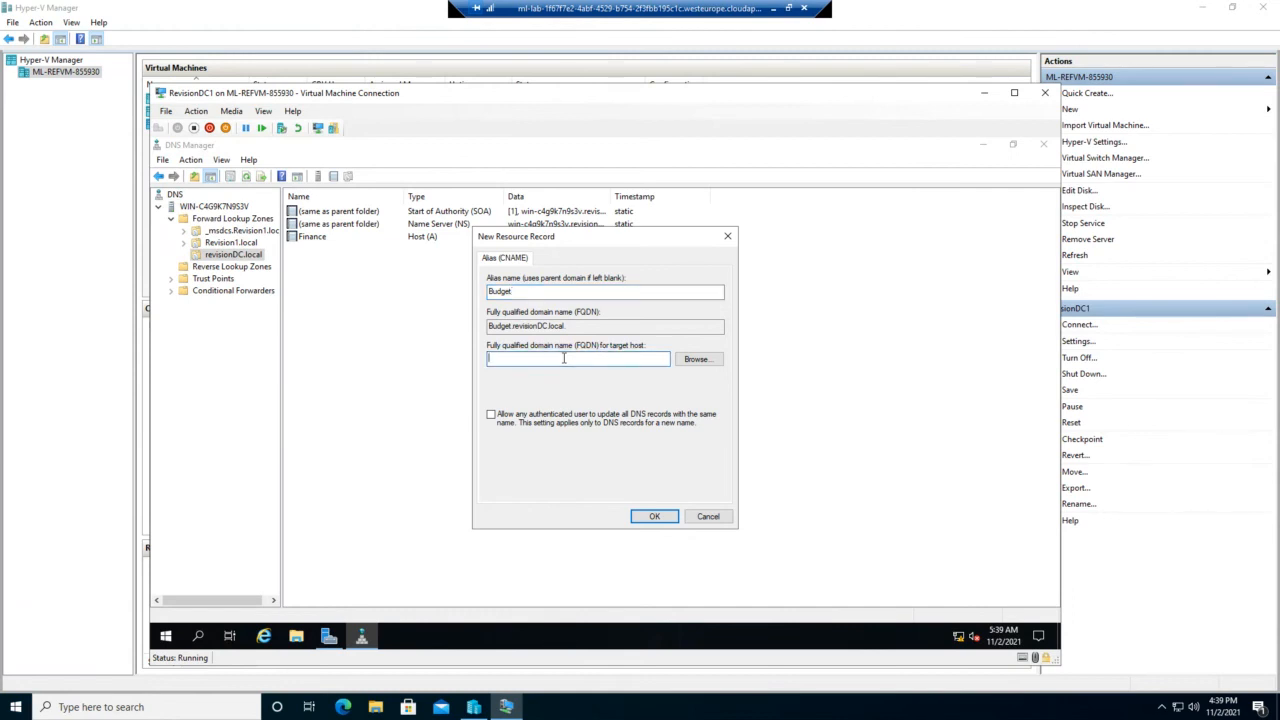
{"action": "left_click", "coordinate": [705, 362]}
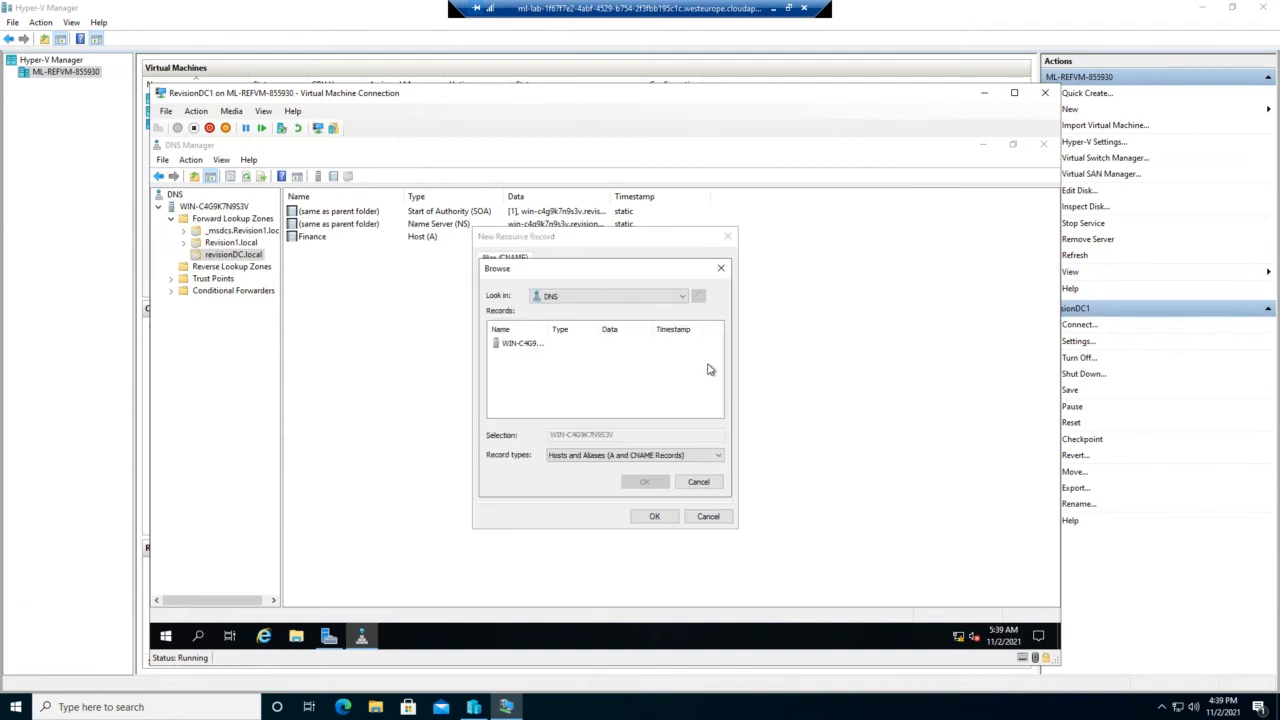
{"action": "double_click", "coordinate": [506, 345]}
{"action": "double_click", "coordinate": [505, 345]}
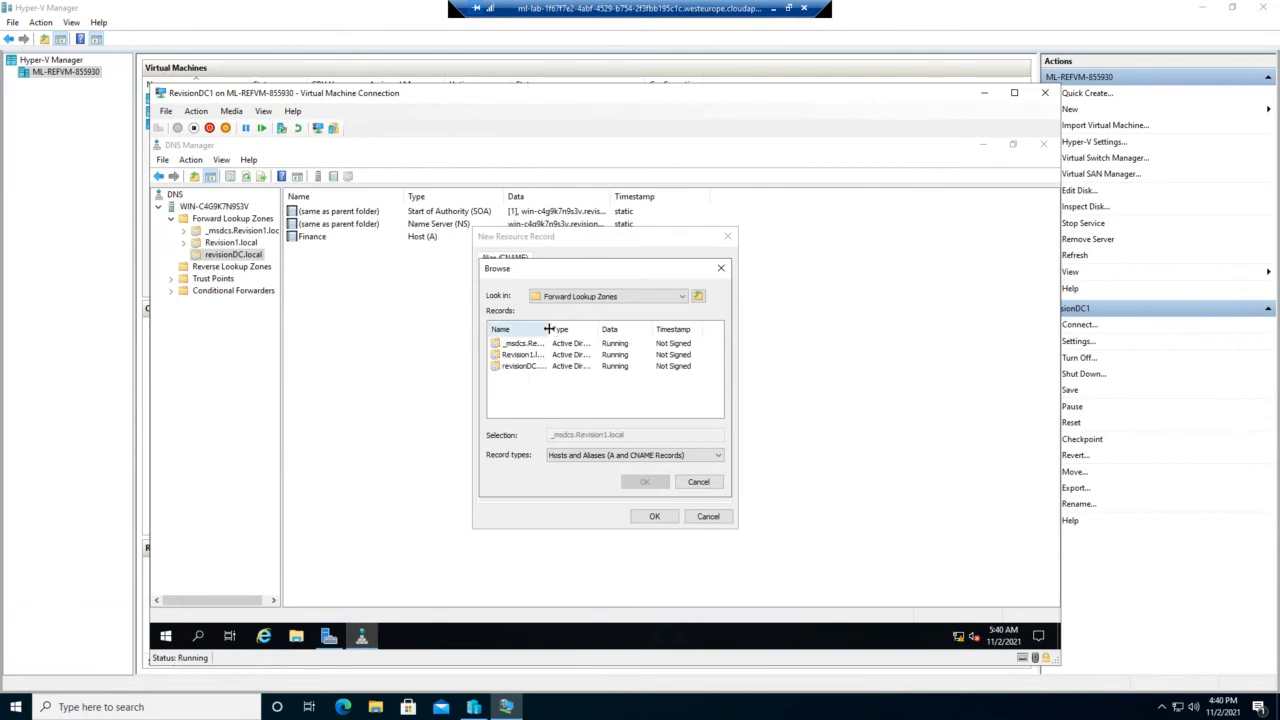
{"action": "left_click_drag", "start_coordinate": [601, 328], "coordinate": [618, 327]}
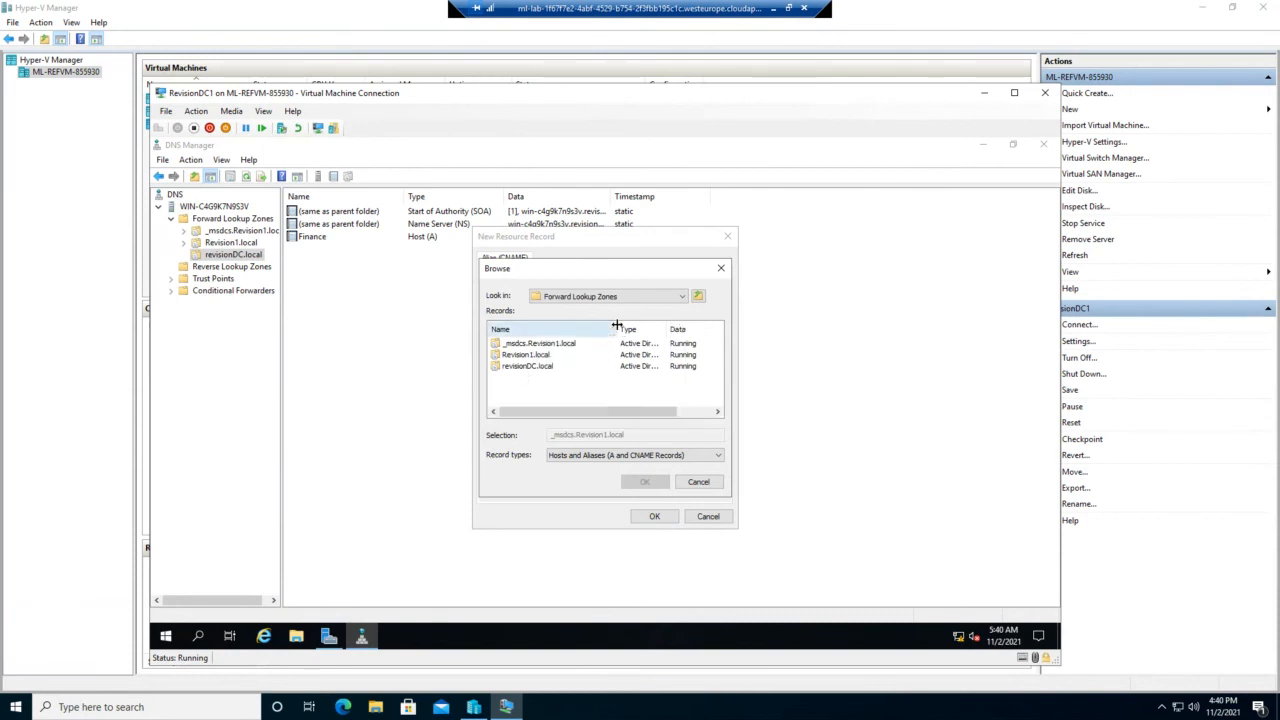
{"action": "double_click", "coordinate": [540, 366]}
{"action": "left_click", "coordinate": [528, 345]}
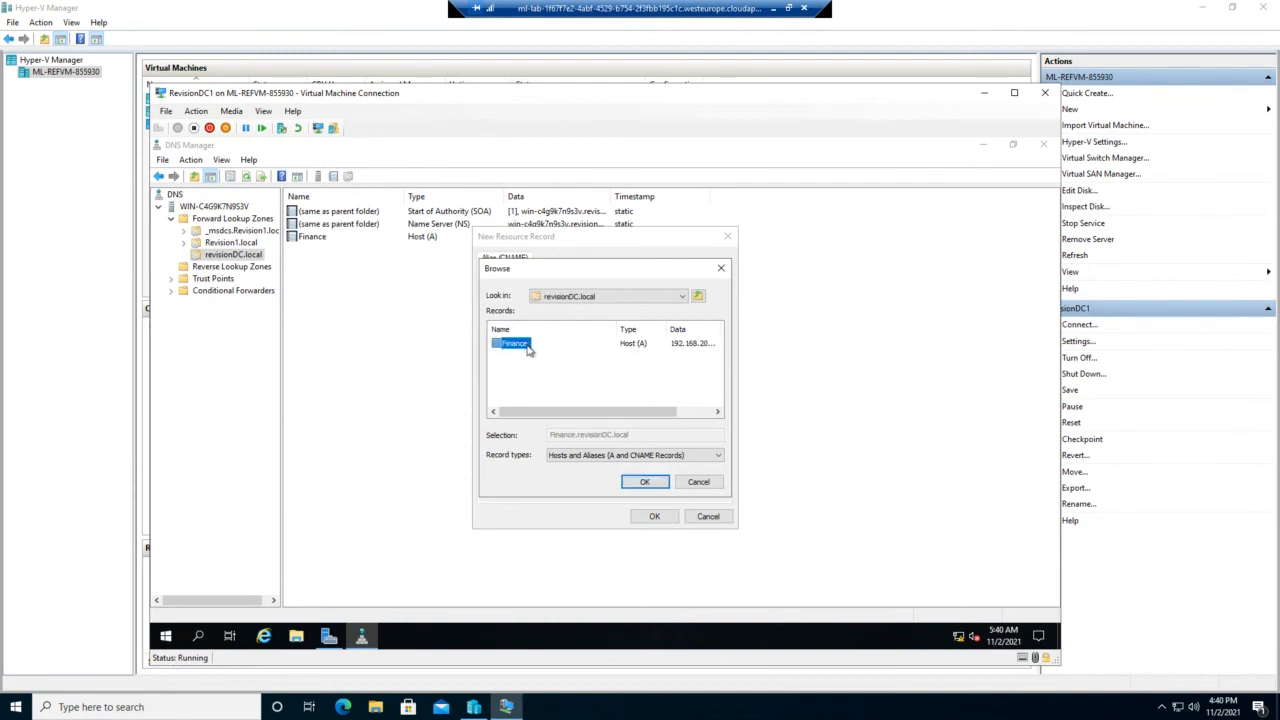
{"action": "left_click", "coordinate": [640, 483]}
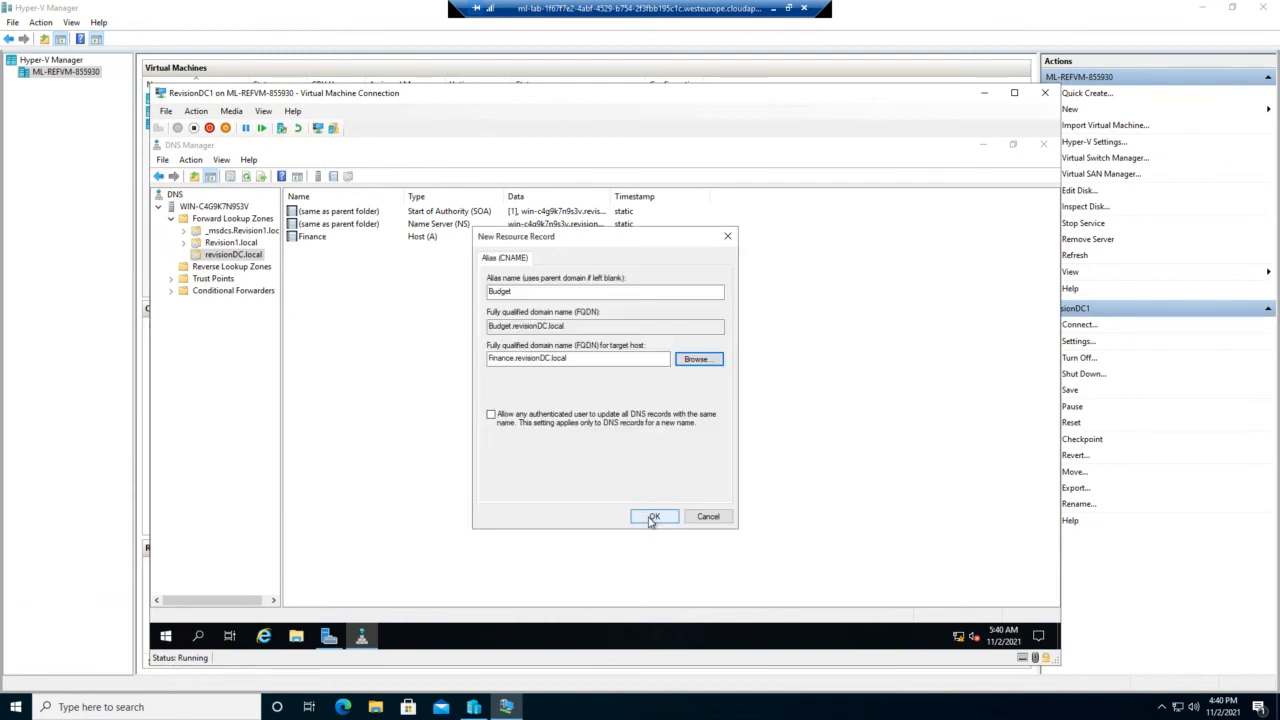
{"action": "left_click", "coordinate": [651, 518]}
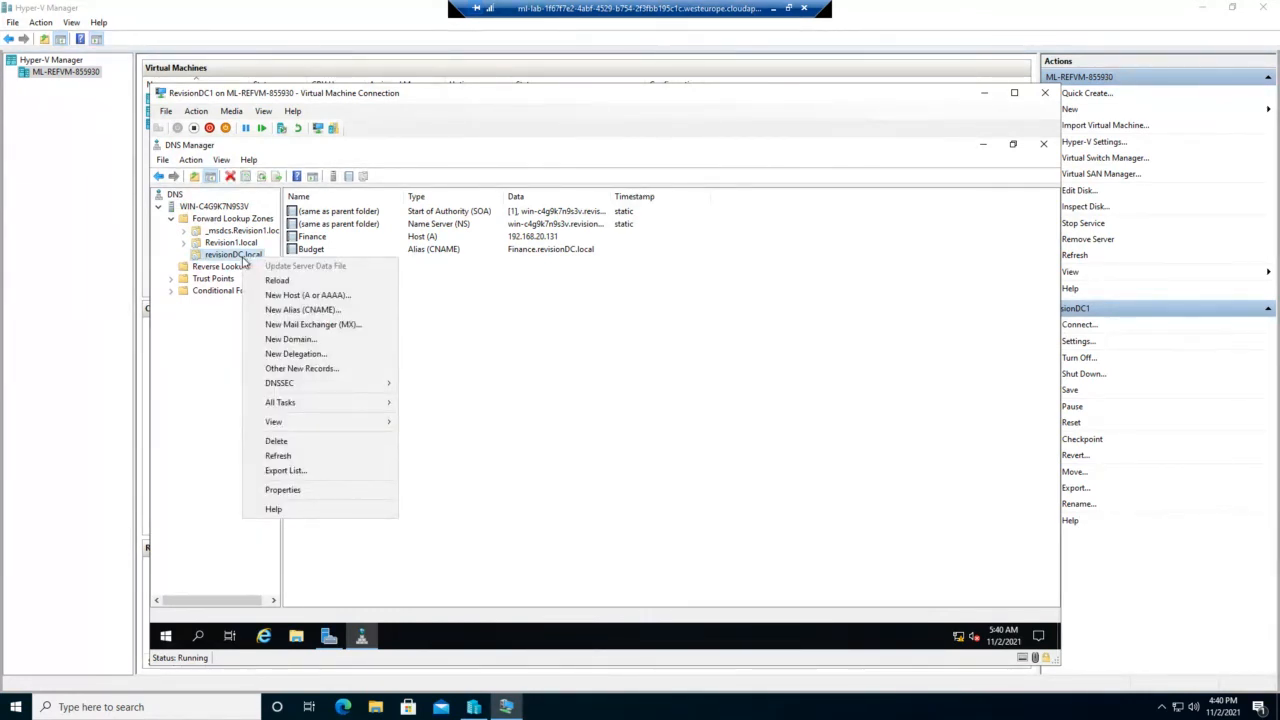
Step: Start a new MX record and copy the zone's domain name revisionDC.local
{"action": "left_click", "coordinate": [307, 325]}
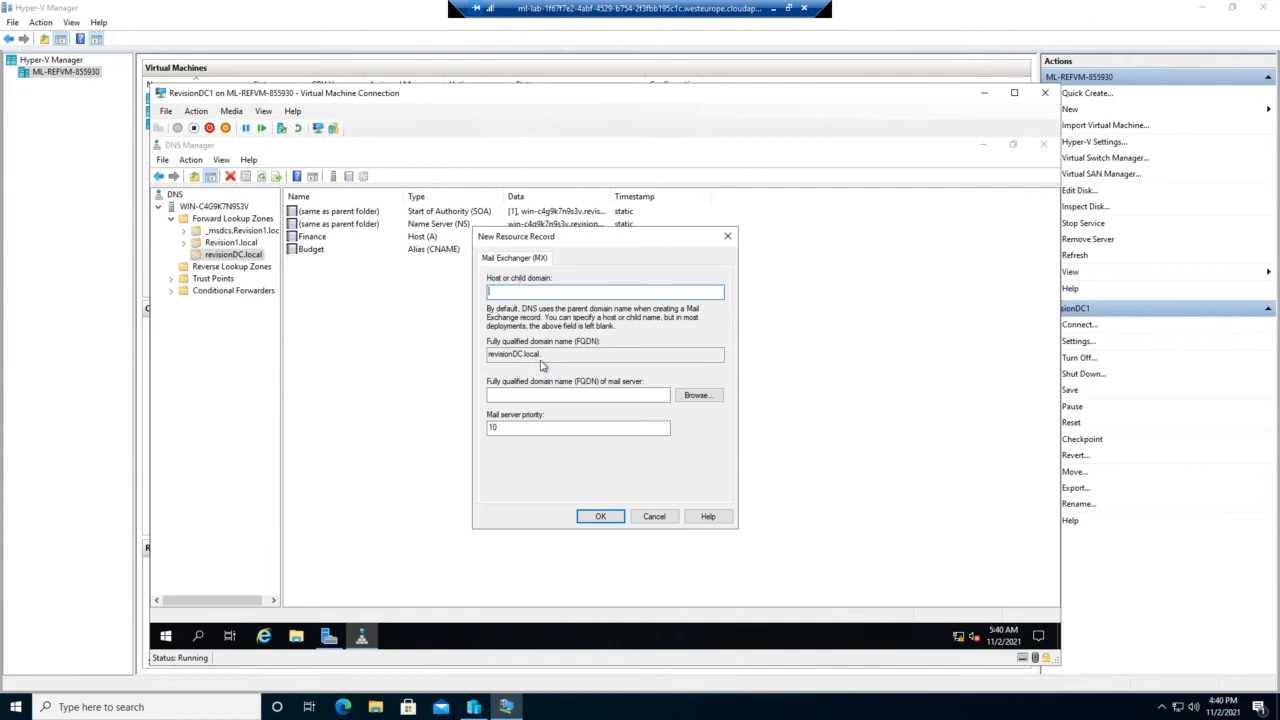
{"action": "left_click_drag", "start_coordinate": [541, 354], "coordinate": [489, 370]}
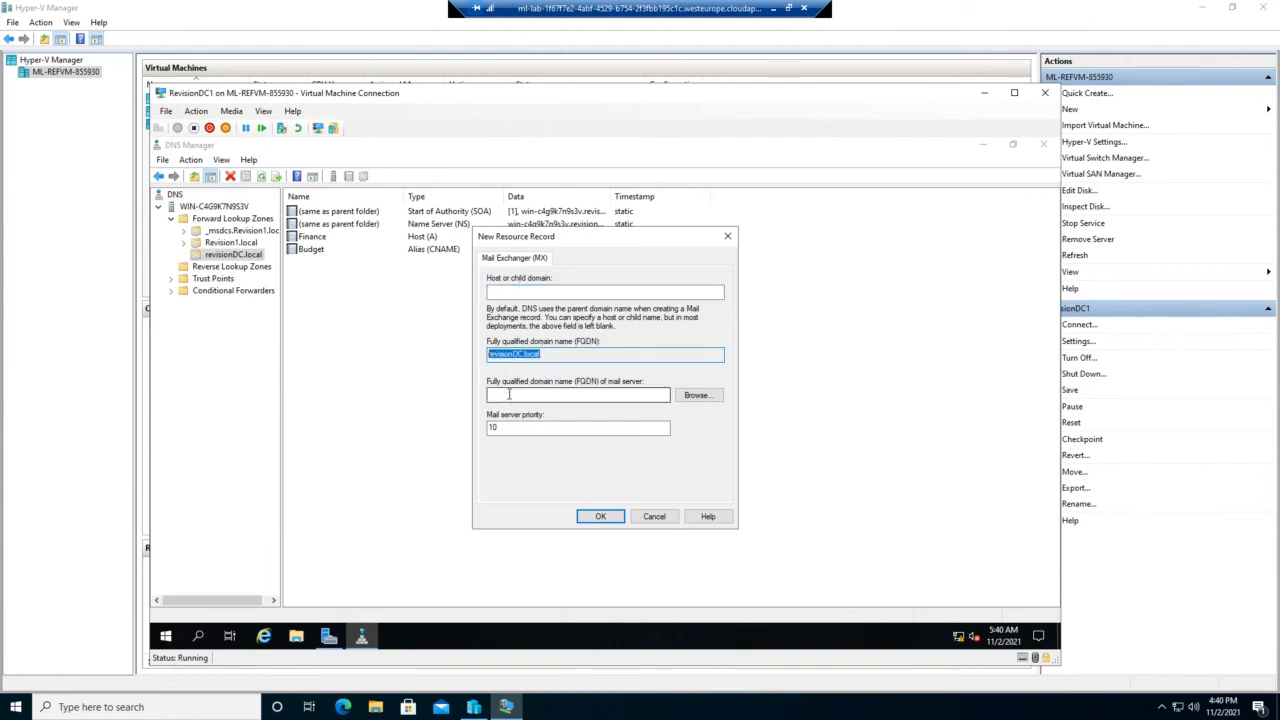
{"action": "left_click", "coordinate": [507, 394]}
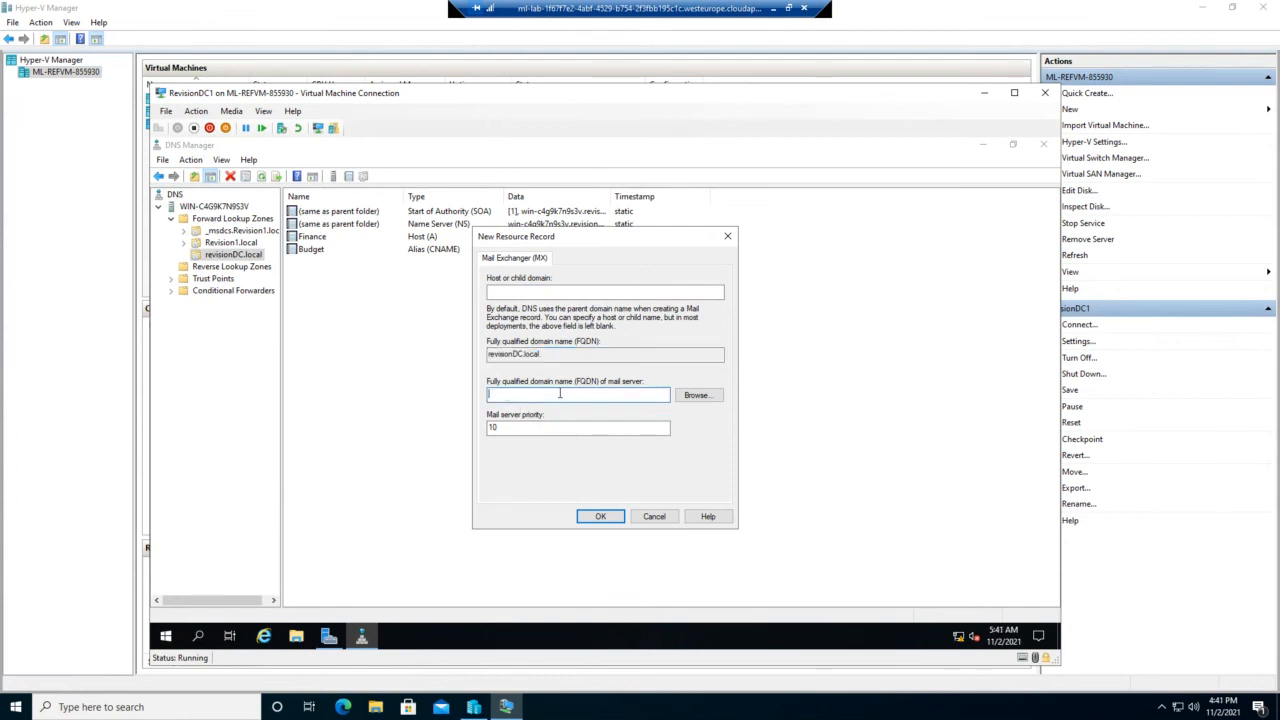
{"action": "left_click_drag", "start_coordinate": [560, 354], "coordinate": [483, 372]}
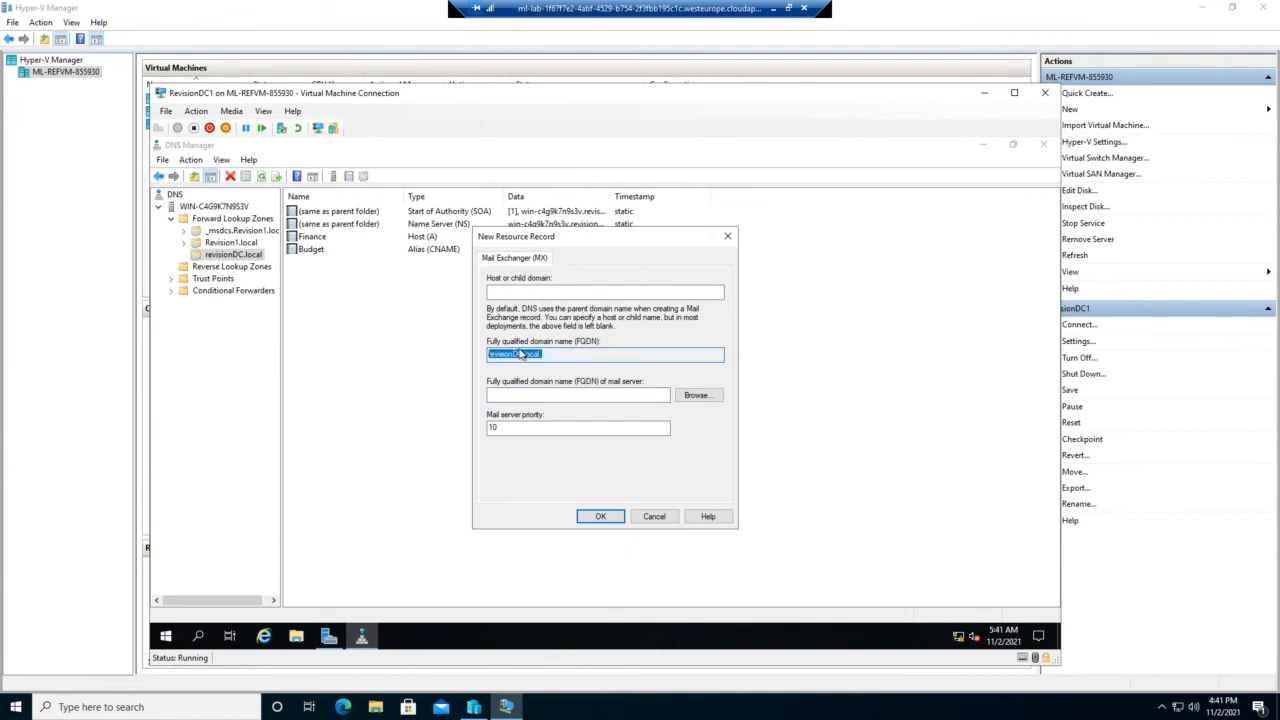
{"action": "right_click", "coordinate": [542, 358]}
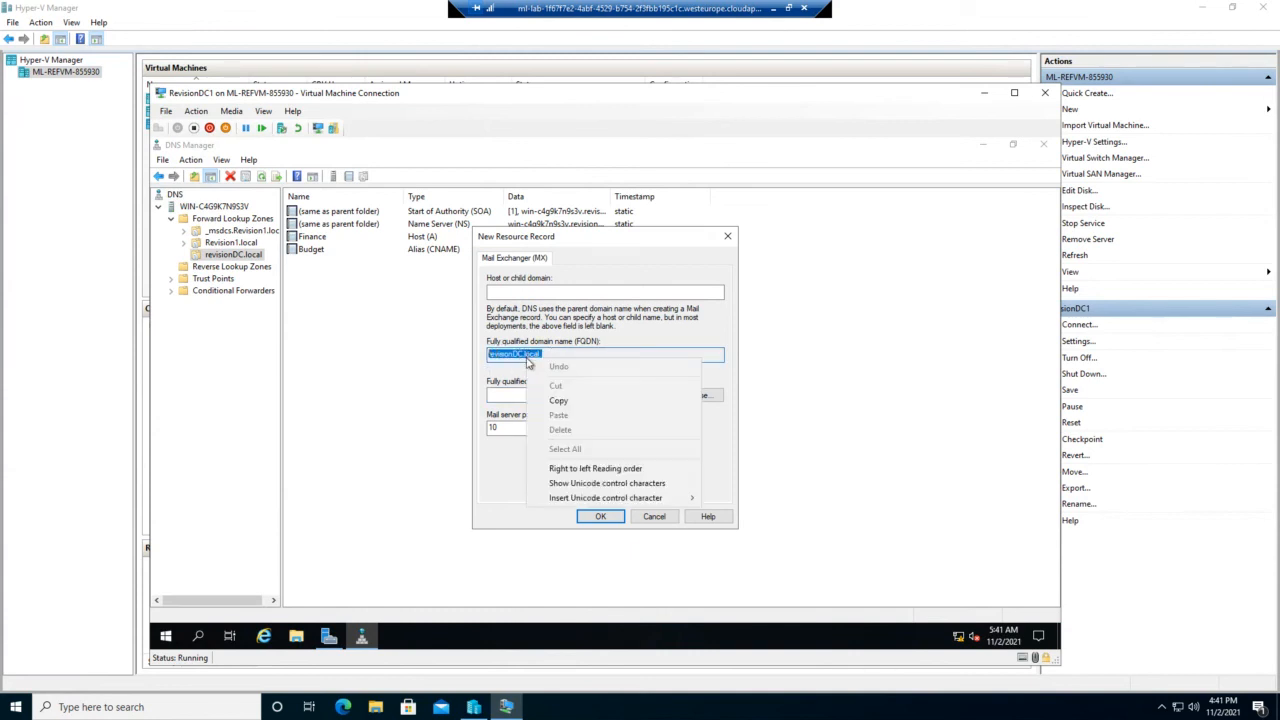
{"action": "left_click", "coordinate": [558, 401]}
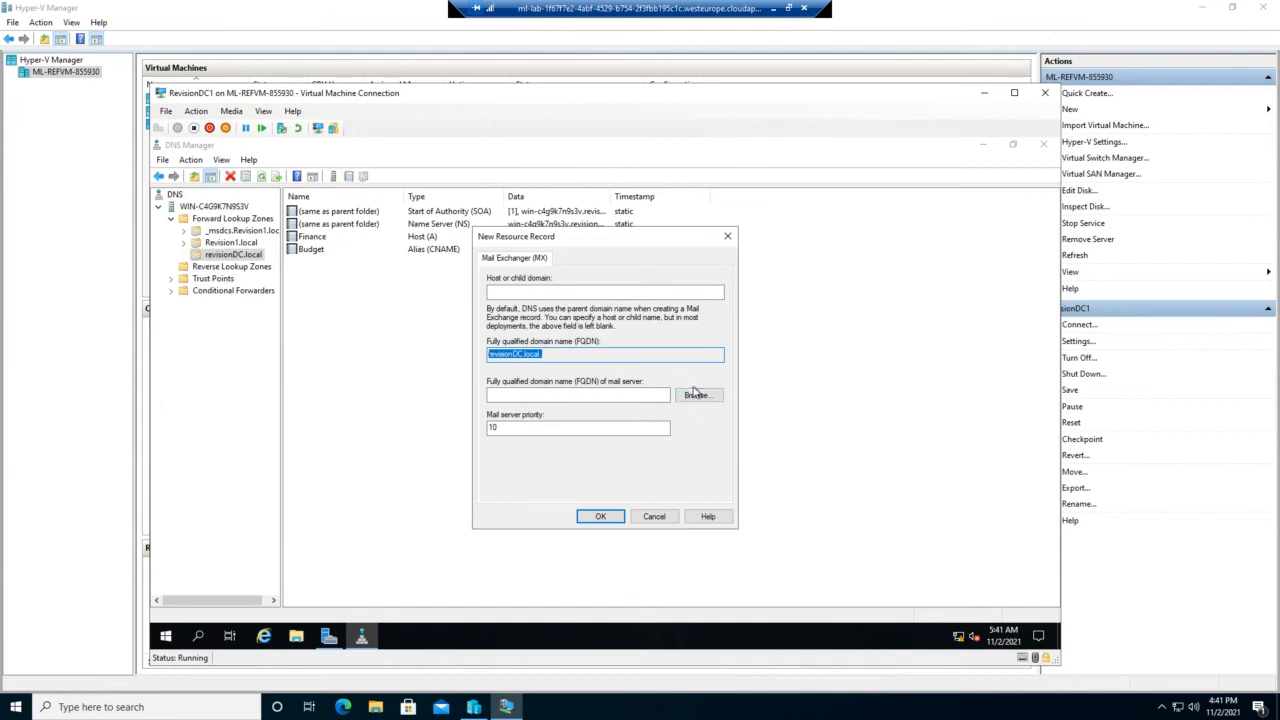
Step: Paste revisionDC.local. as the mail server FQDN and save the MX record with priority 10
{"action": "left_click", "coordinate": [696, 396]}
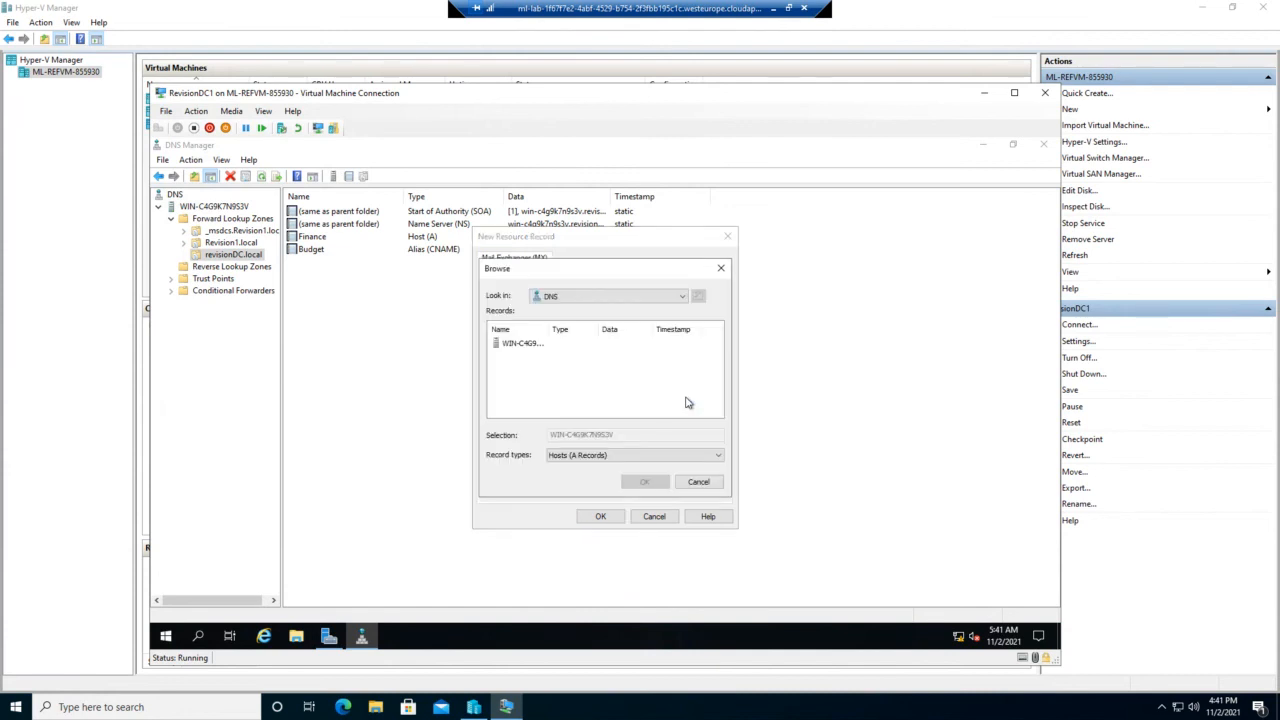
{"action": "double_click", "coordinate": [517, 345]}
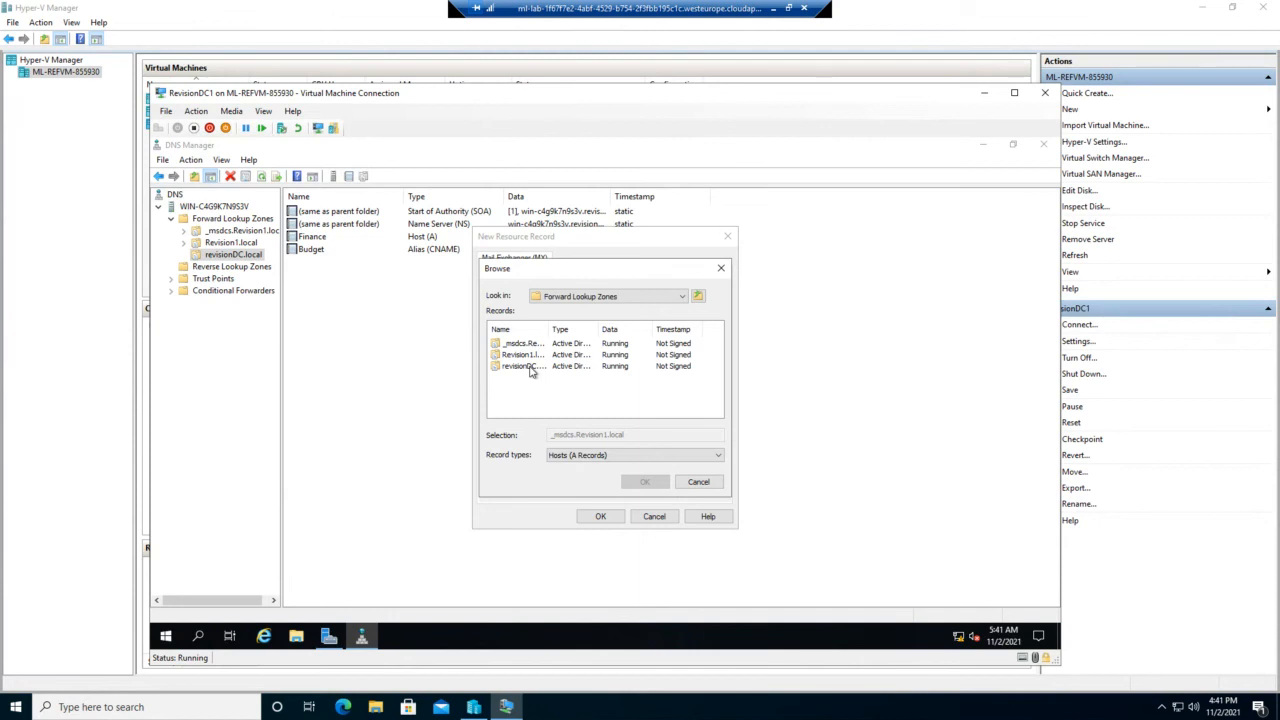
{"action": "left_click", "coordinate": [646, 522]}
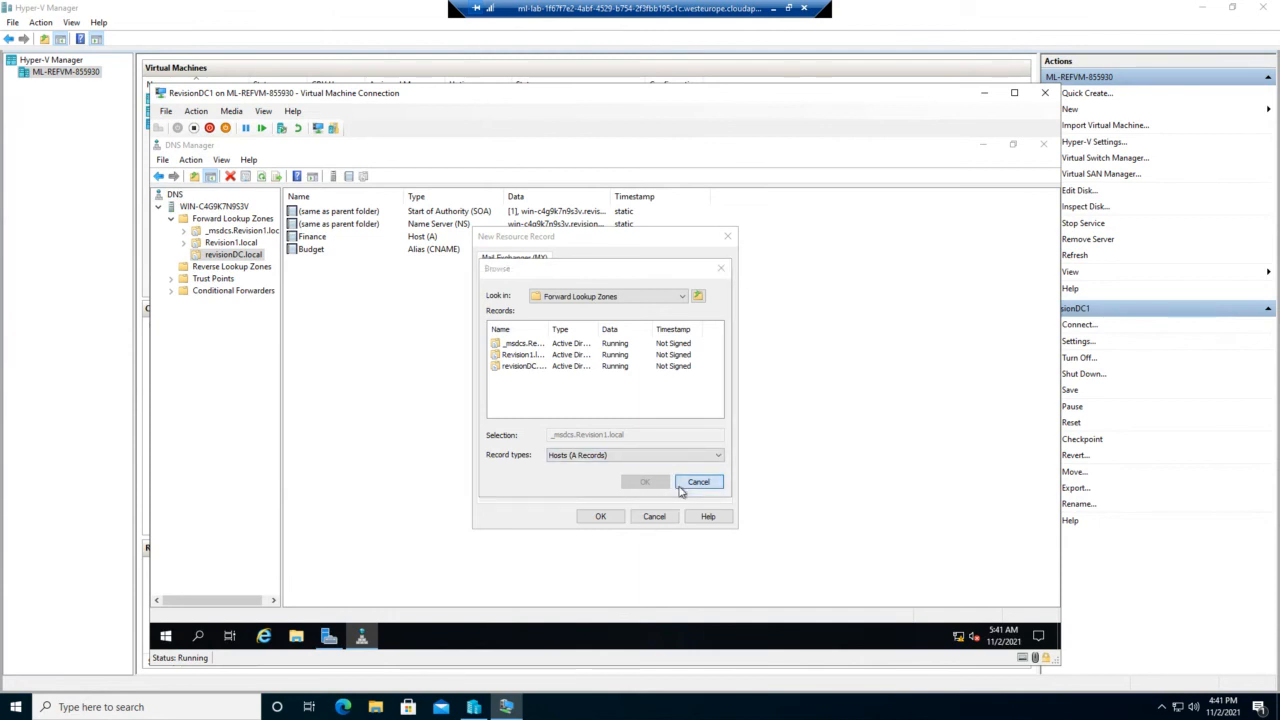
{"action": "left_click", "coordinate": [690, 482]}
{"action": "left_click", "coordinate": [542, 397]}
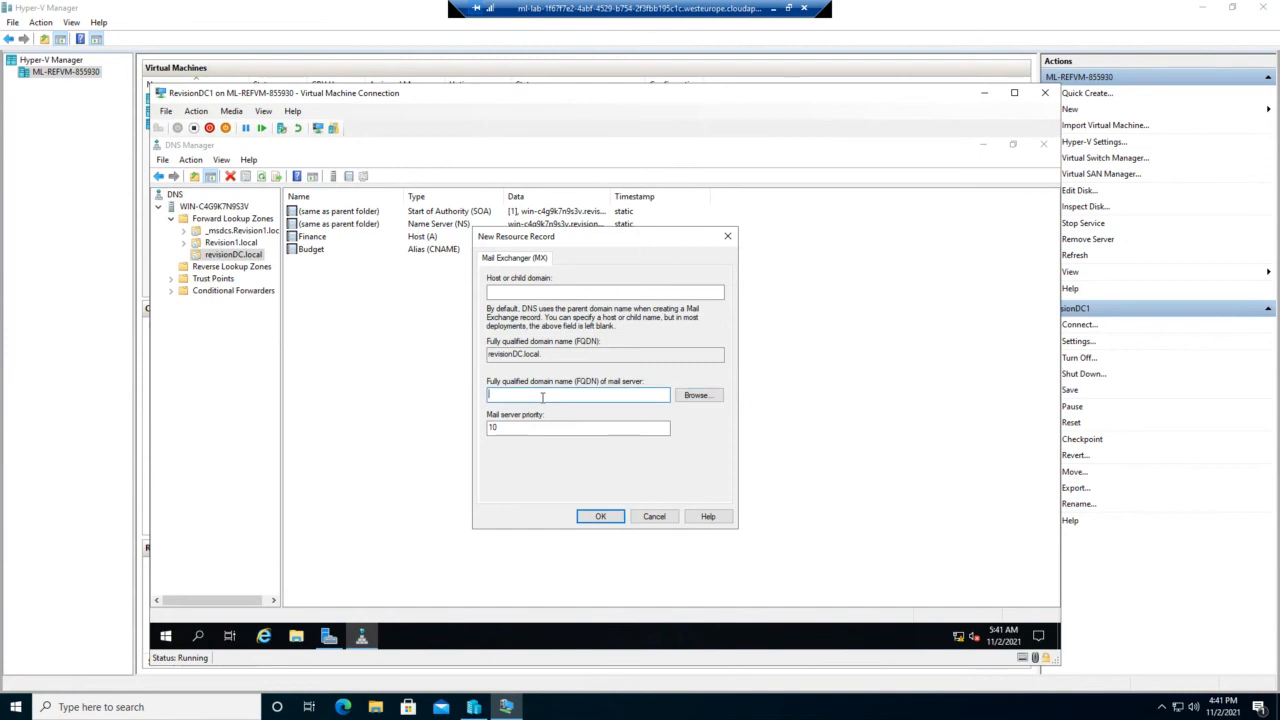
{"action": "key", "text": "ctrl+v"}
{"action": "left_click", "coordinate": [601, 517]}
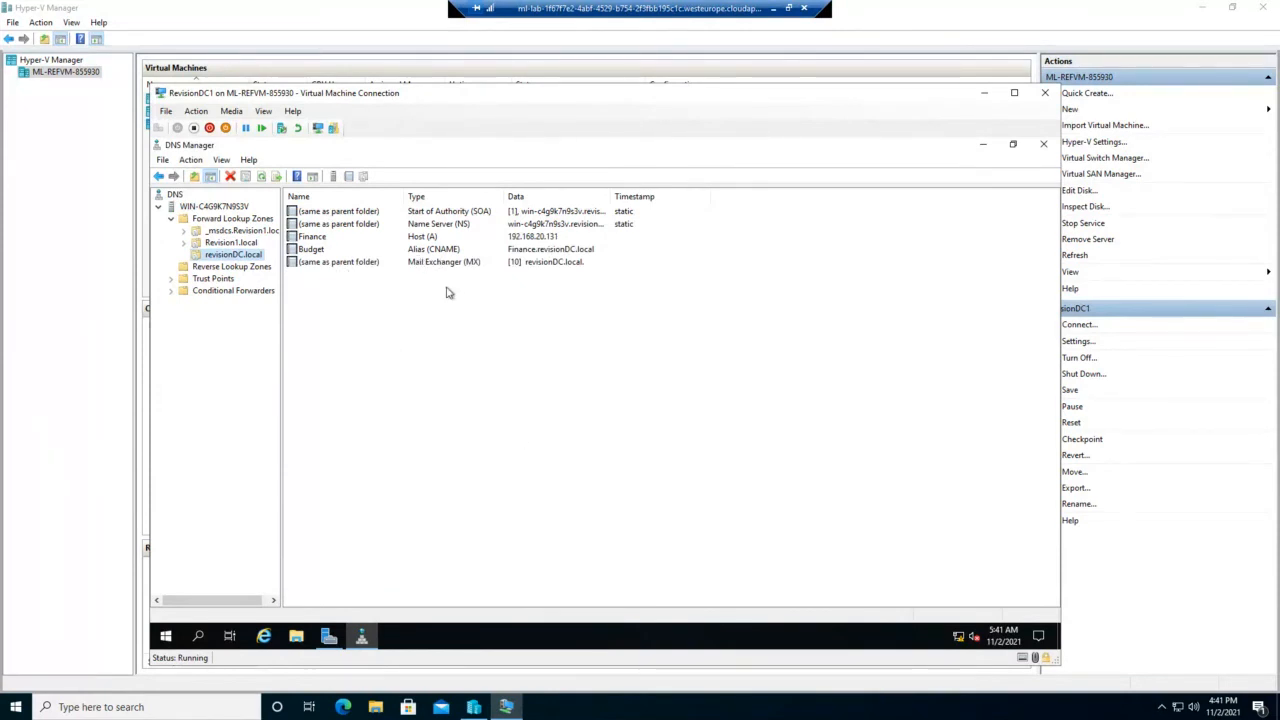
Step: Start a primary, Active Directory-integrated IPv4 reverse lookup zone replicated to all domain DNS servers
{"action": "left_click", "coordinate": [422, 263]}
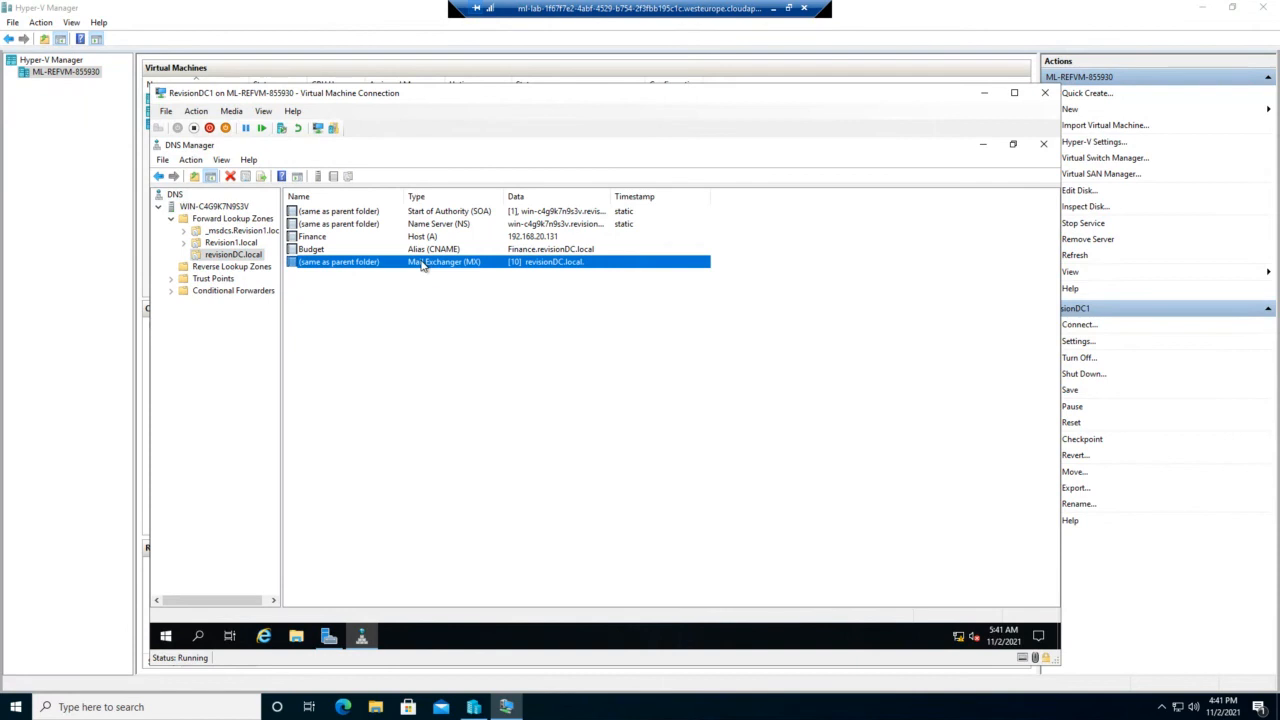
{"action": "left_click", "coordinate": [250, 270]}
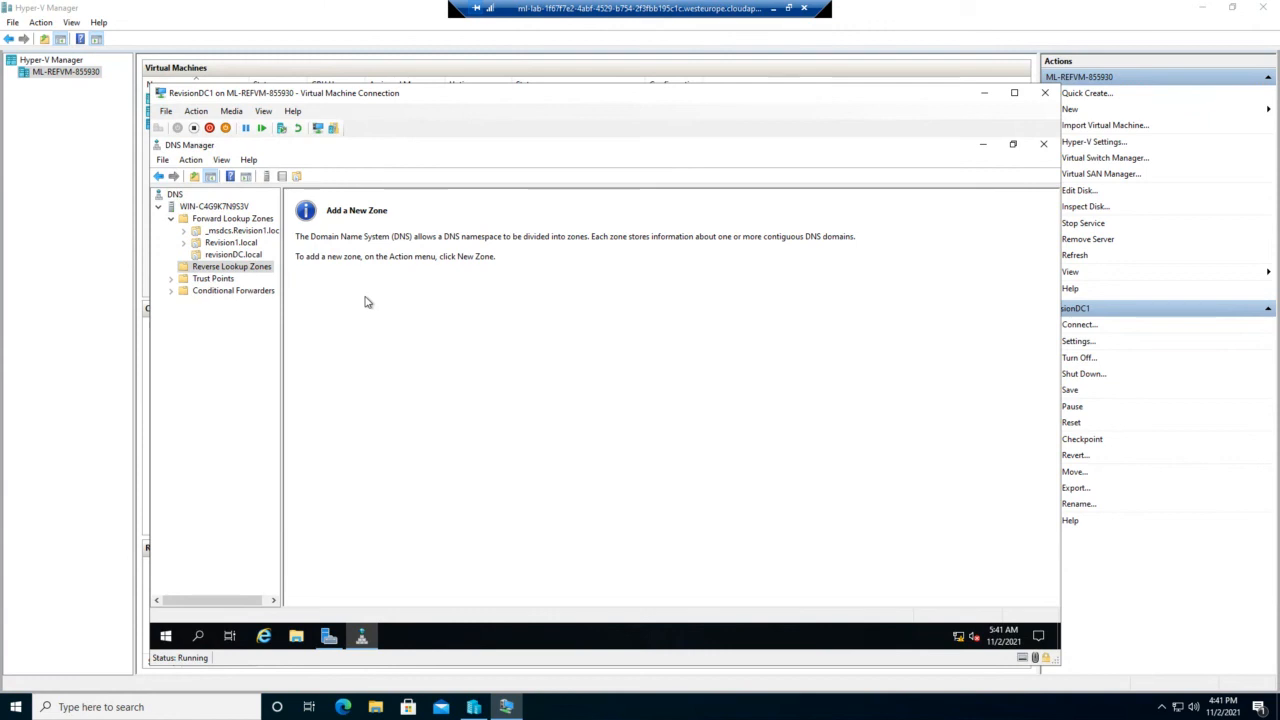
{"action": "right_click", "coordinate": [231, 268]}
{"action": "left_click", "coordinate": [272, 276]}
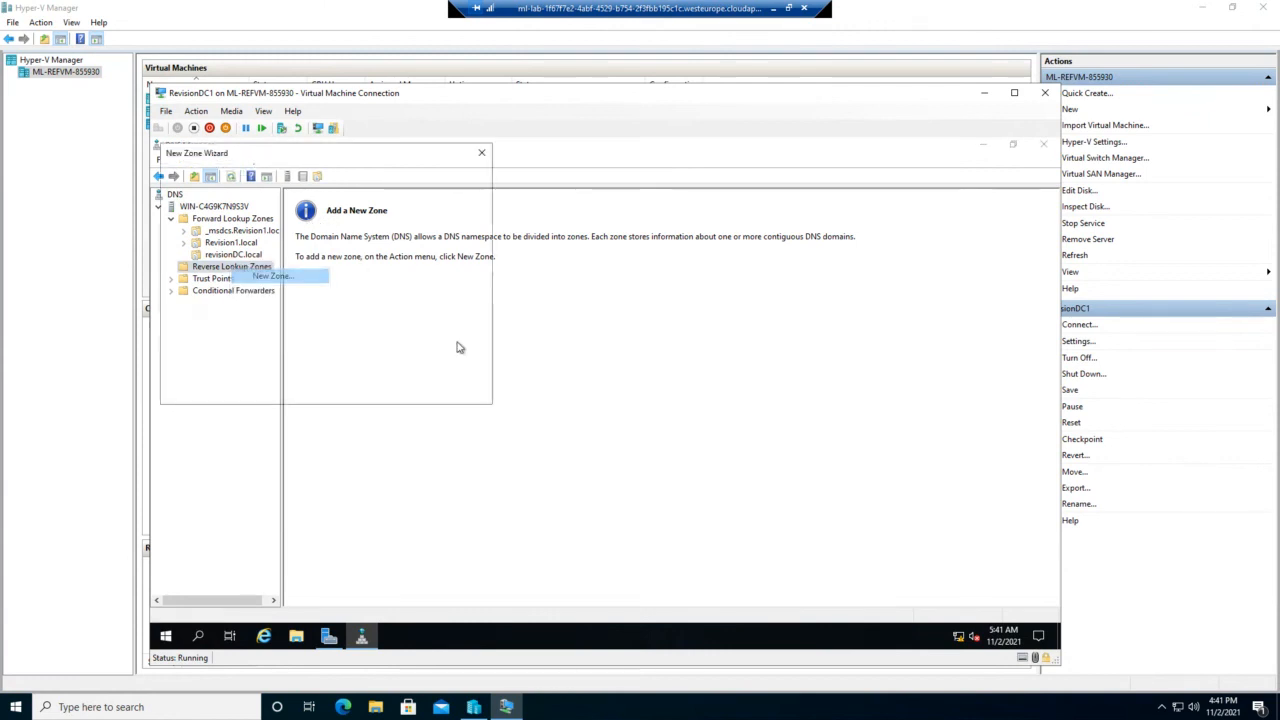
{"action": "left_click", "coordinate": [414, 397]}
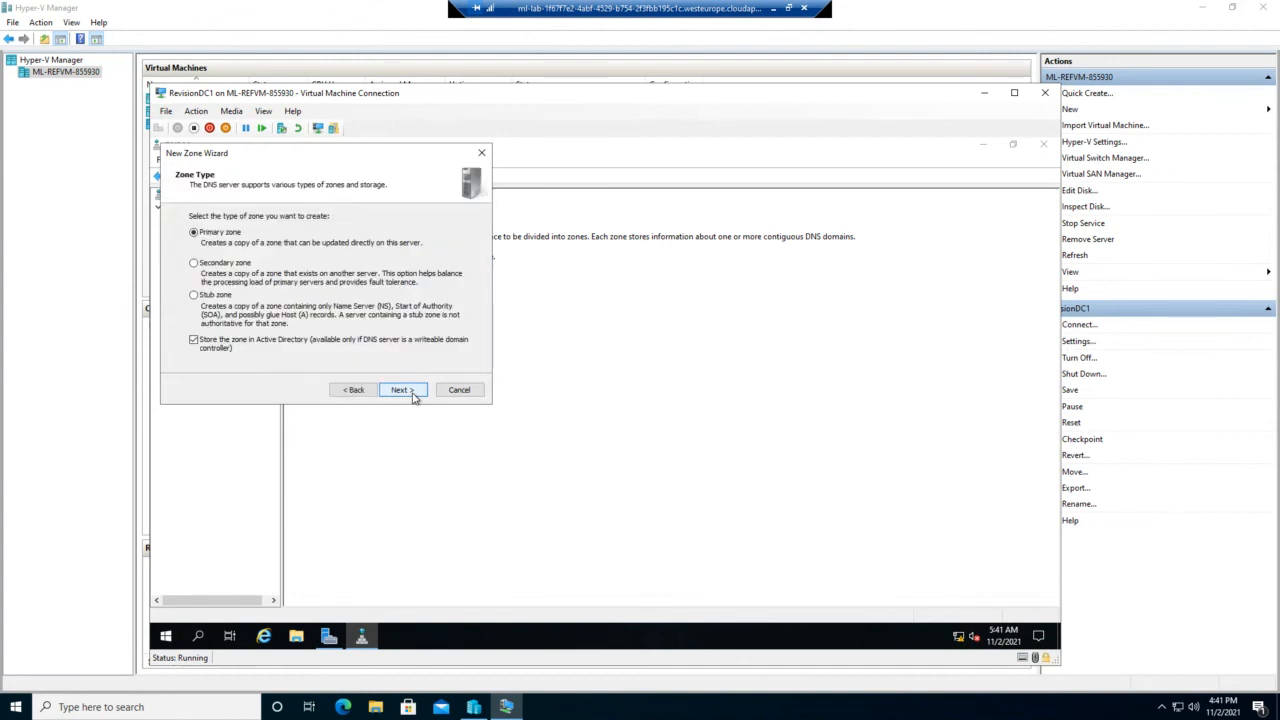
{"action": "left_click", "coordinate": [414, 397]}
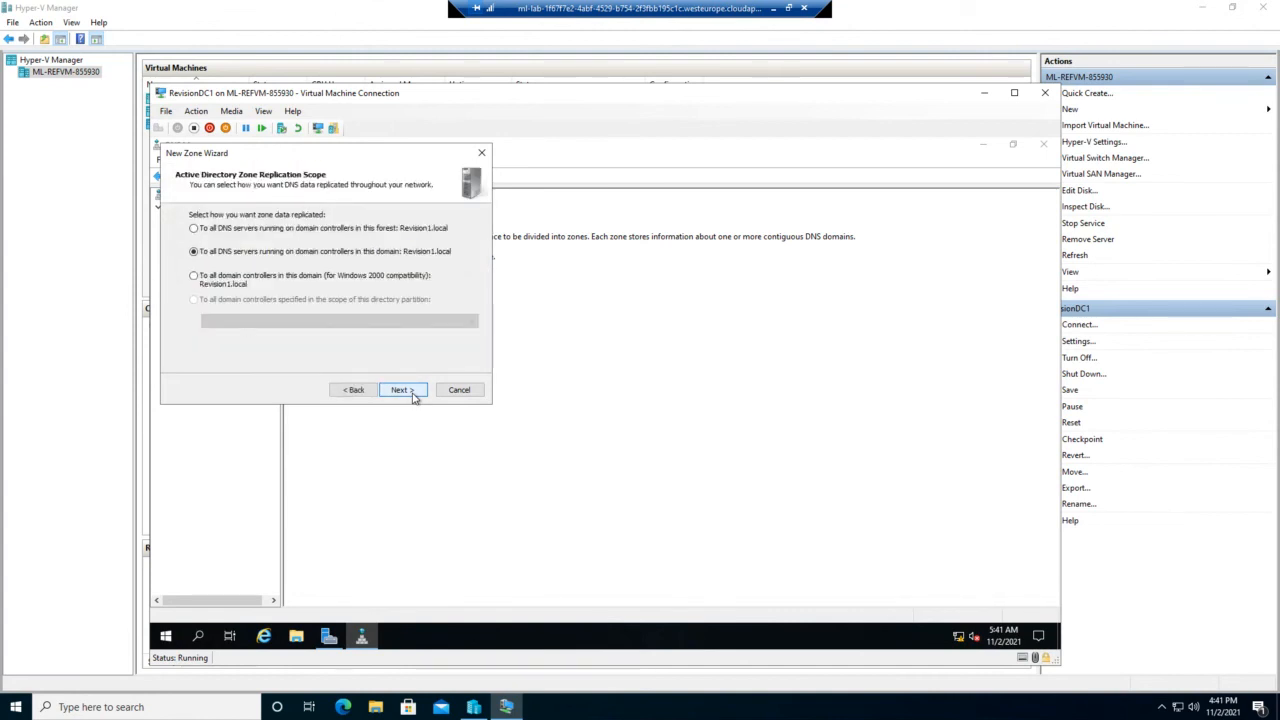
{"action": "left_click", "coordinate": [414, 397]}
{"action": "left_click", "coordinate": [414, 397]}
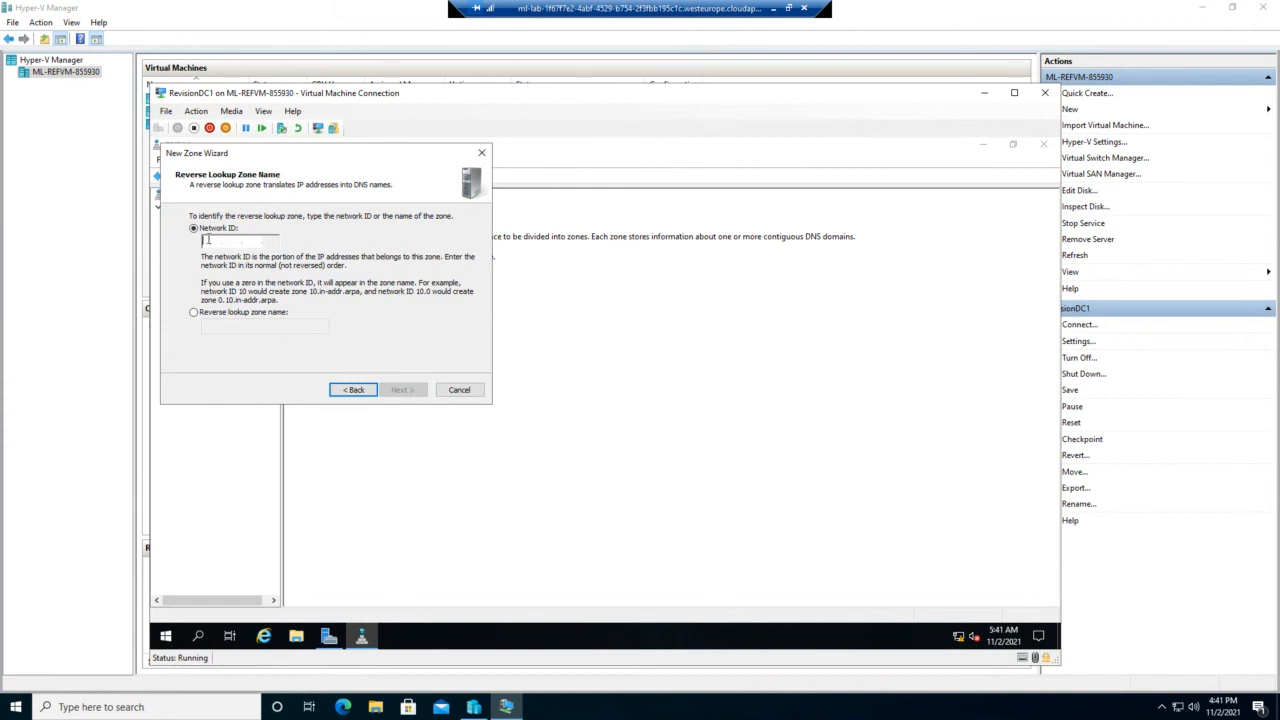
Step: Use network ID 192.168.20 with secure-only dynamic updates and finish the zone
{"action": "type", "text": "19"}
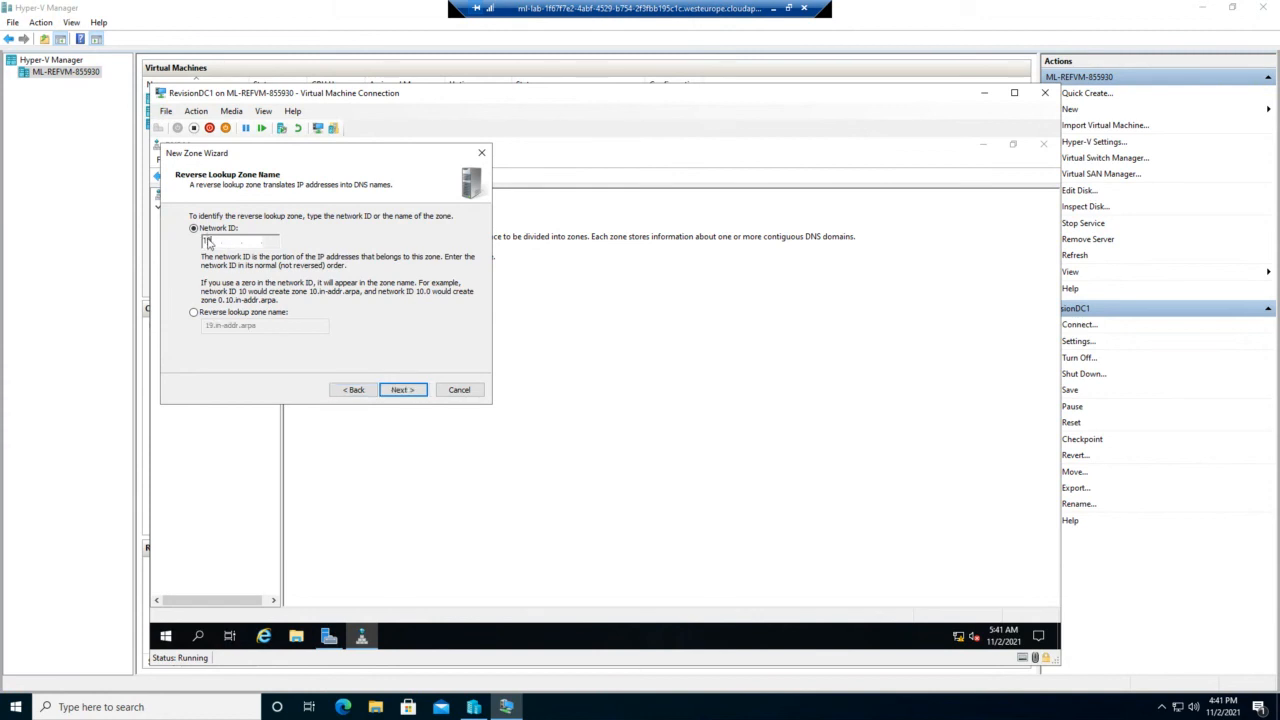
{"action": "type", "text": "2.168.20"}
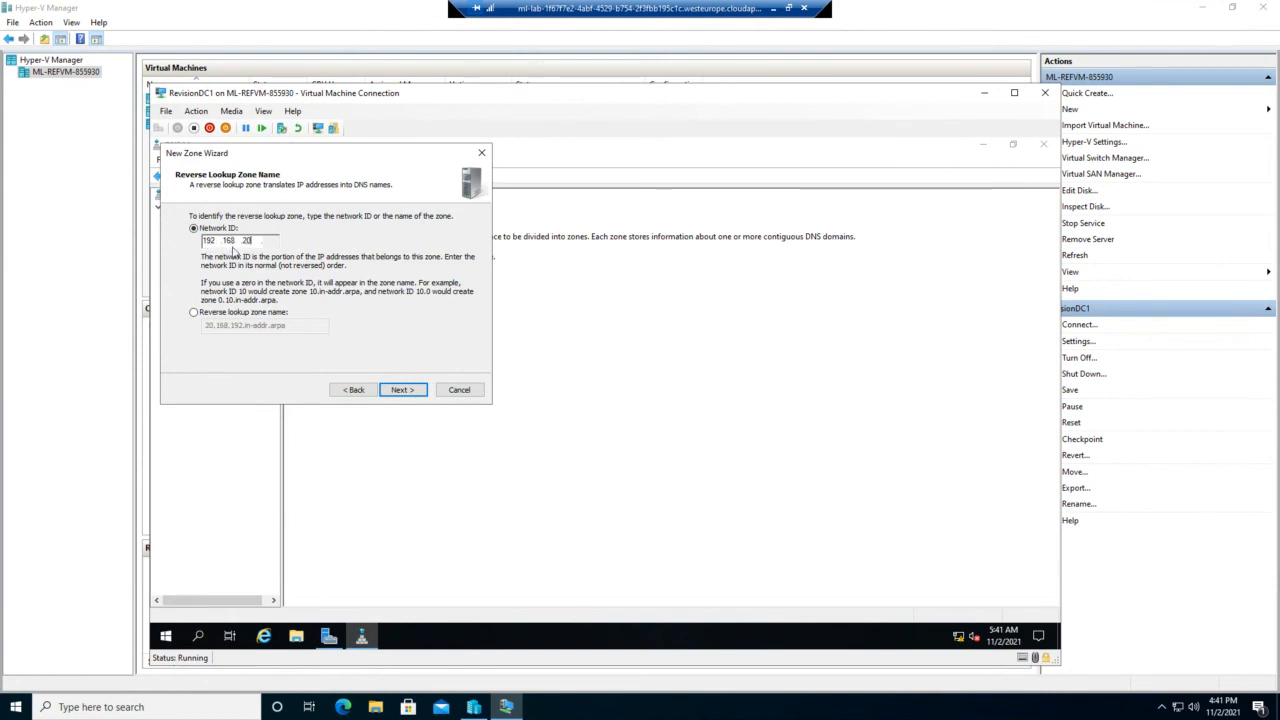
{"action": "left_click", "coordinate": [401, 390]}
{"action": "left_click", "coordinate": [401, 390]}
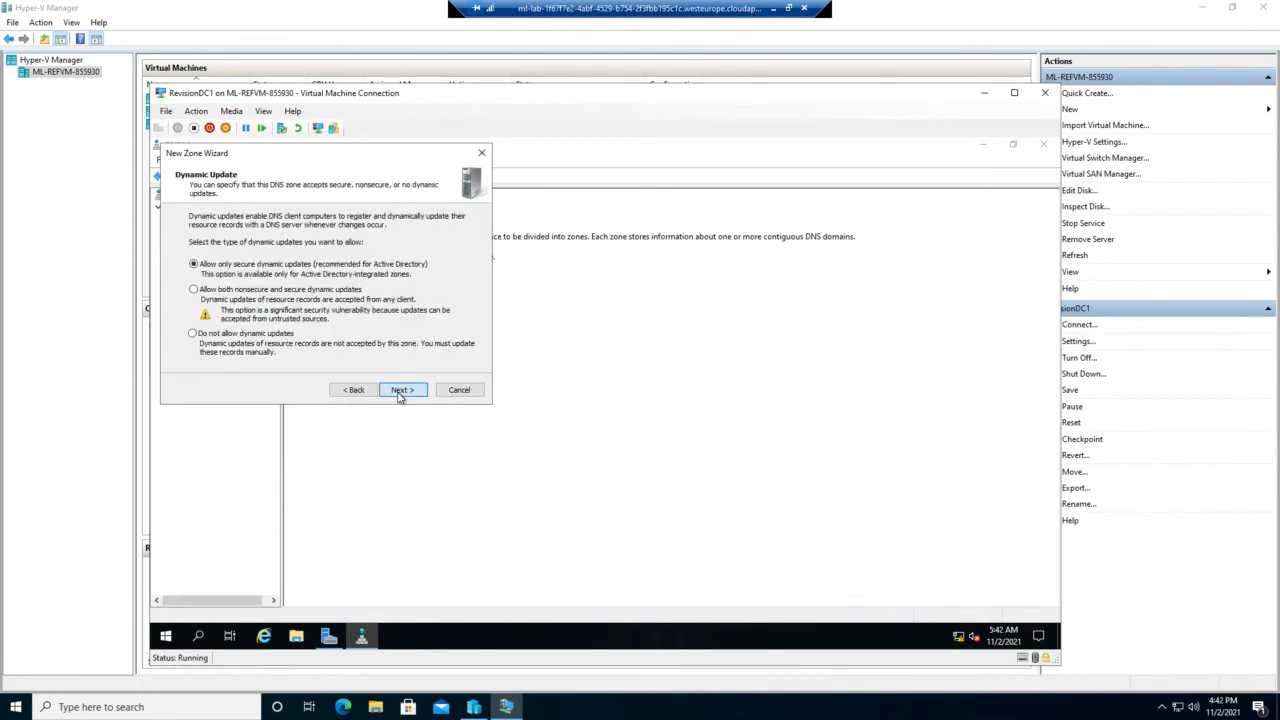
{"action": "left_click", "coordinate": [401, 392]}
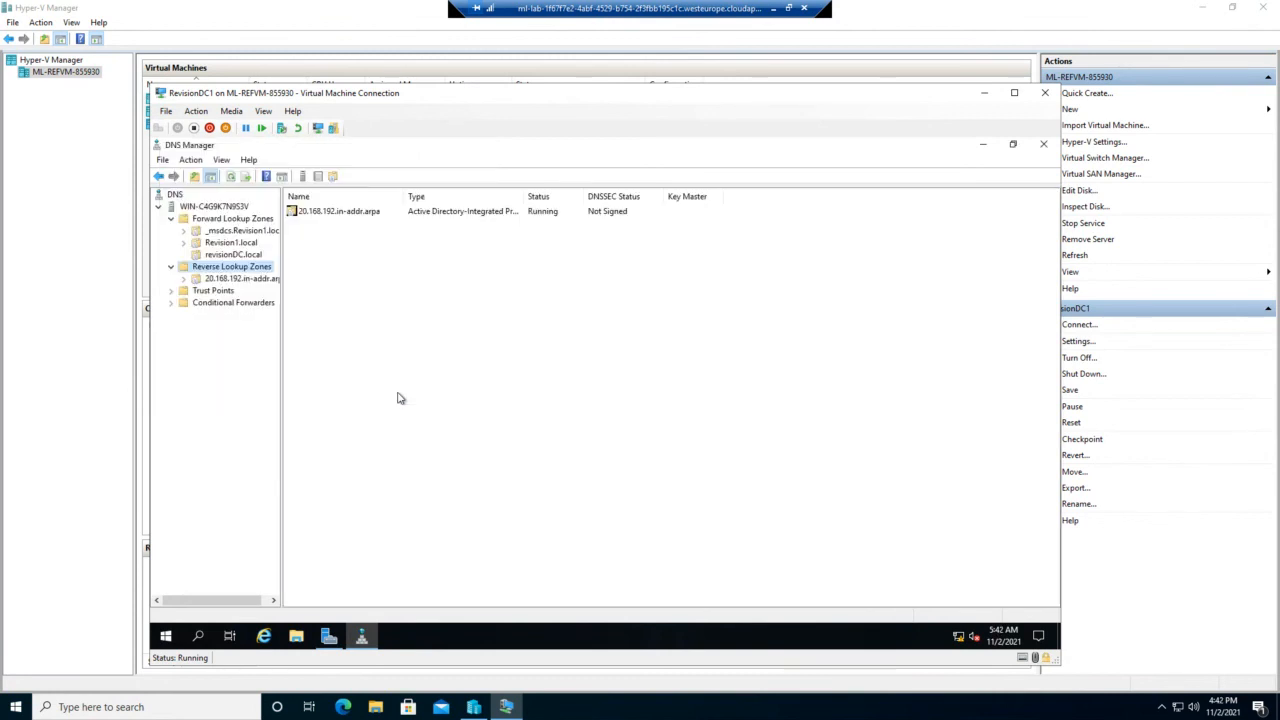
Step: In 20.168.192.in-addr.arpa, create a PTR record completing the IP as 192.168.20.167 with host name HR
{"action": "left_click", "coordinate": [367, 213]}
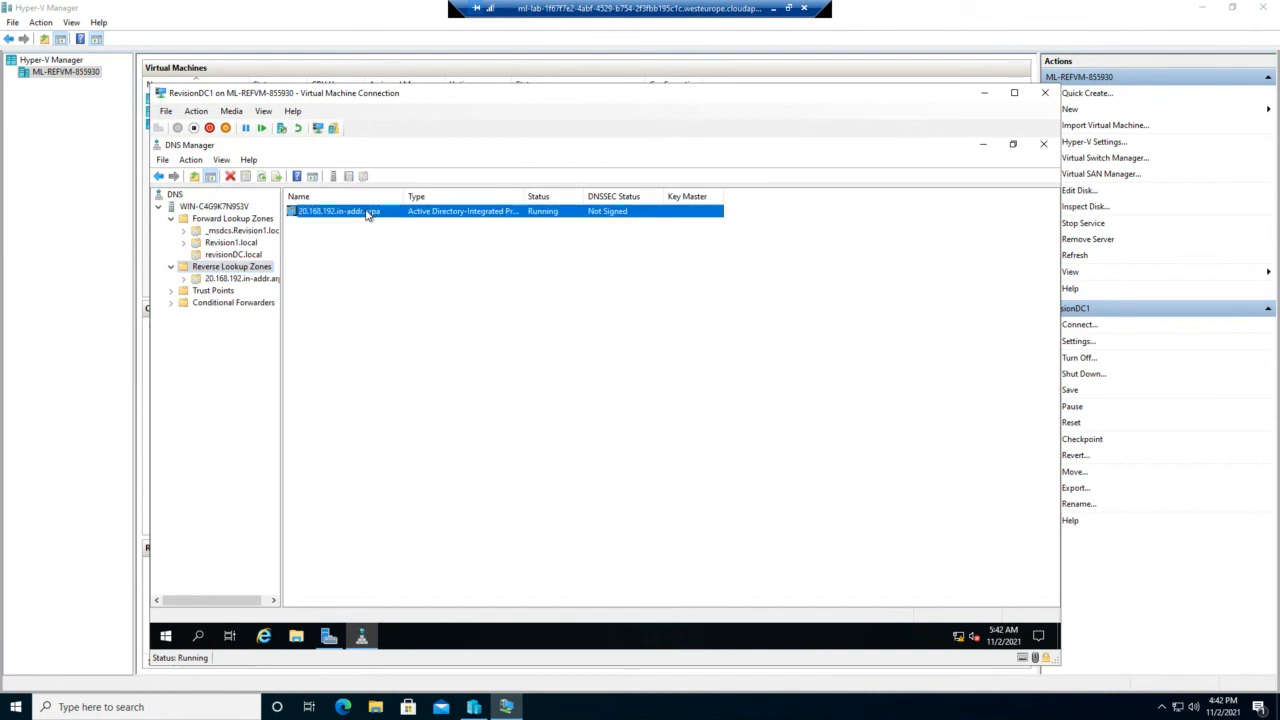
{"action": "left_click", "coordinate": [240, 279]}
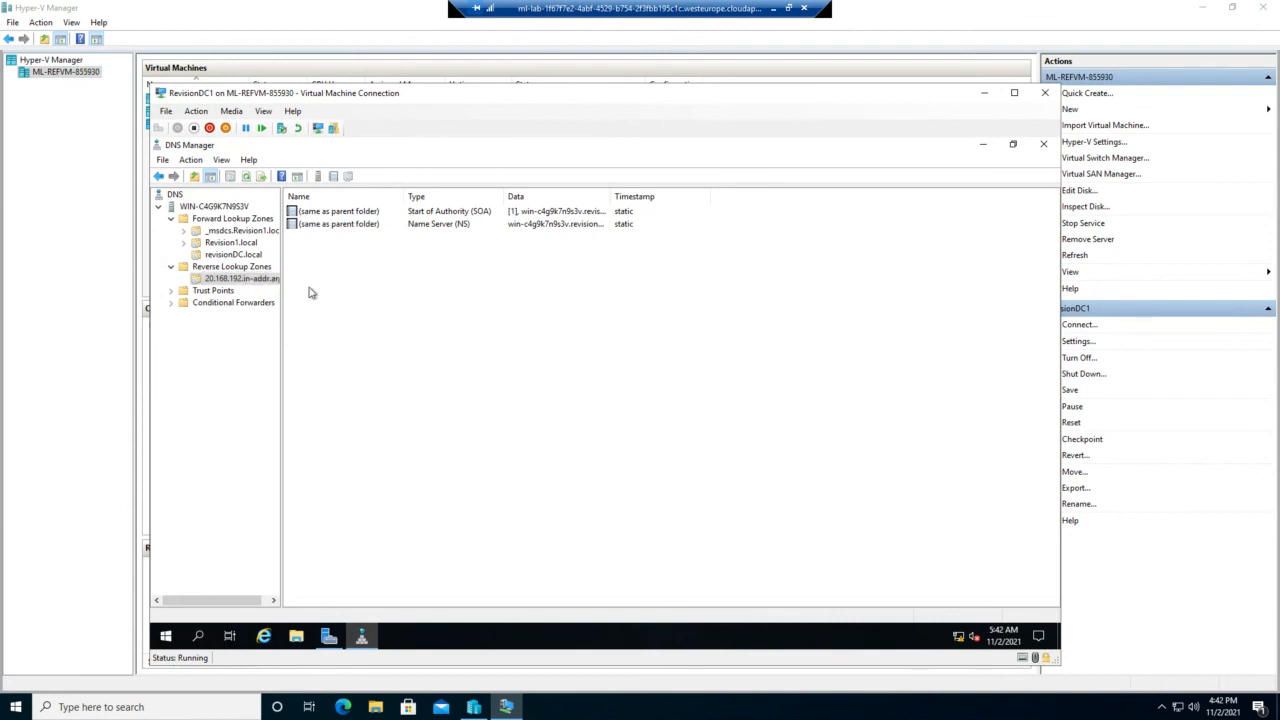
{"action": "right_click", "coordinate": [360, 272]}
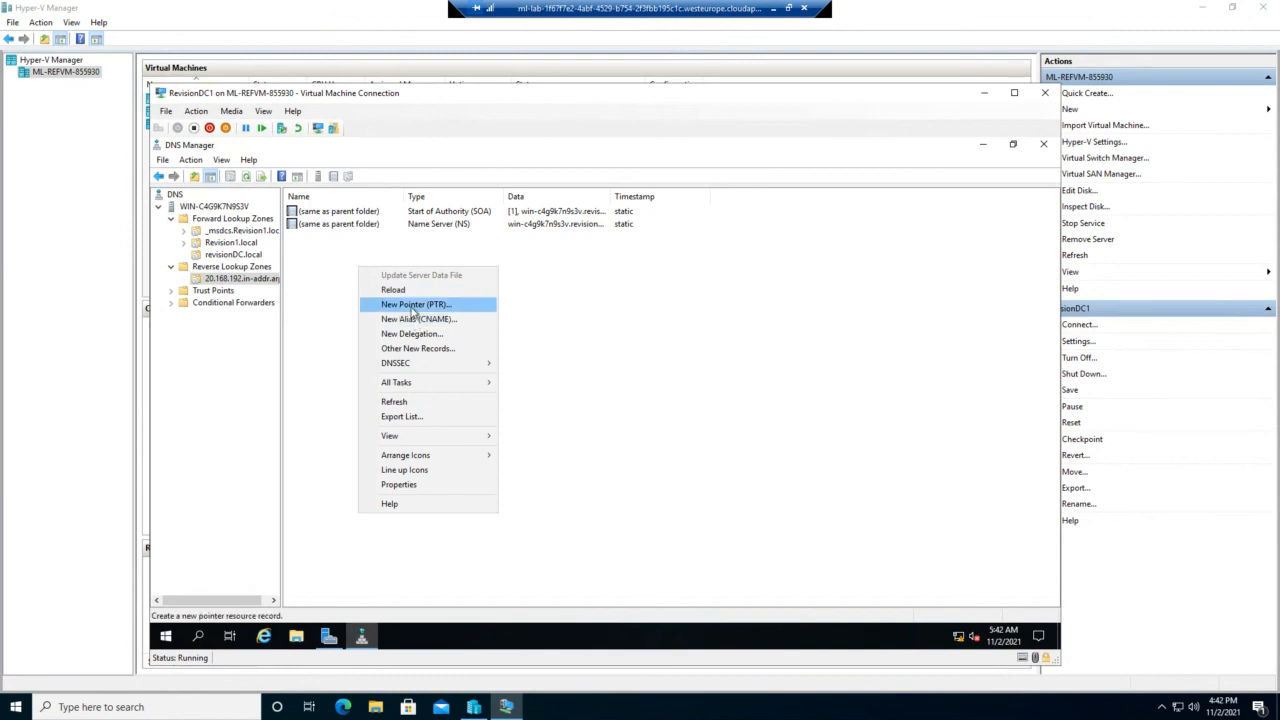
{"action": "left_click", "coordinate": [413, 305]}
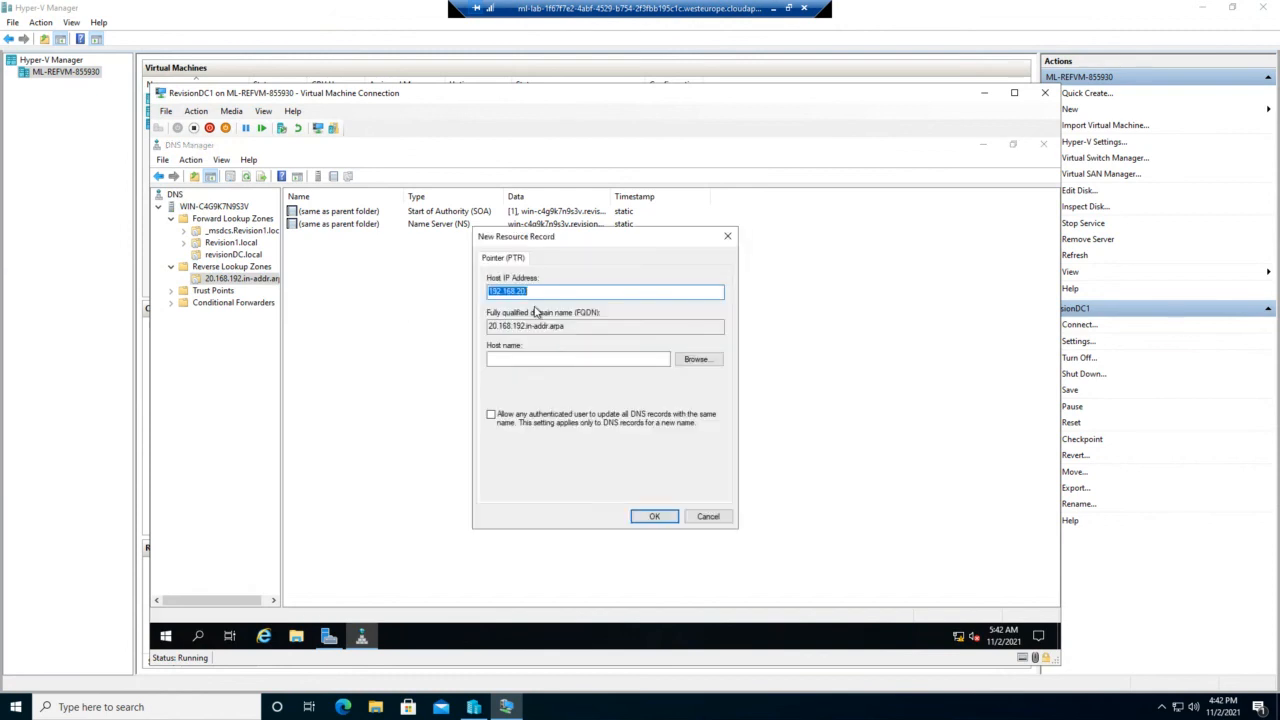
{"action": "left_click", "coordinate": [545, 291]}
{"action": "type", "text": "167"}
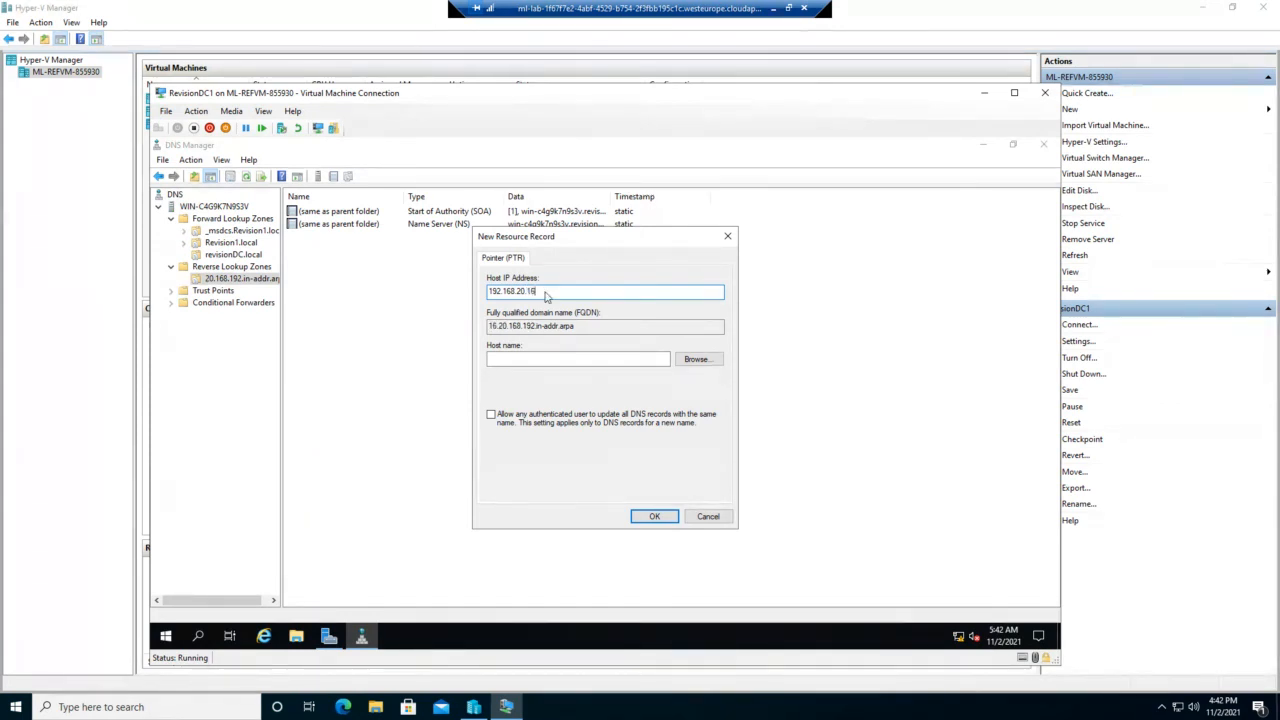
{"action": "left_click", "coordinate": [527, 357]}
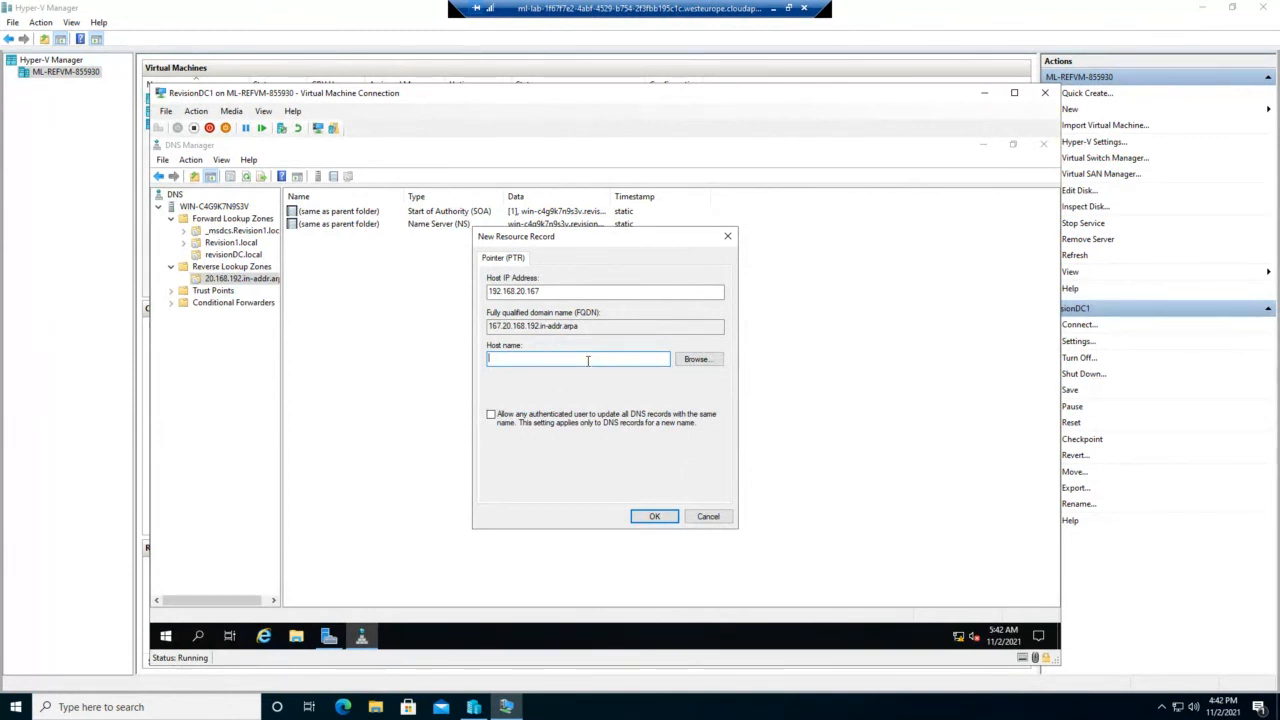
{"action": "type", "text": "HR"}
{"action": "left_click", "coordinate": [654, 518]}
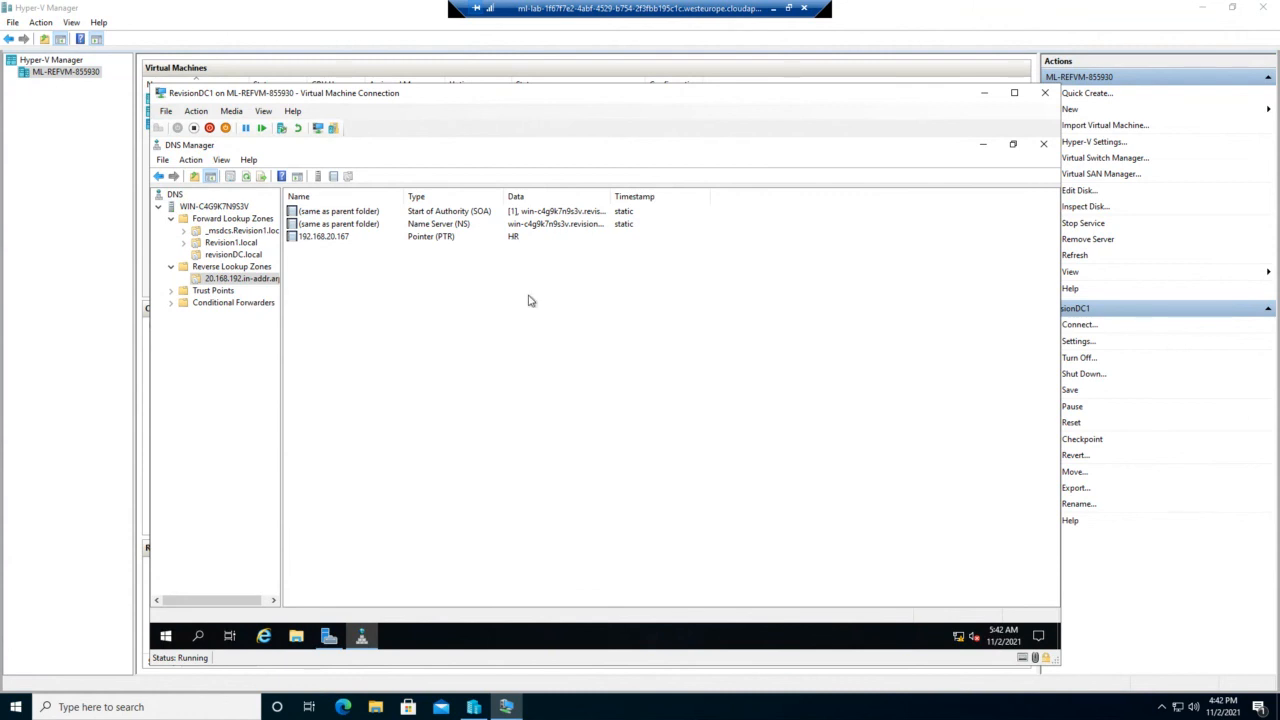
{"action": "mouse_move", "coordinate": [473, 707]}
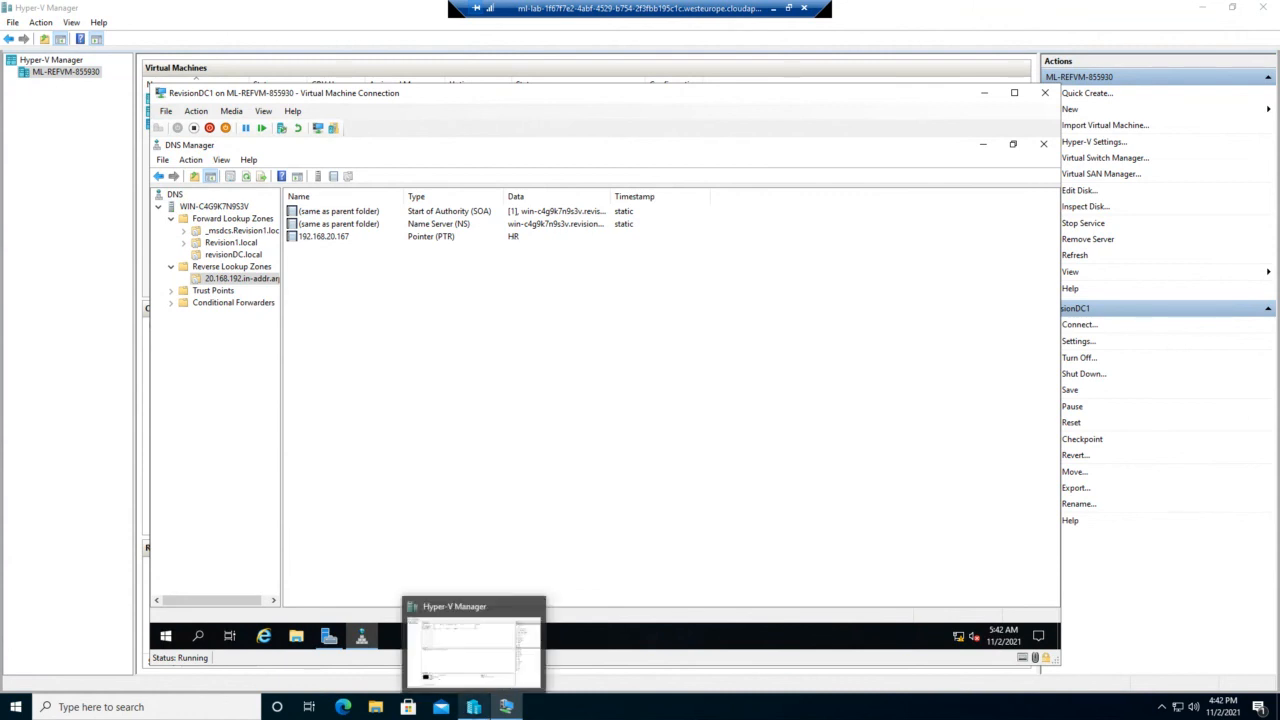